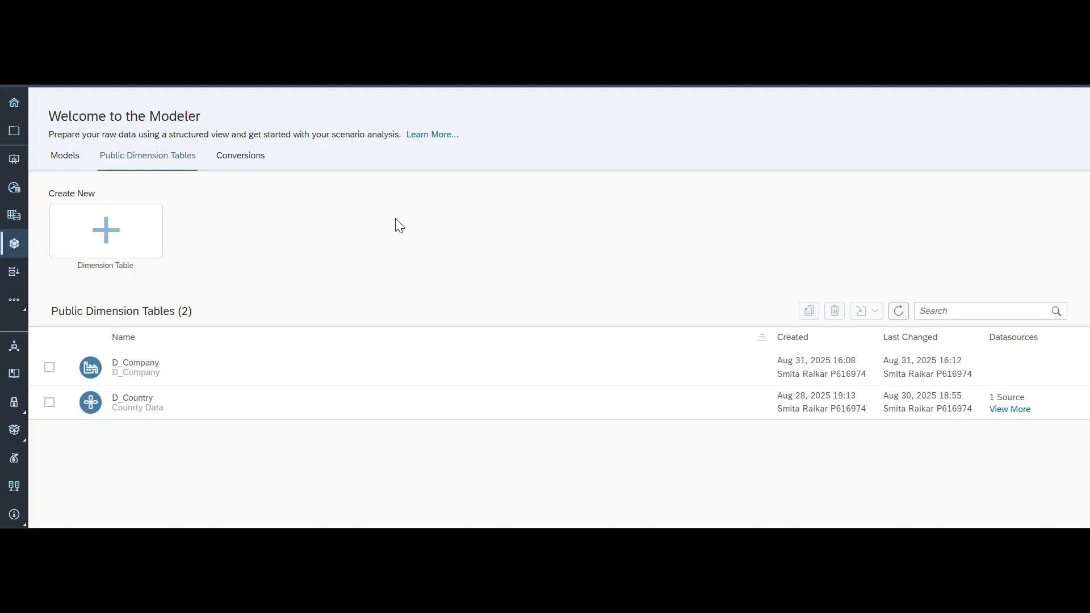
Step: Create a public dimension table of type Account named D_GL_Account, leaving the description empty
{"action": "left_click", "coordinate": [104, 232]}
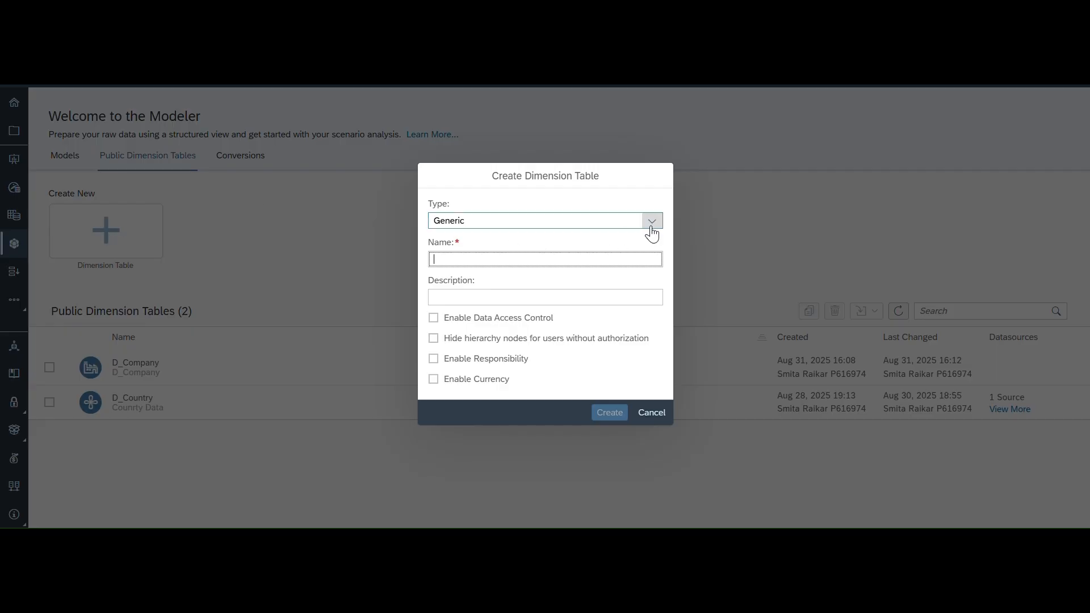
{"action": "left_click", "coordinate": [652, 225]}
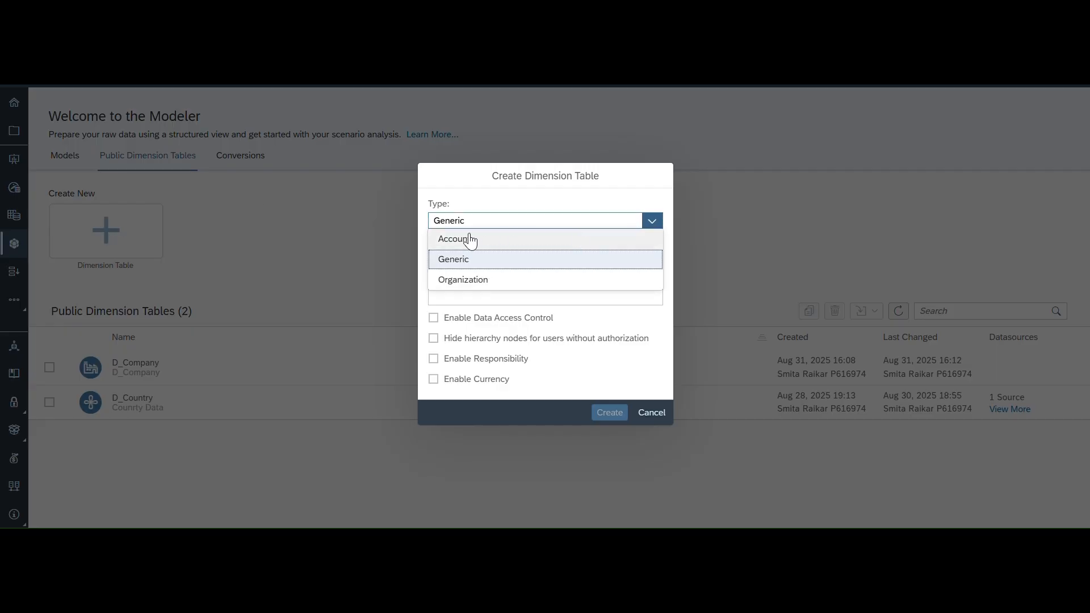
{"action": "left_click", "coordinate": [470, 239]}
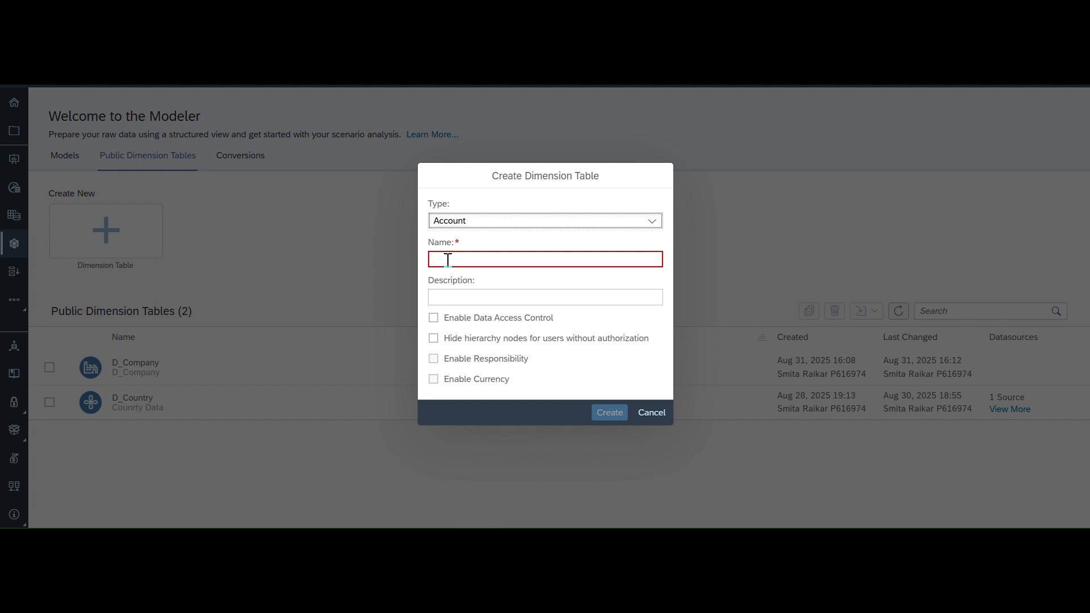
{"action": "left_click", "coordinate": [448, 259]}
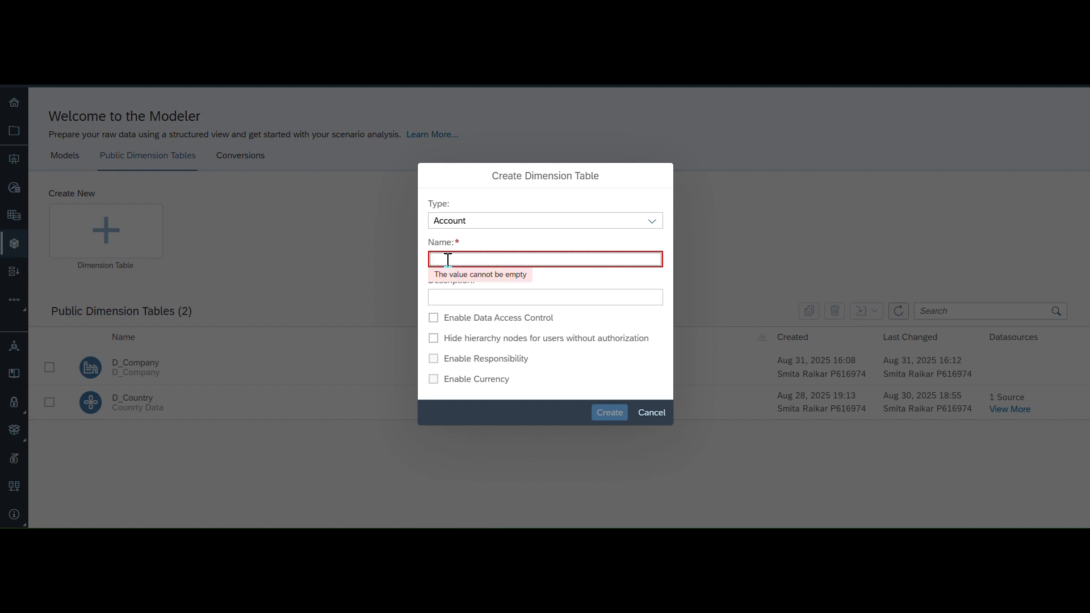
{"action": "type", "text": "D"}
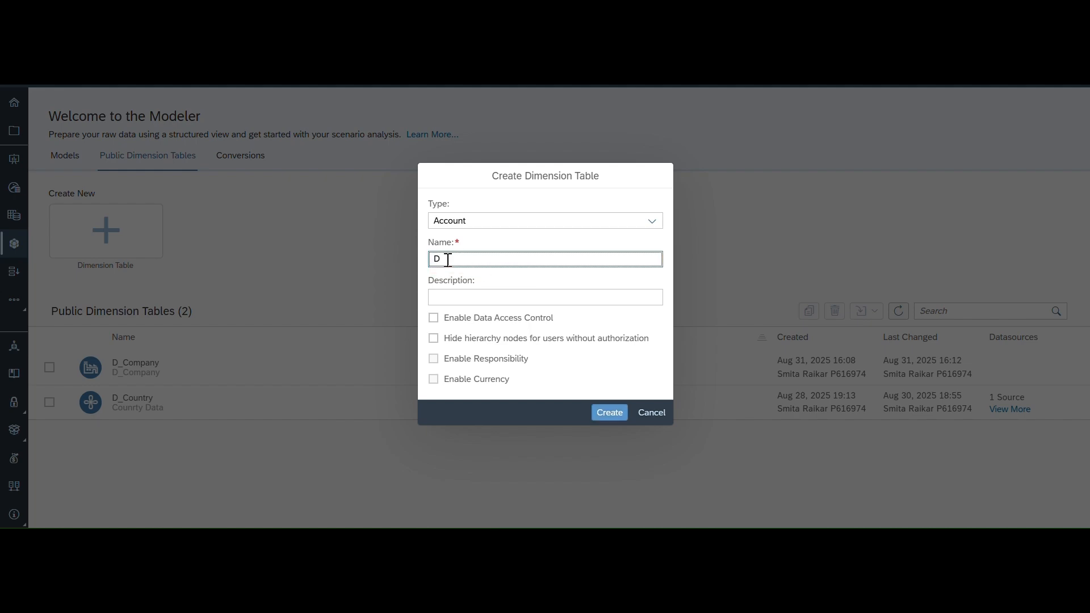
{"action": "type", "text": "_GL_Account"}
{"action": "left_click", "coordinate": [479, 300]}
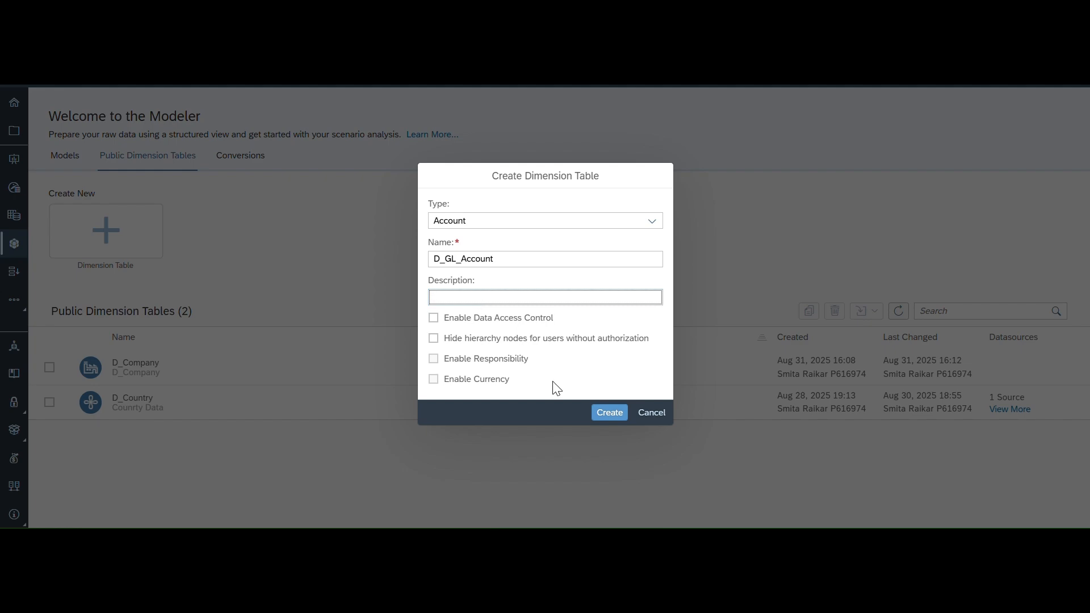
{"action": "left_click", "coordinate": [609, 414]}
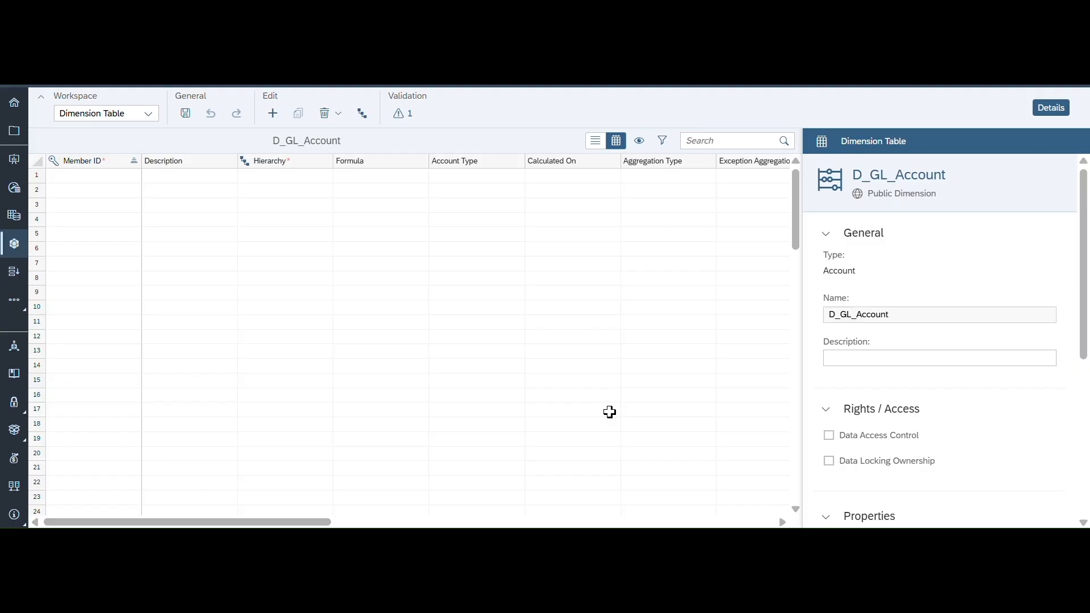
Step: Examine the columns of the empty D_GL_Account table, from Member ID through to Hide
{"action": "scroll", "coordinate": [395, 295], "scroll_direction": "right", "scroll_amount": 1}
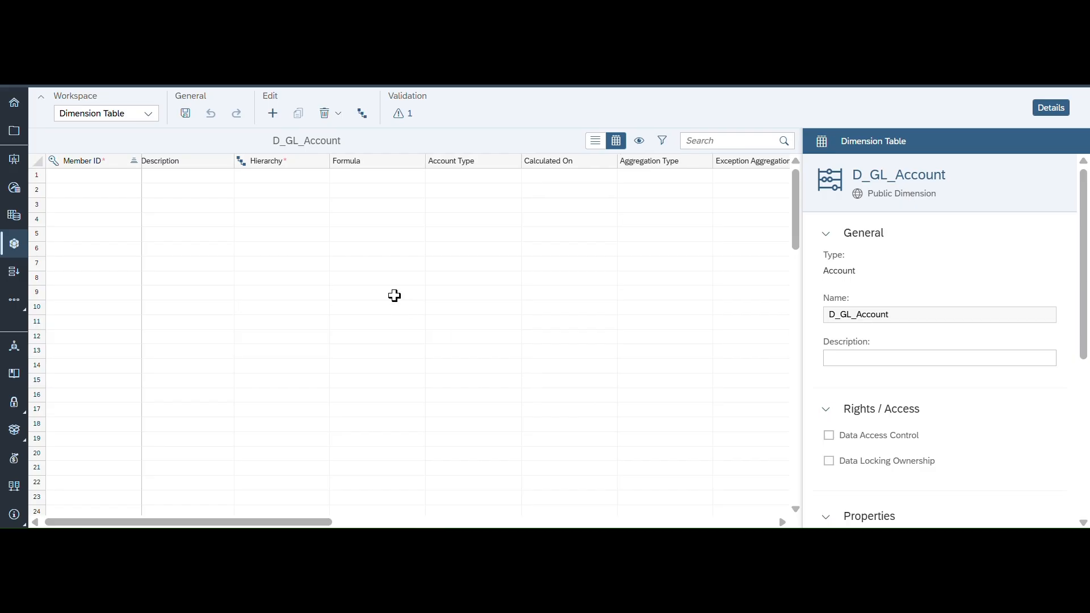
{"action": "scroll", "coordinate": [394, 295], "scroll_direction": "right", "scroll_amount": 3}
{"action": "scroll", "coordinate": [394, 295], "scroll_direction": "right", "scroll_amount": 10}
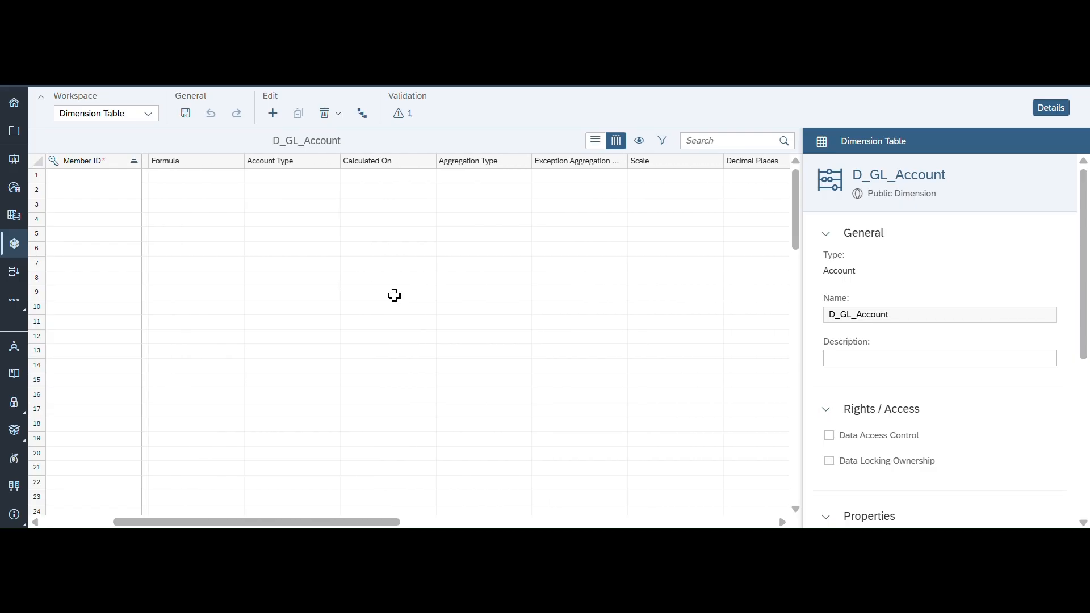
{"action": "scroll", "coordinate": [395, 295], "scroll_direction": "right", "scroll_amount": 1}
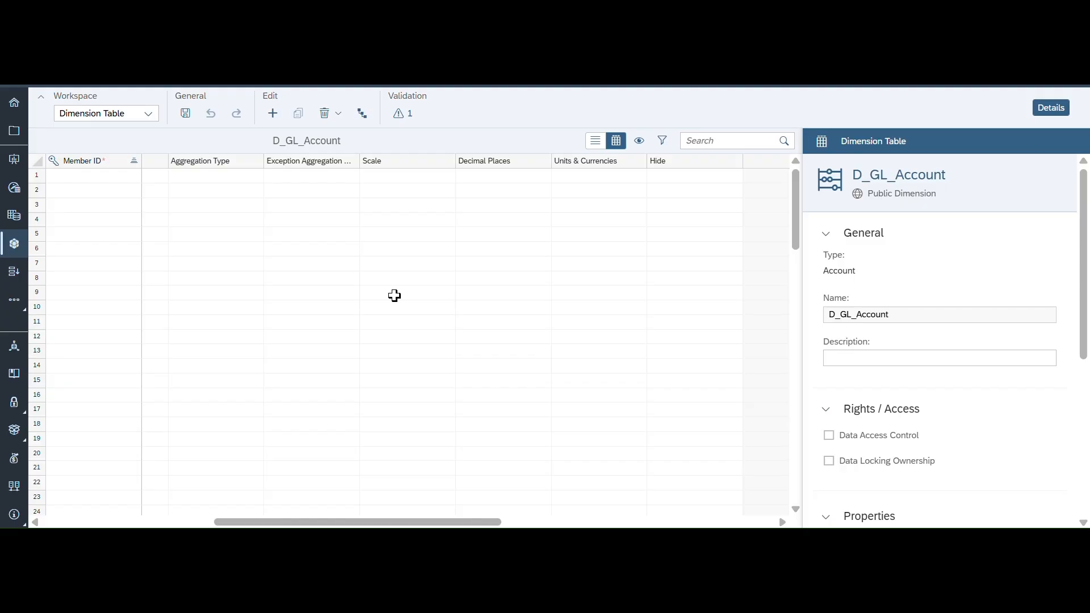
{"action": "scroll", "coordinate": [395, 295], "scroll_direction": "left", "scroll_amount": 1}
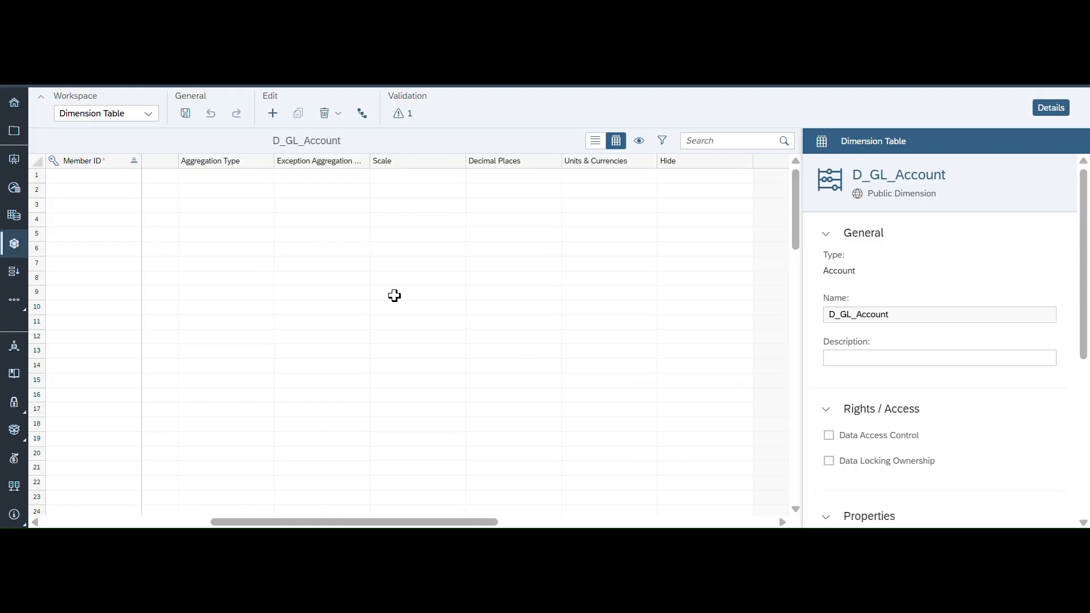
{"action": "scroll", "coordinate": [395, 295], "scroll_direction": "left", "scroll_amount": 5}
{"action": "scroll", "coordinate": [394, 295], "scroll_direction": "right", "scroll_amount": 4}
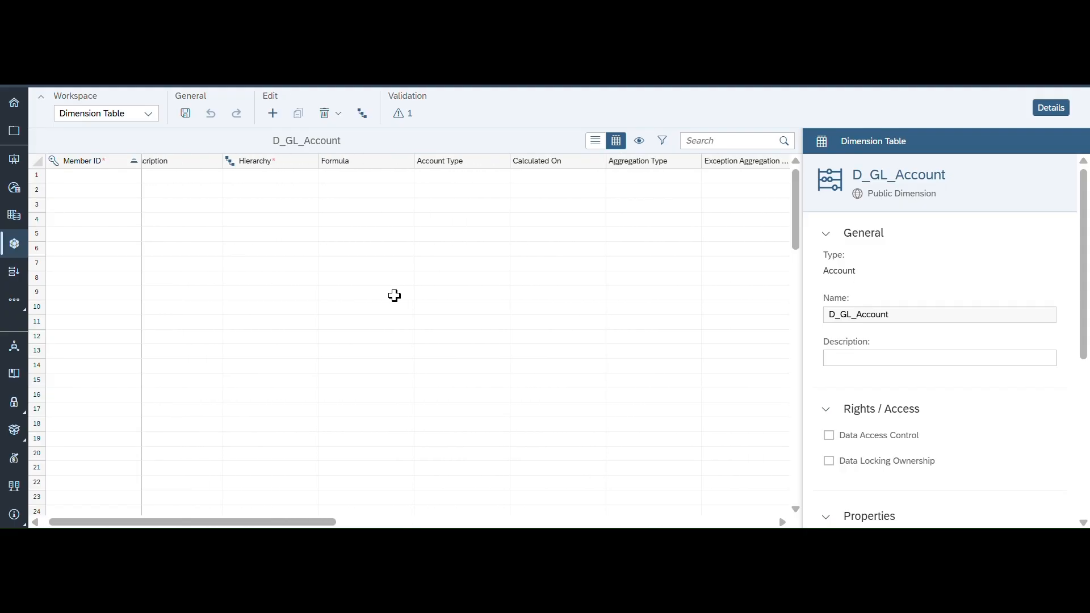
{"action": "scroll", "coordinate": [394, 295], "scroll_direction": "right", "scroll_amount": 4}
{"action": "scroll", "coordinate": [395, 295], "scroll_direction": "left", "scroll_amount": 8}
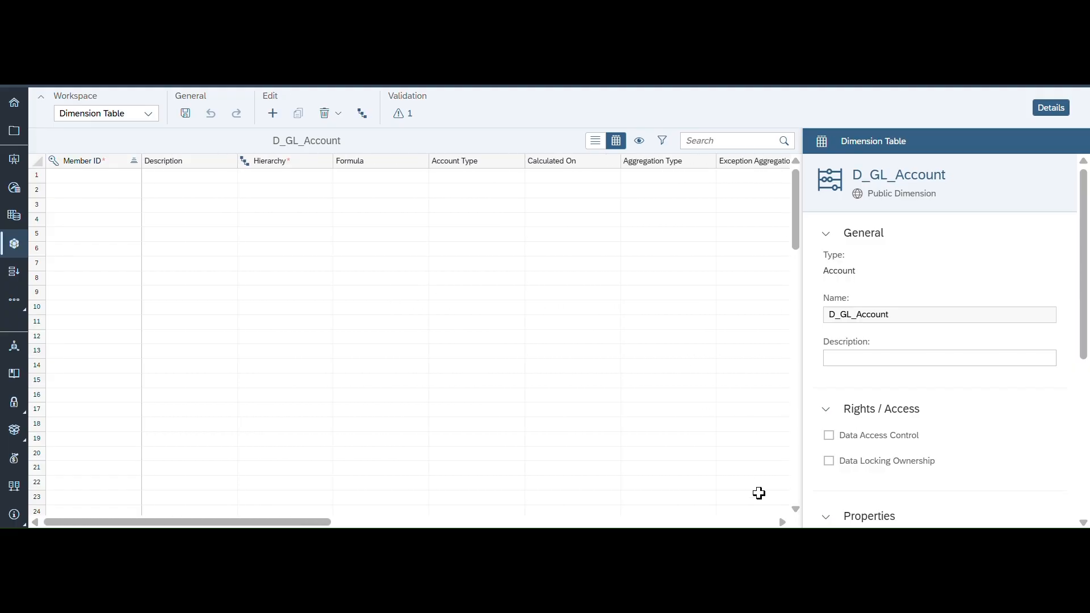
Step: Switch to the Excel workbook and examine the Id, Description and P&L Hierachy columns of the Account Dim sheet
{"action": "left_click", "coordinate": [753, 542]}
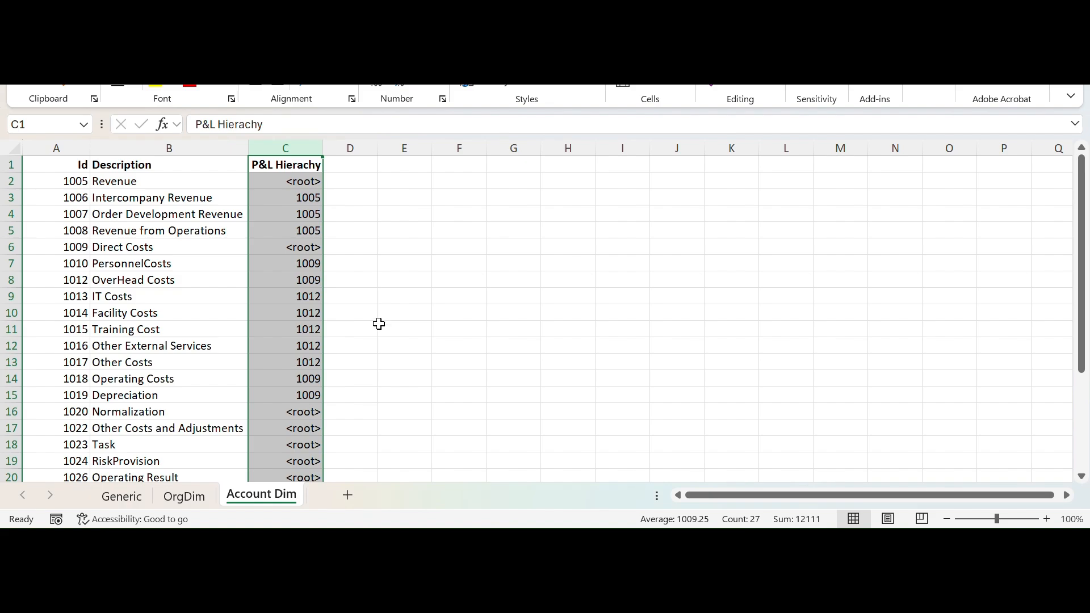
{"action": "left_click", "coordinate": [132, 245]}
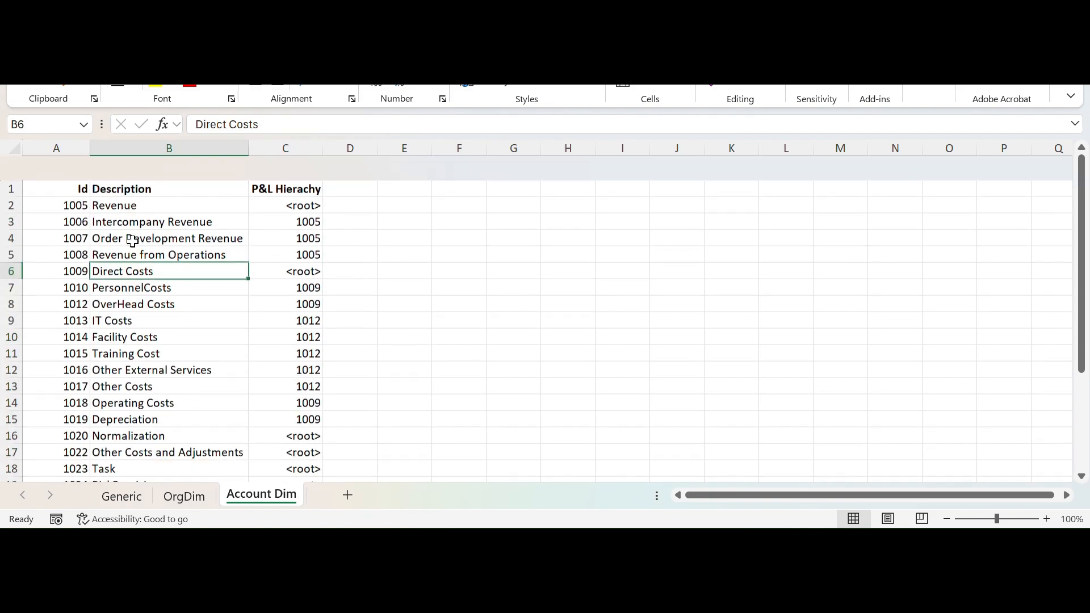
{"action": "left_click", "coordinate": [65, 147]}
{"action": "left_click", "coordinate": [148, 147]}
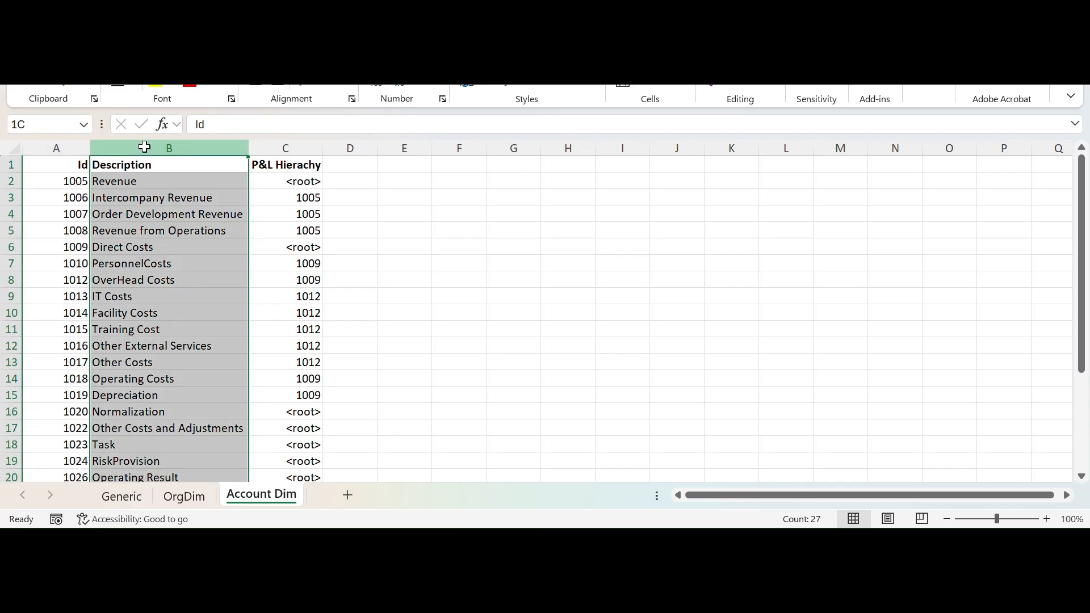
{"action": "left_click", "coordinate": [282, 146]}
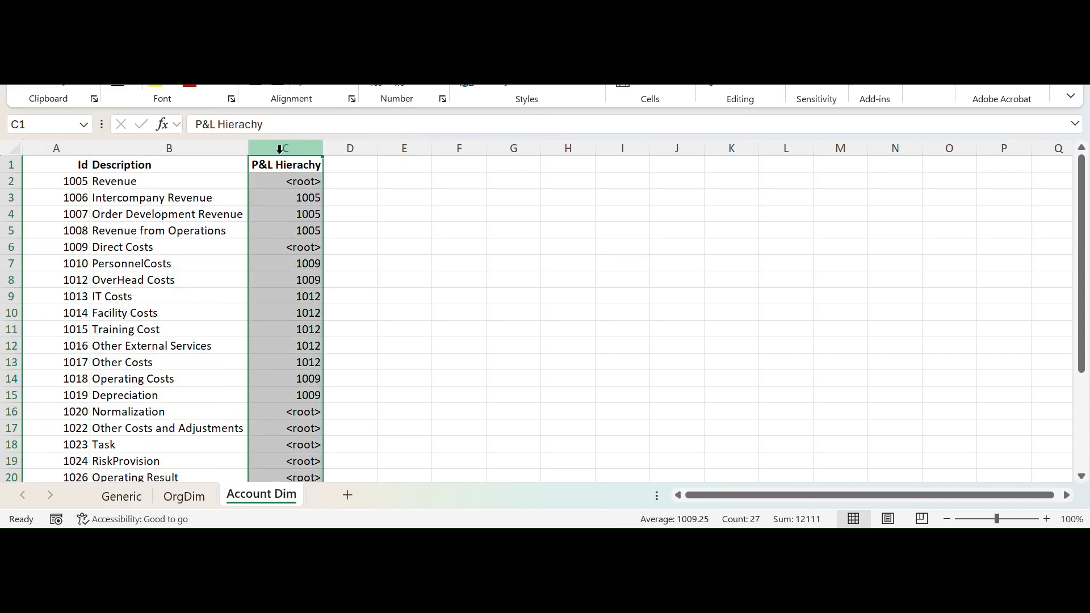
Step: Review all account rows in the Account Dim sheet, from Revenue to Profit after Taxes
{"action": "left_click", "coordinate": [190, 183]}
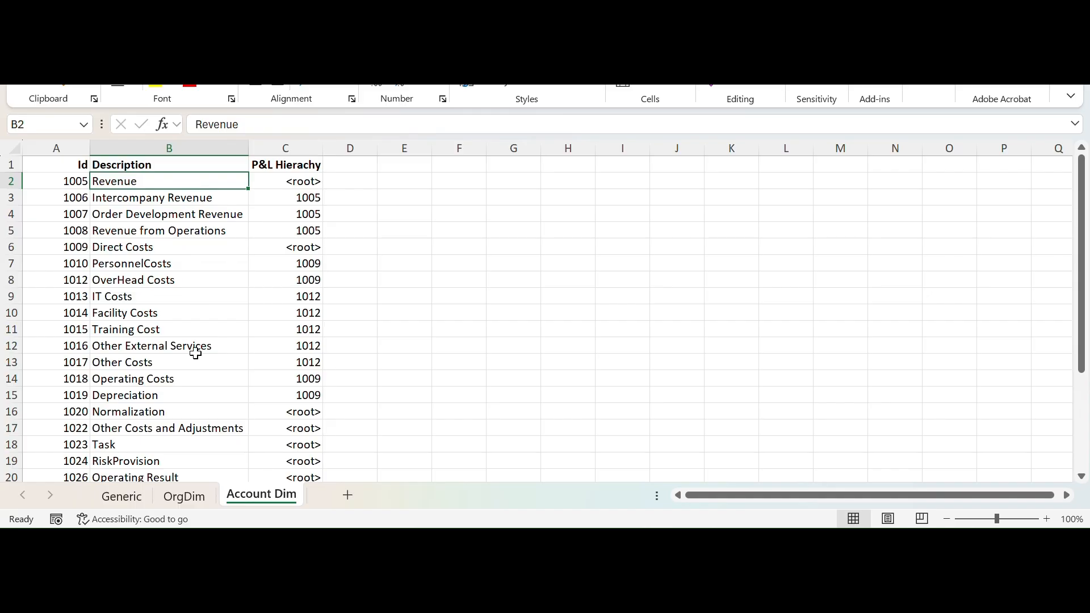
{"action": "scroll", "coordinate": [196, 353], "scroll_direction": "down", "scroll_amount": 6}
{"action": "scroll", "coordinate": [195, 354], "scroll_direction": "down", "scroll_amount": 2}
{"action": "scroll", "coordinate": [195, 353], "scroll_direction": "up", "scroll_amount": 5}
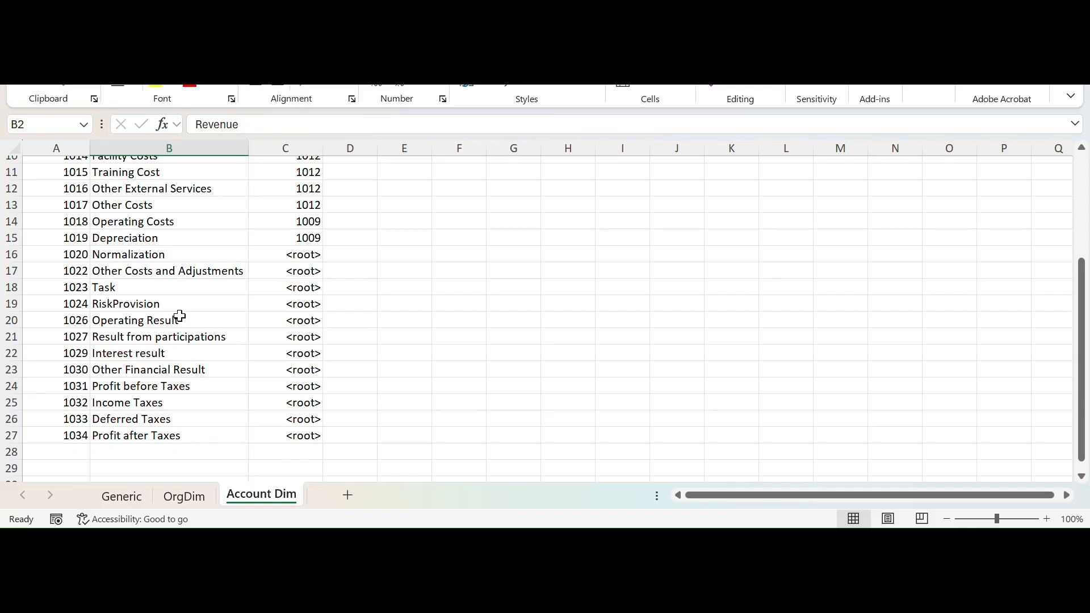
{"action": "scroll", "coordinate": [180, 316], "scroll_direction": "up", "scroll_amount": 1}
{"action": "scroll", "coordinate": [180, 316], "scroll_direction": "up", "scroll_amount": 2}
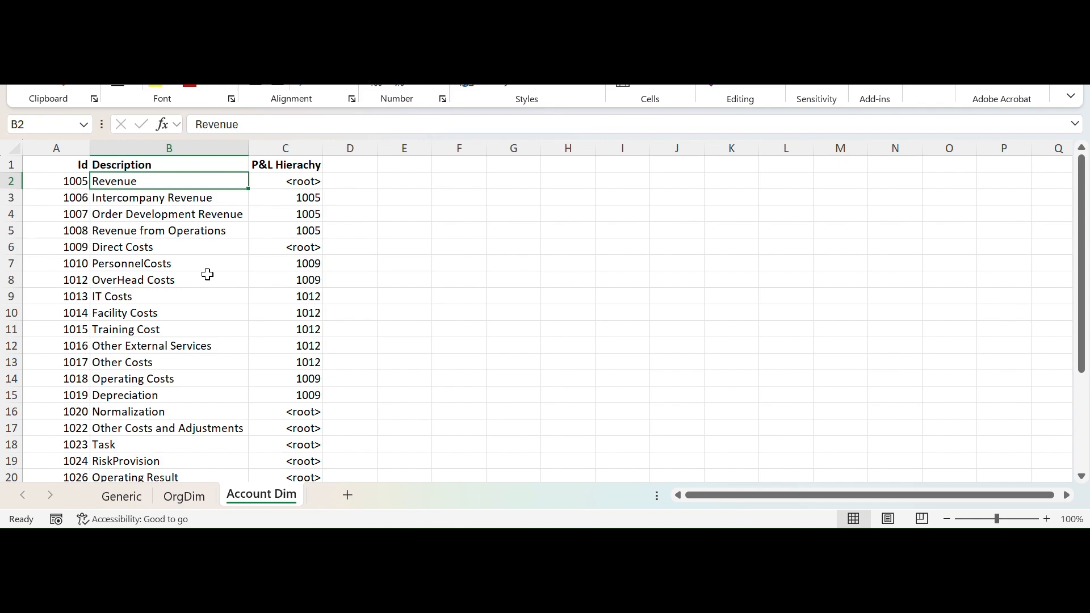
Step: Switch back to SAP Analytics Cloud, save the D_GL_Account dimension and open its Data Management workspace
{"action": "left_click", "coordinate": [638, 544]}
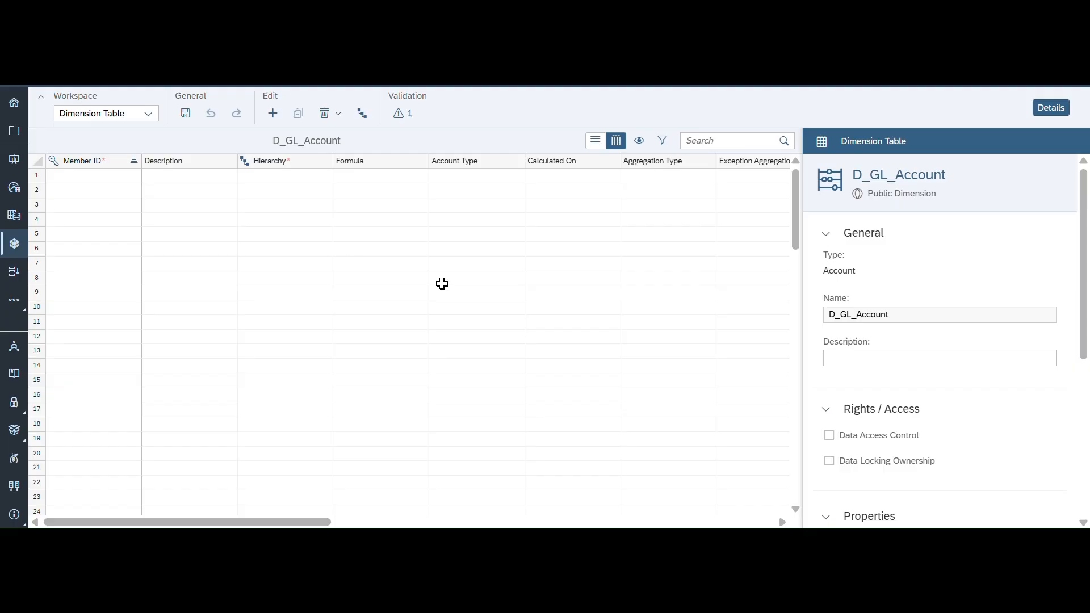
{"action": "left_click", "coordinate": [148, 116]}
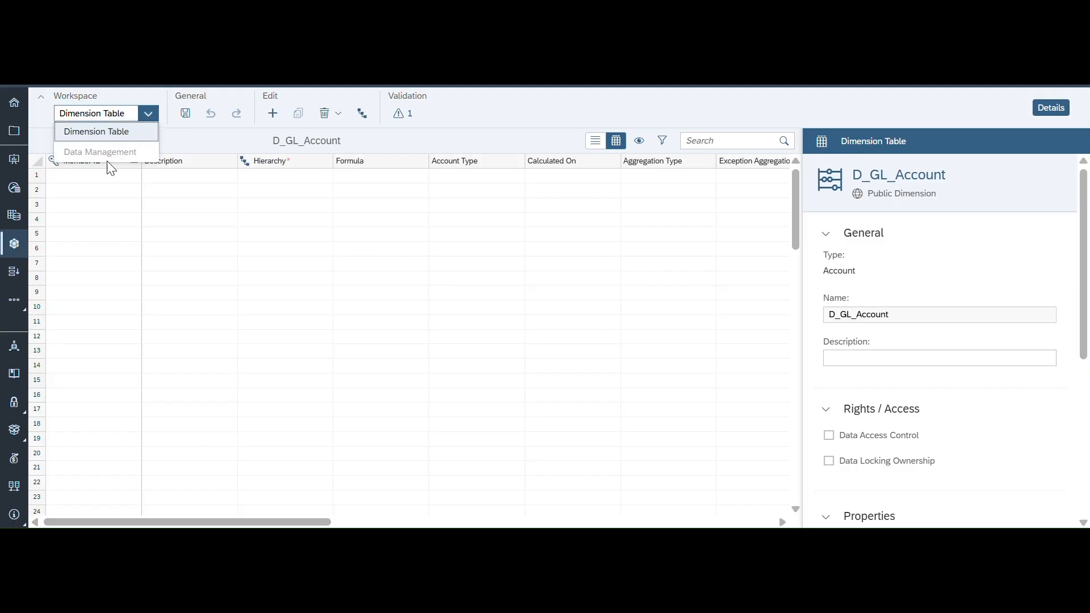
{"action": "left_click", "coordinate": [183, 114]}
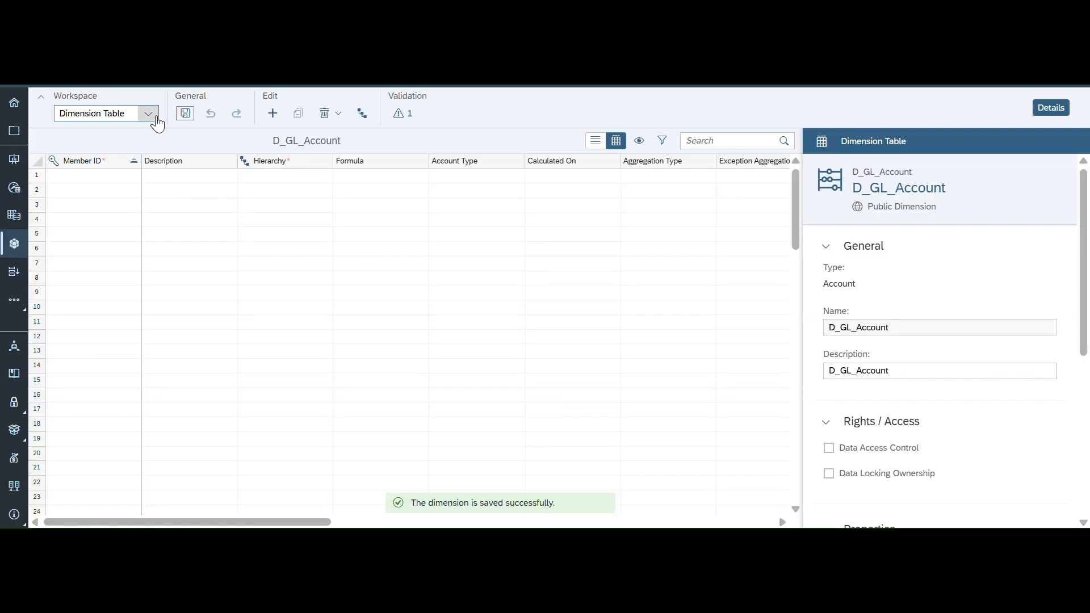
{"action": "left_click", "coordinate": [158, 122]}
{"action": "left_click", "coordinate": [116, 157]}
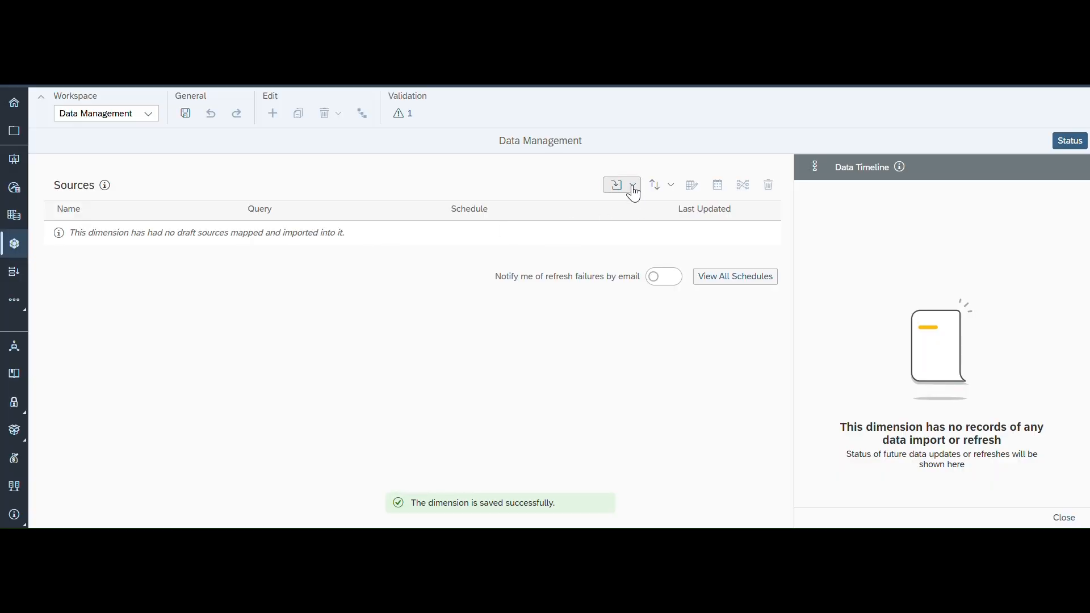
Step: Start a data import from a file and choose DE(Germany).xlsx from Downloads as the source
{"action": "left_click", "coordinate": [634, 193]}
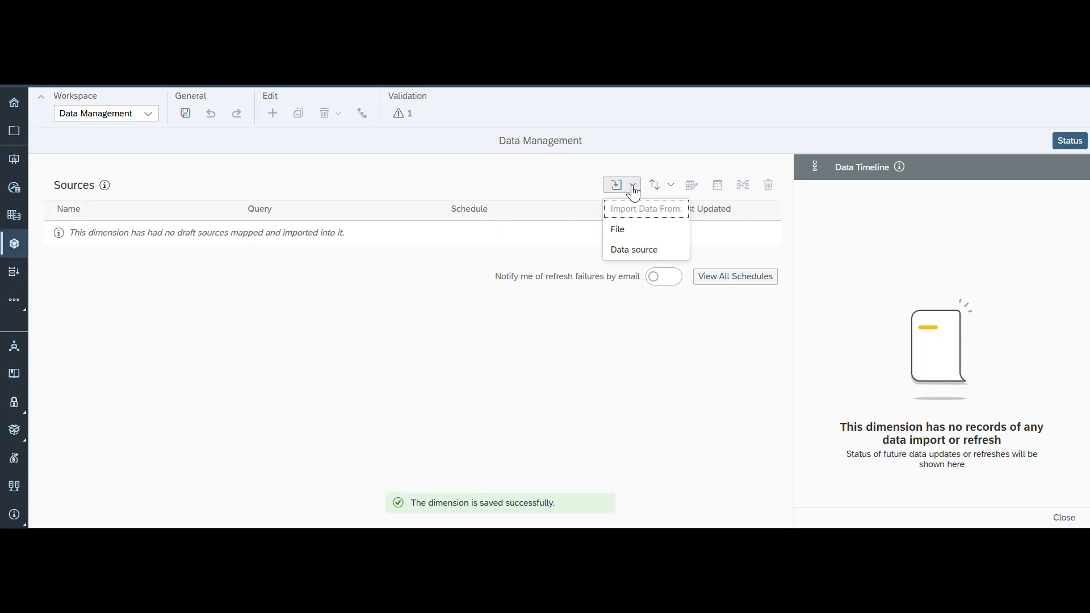
{"action": "left_click", "coordinate": [623, 233]}
{"action": "left_click", "coordinate": [430, 325]}
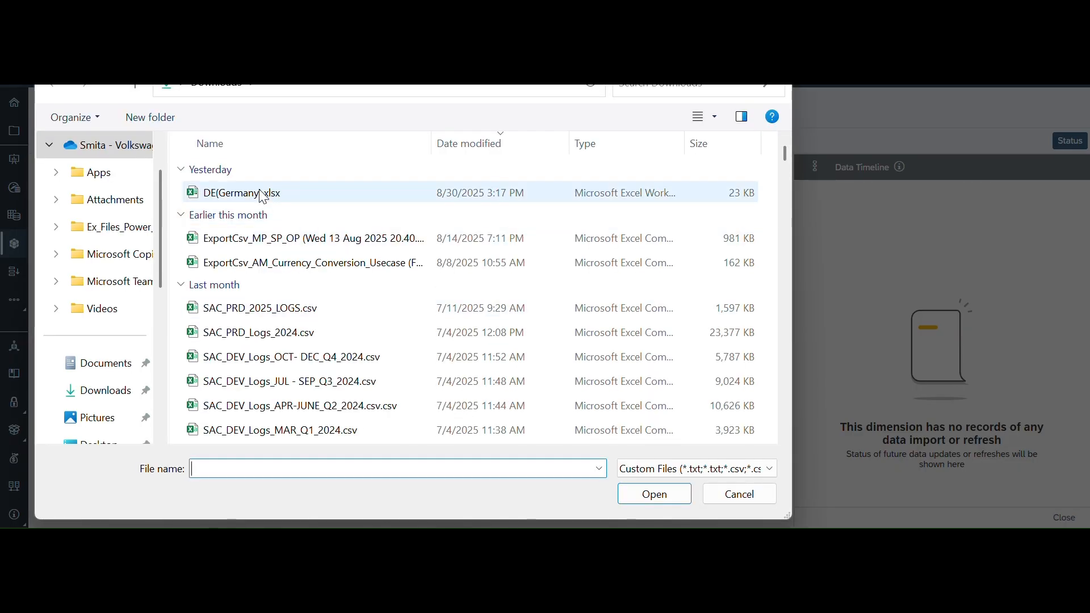
{"action": "left_click", "coordinate": [263, 196]}
{"action": "left_click", "coordinate": [655, 497]}
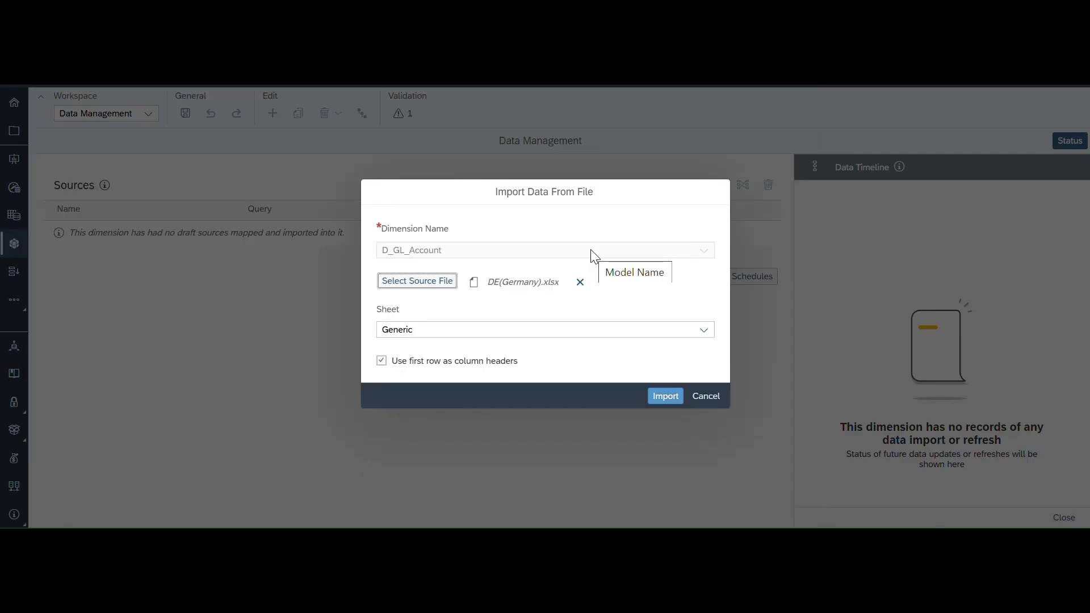
Step: Import the Account Dim sheet into D_GL_Account, using the first row as column headers
{"action": "left_click", "coordinate": [706, 330]}
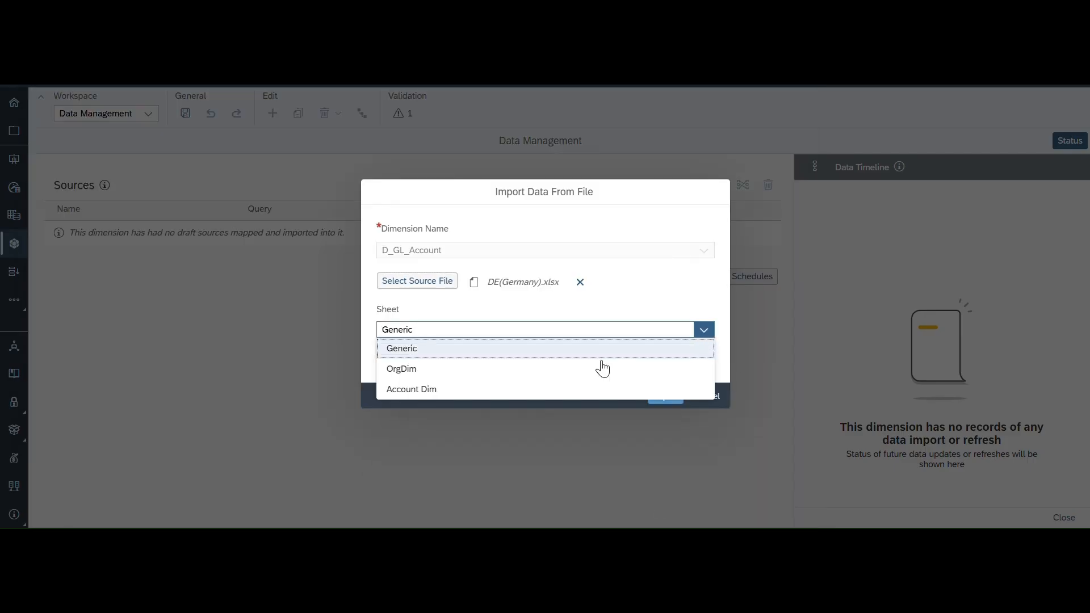
{"action": "left_click", "coordinate": [444, 391]}
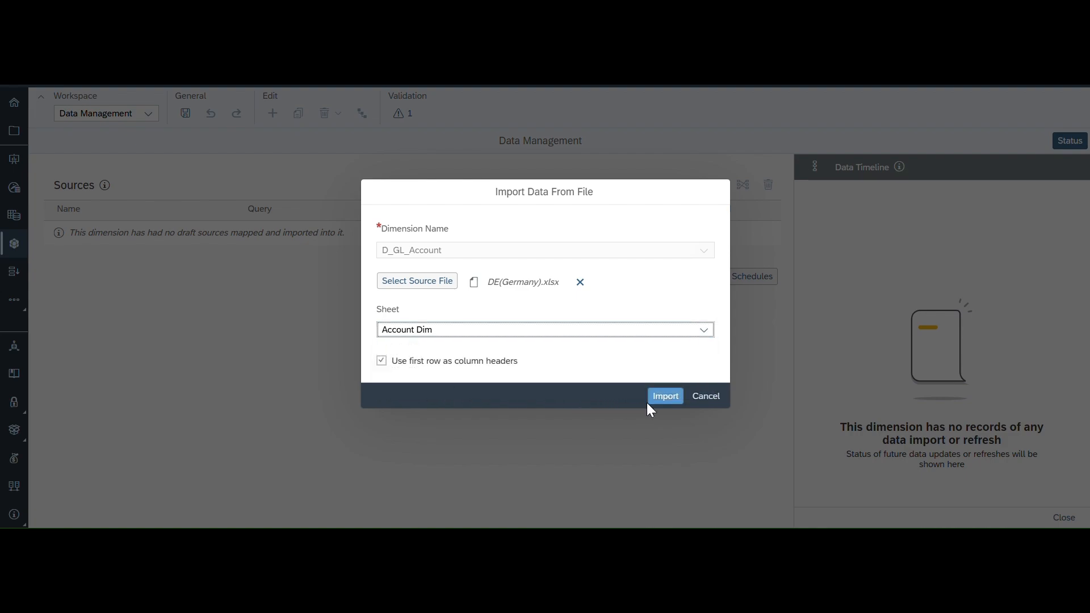
{"action": "left_click", "coordinate": [651, 401]}
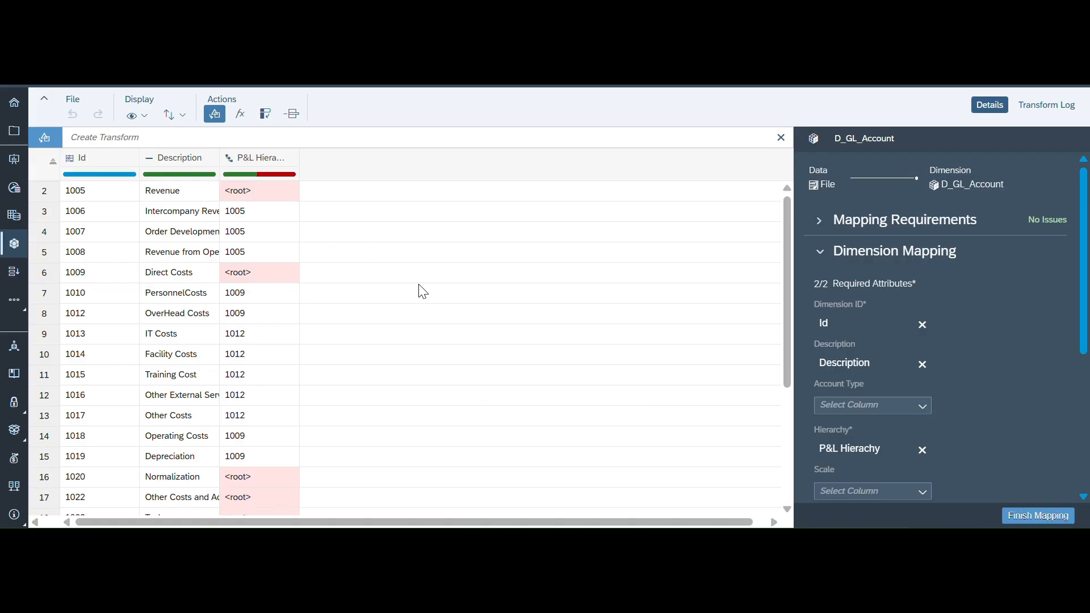
Step: Examine the imported rows and column mapping, and compare the P&L Hierachy values with the Account Dim sheet in Excel
{"action": "scroll", "coordinate": [423, 292], "scroll_direction": "down", "scroll_amount": 3}
{"action": "scroll", "coordinate": [423, 292], "scroll_direction": "up", "scroll_amount": 3}
{"action": "mouse_move", "coordinate": [754, 596]}
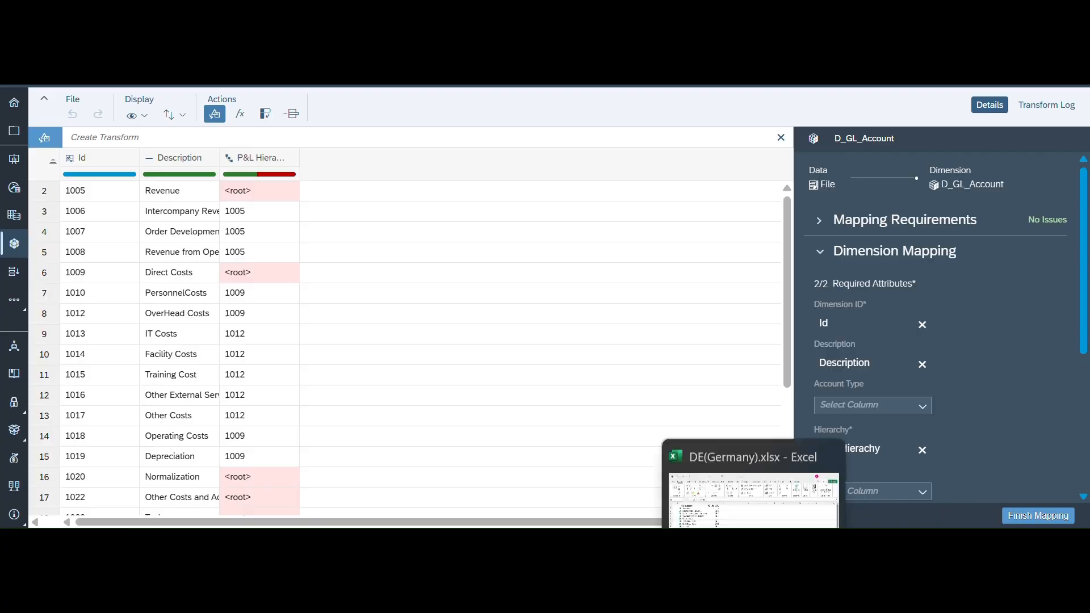
{"action": "left_click", "coordinate": [754, 545]}
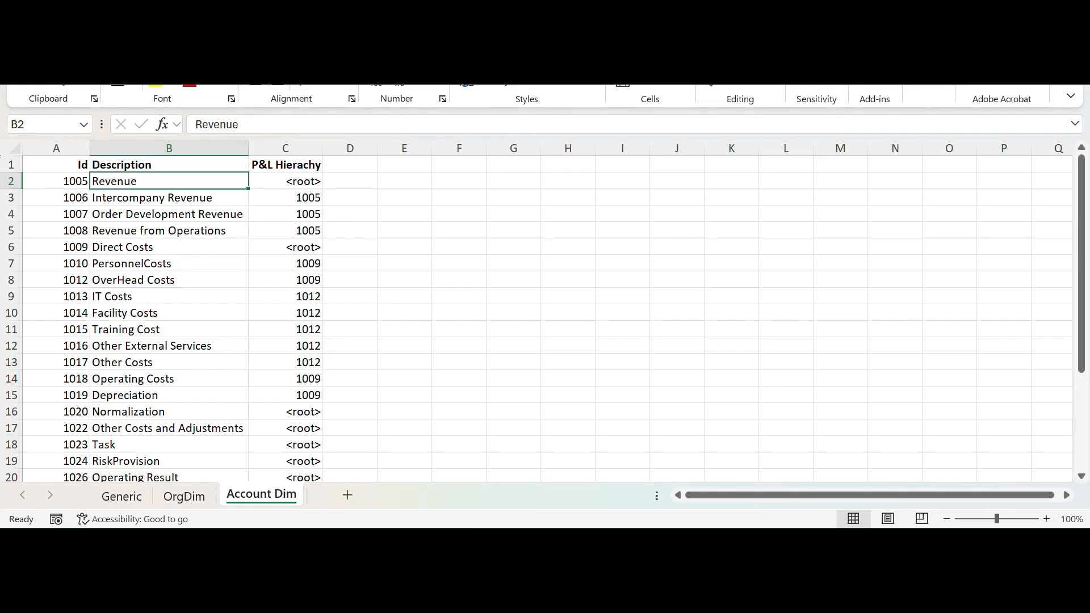
{"action": "left_click", "coordinate": [317, 248]}
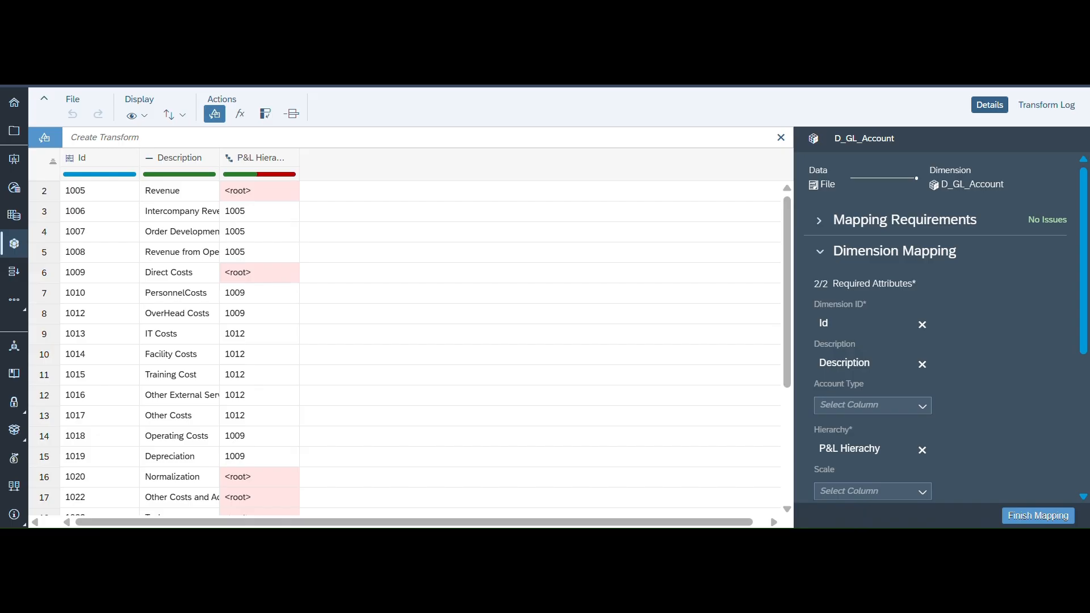
Step: Replace the <root> values in the P&L Hierachy column with an empty value
{"action": "left_click", "coordinate": [276, 190]}
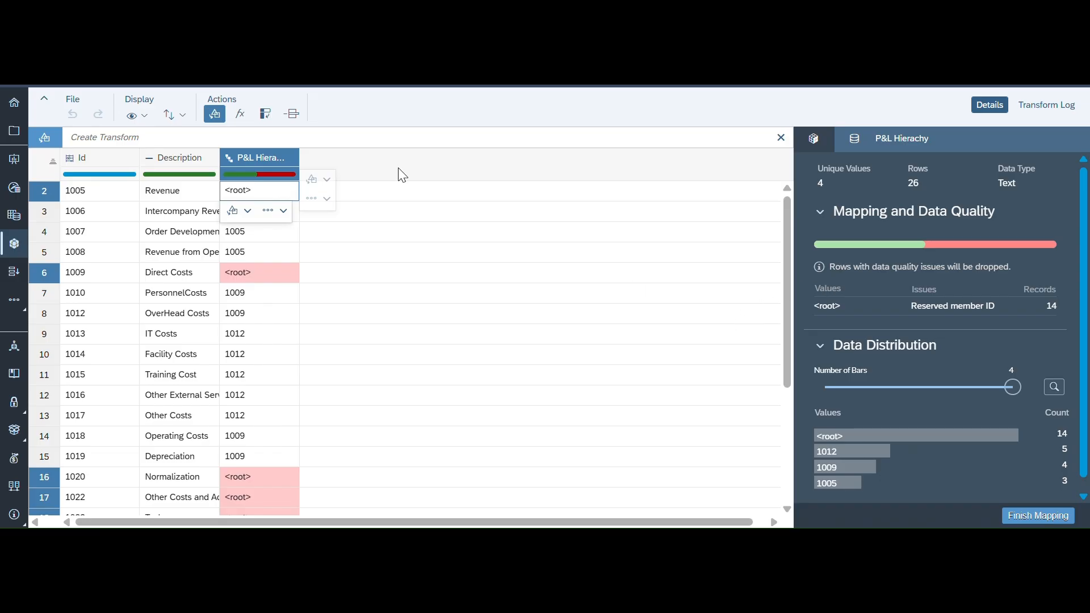
{"action": "left_click", "coordinate": [248, 211]}
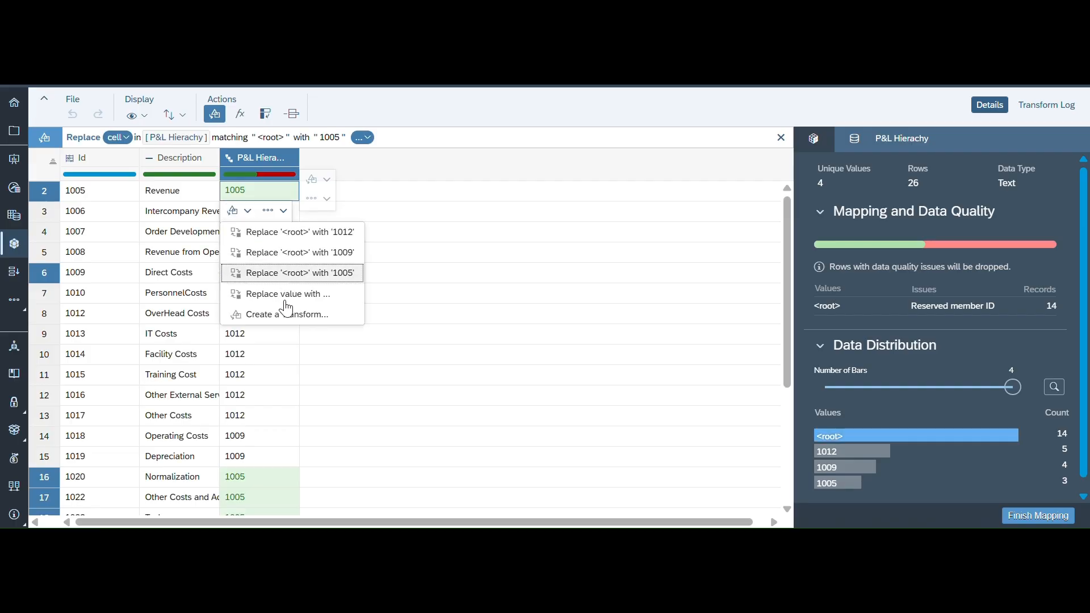
{"action": "left_click", "coordinate": [279, 295]}
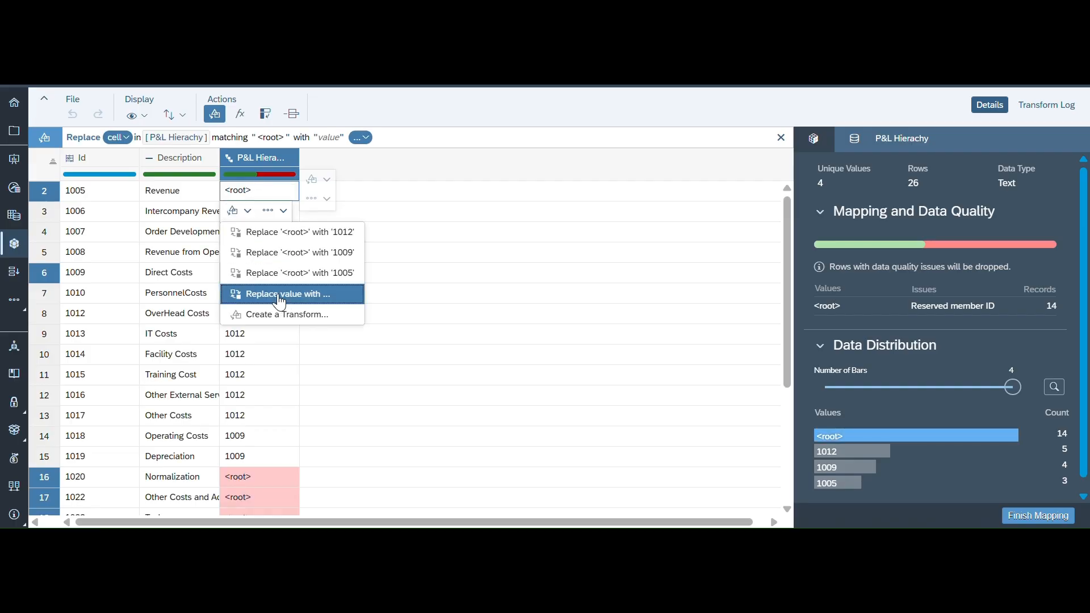
{"action": "left_click", "coordinate": [323, 138]}
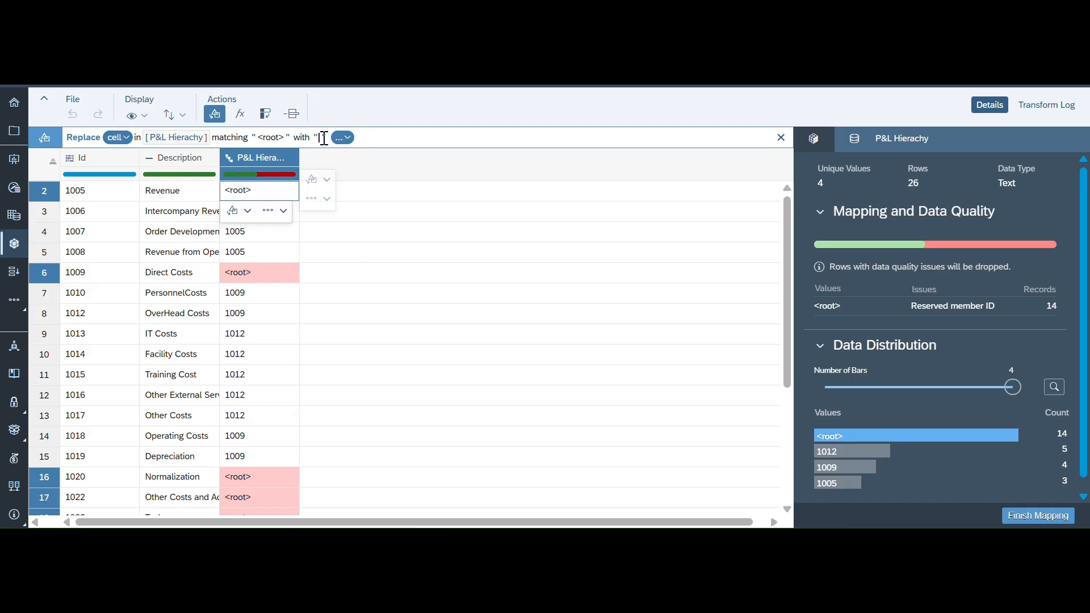
{"action": "key", "text": "Return"}
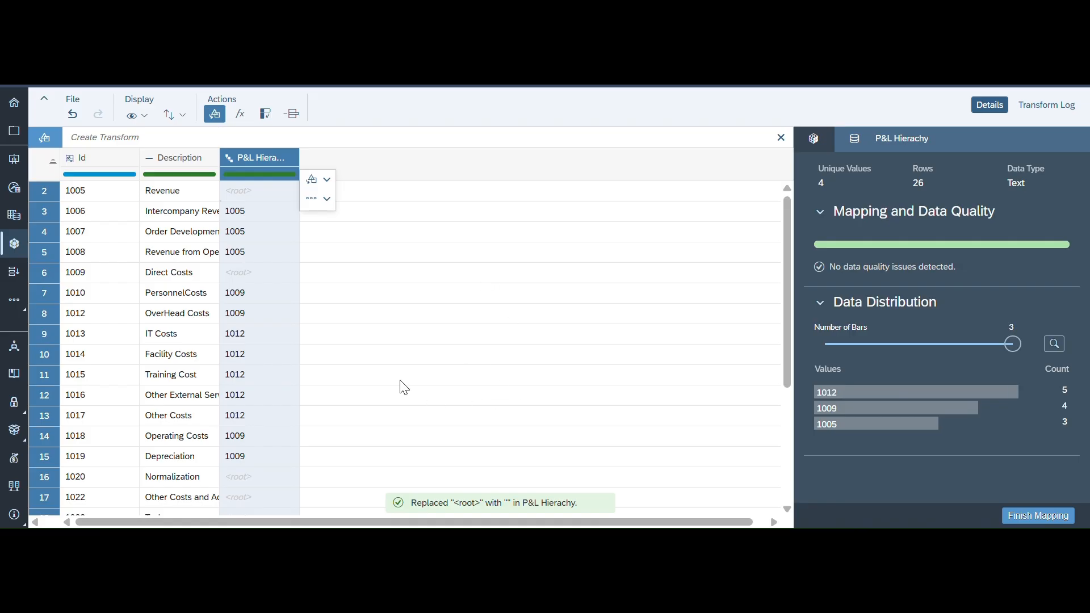
Step: Finish the mapping to import the data into D_GL_Account and review the loaded members in the Dimension Table workspace
{"action": "left_click", "coordinate": [1023, 517]}
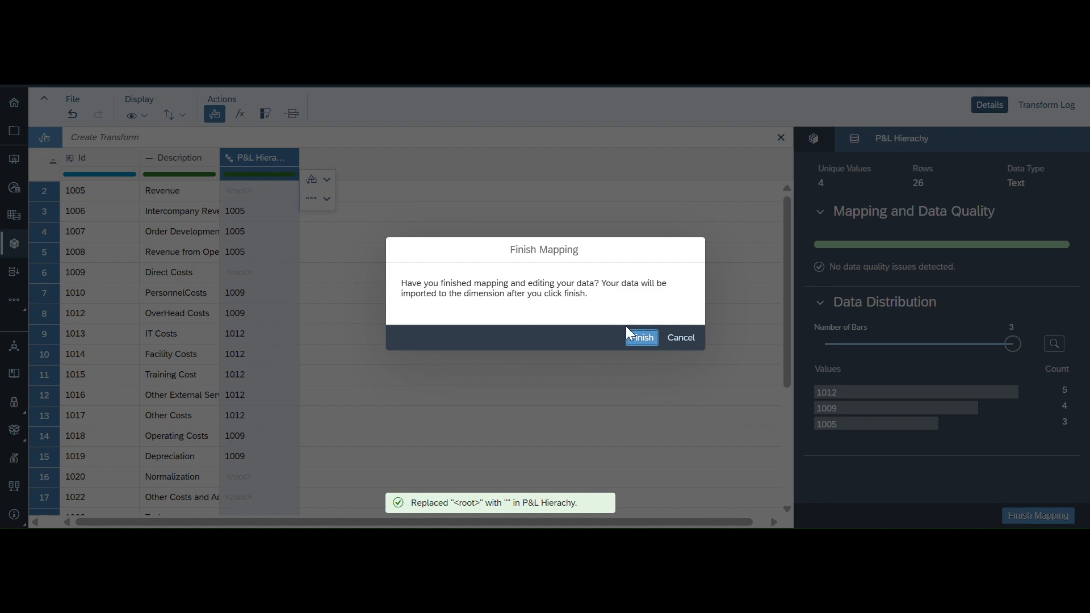
{"action": "left_click", "coordinate": [640, 336]}
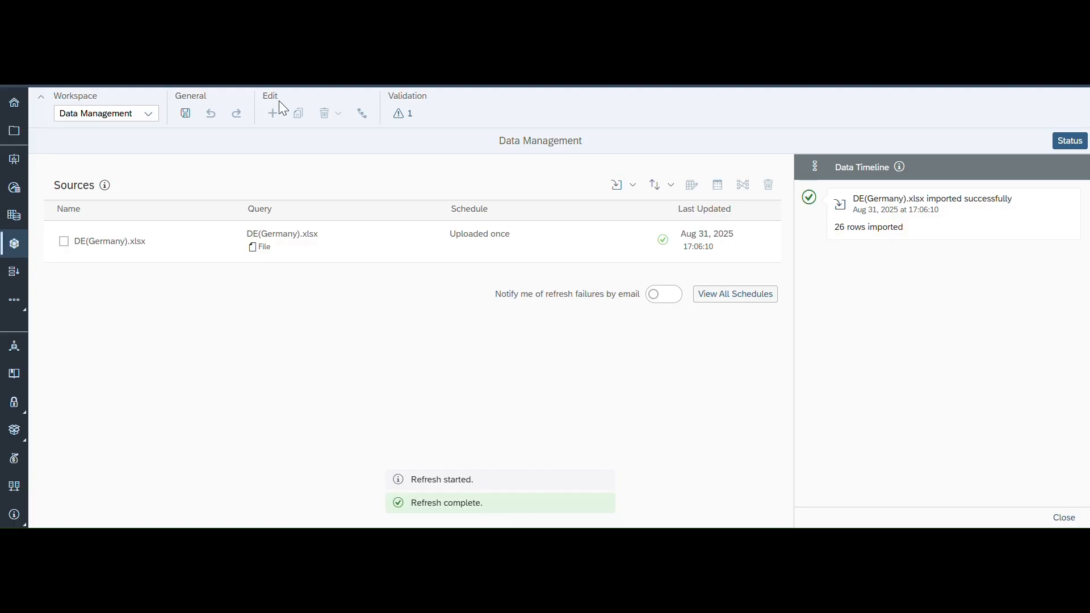
{"action": "left_click", "coordinate": [149, 113]}
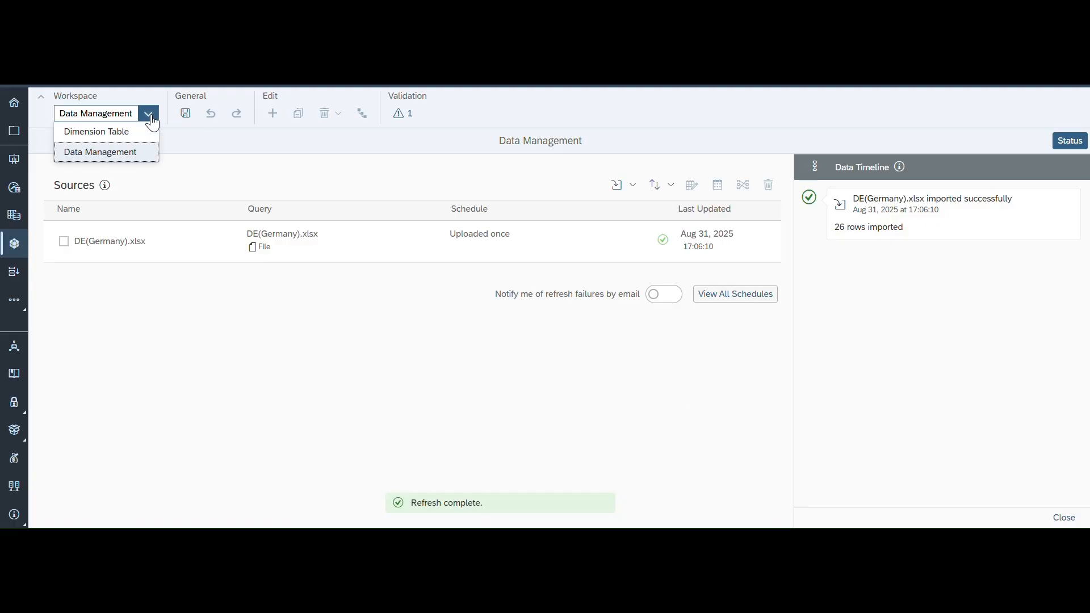
{"action": "left_click", "coordinate": [126, 134]}
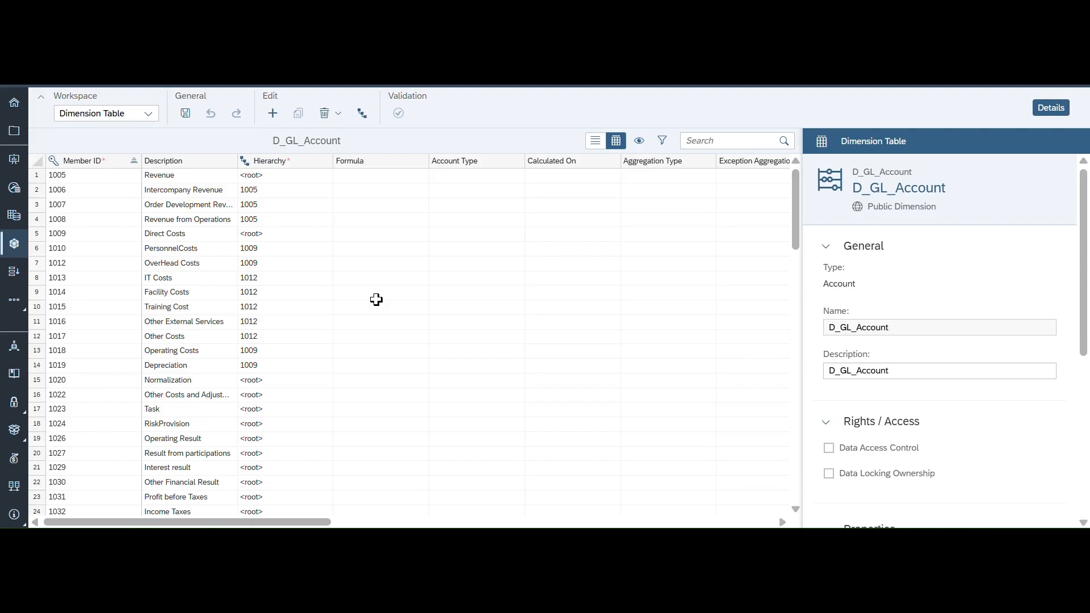
{"action": "scroll", "coordinate": [289, 275], "scroll_direction": "down", "scroll_amount": 8}
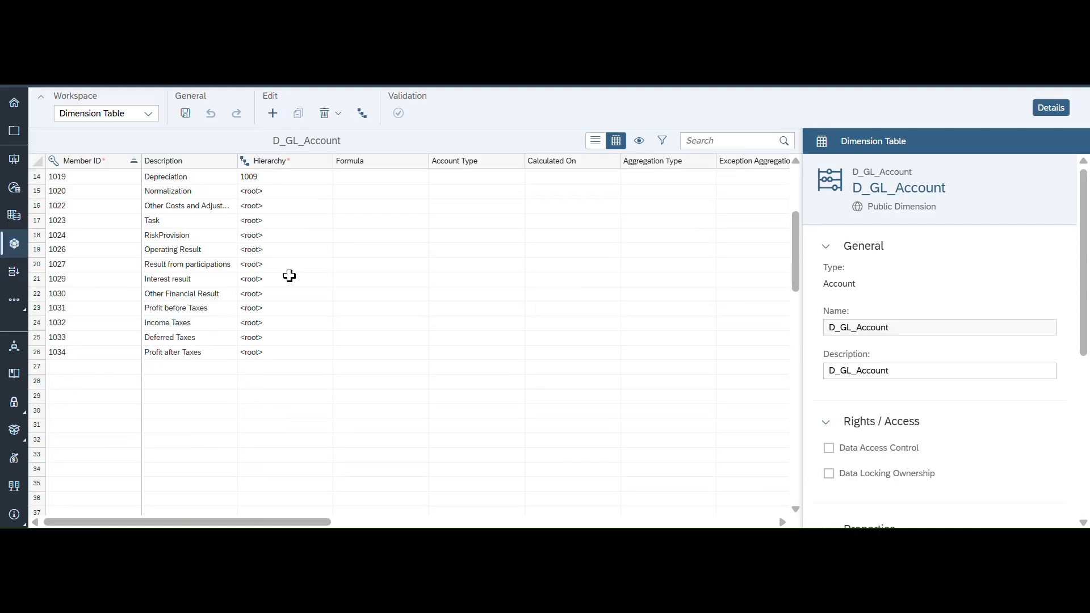
{"action": "scroll", "coordinate": [290, 276], "scroll_direction": "up", "scroll_amount": 8}
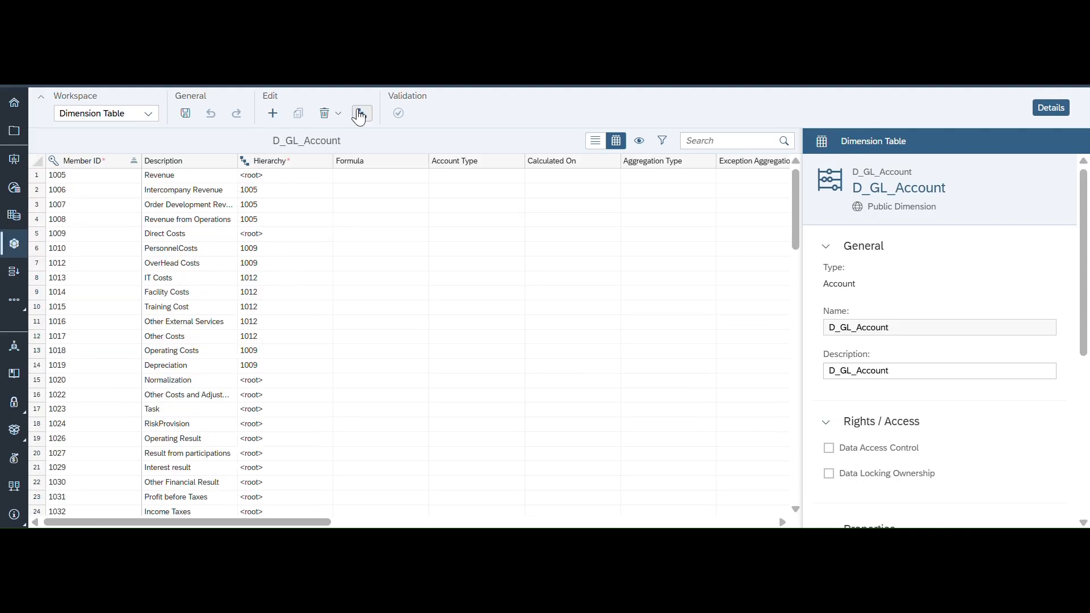
Step: Examine the account hierarchy, including the children of Revenue, Direct Costs and OverHead Costs, and return to the member table
{"action": "left_click", "coordinate": [362, 113]}
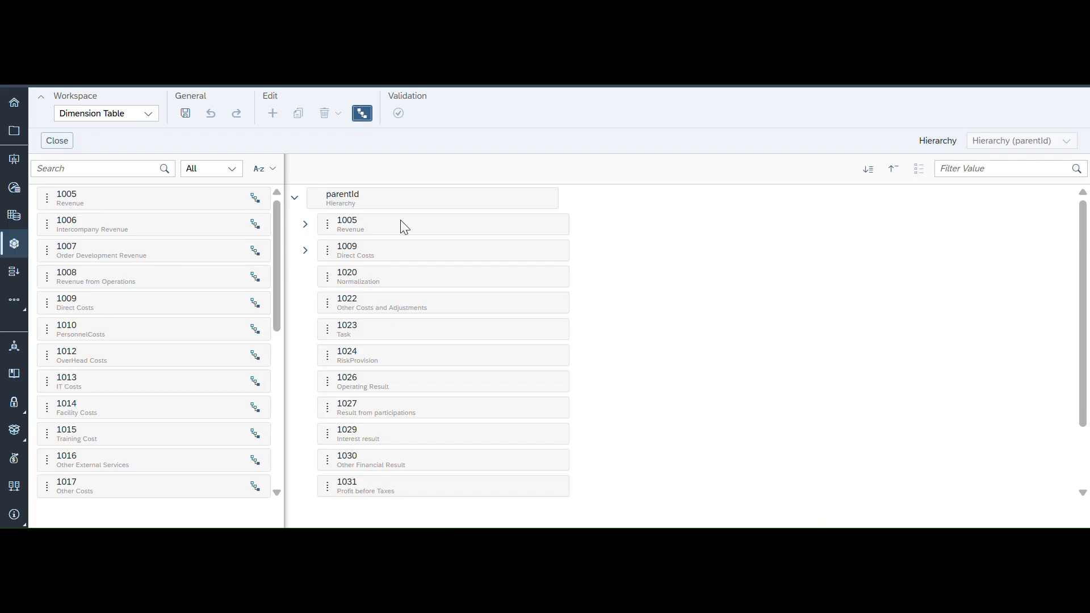
{"action": "left_click", "coordinate": [305, 225]}
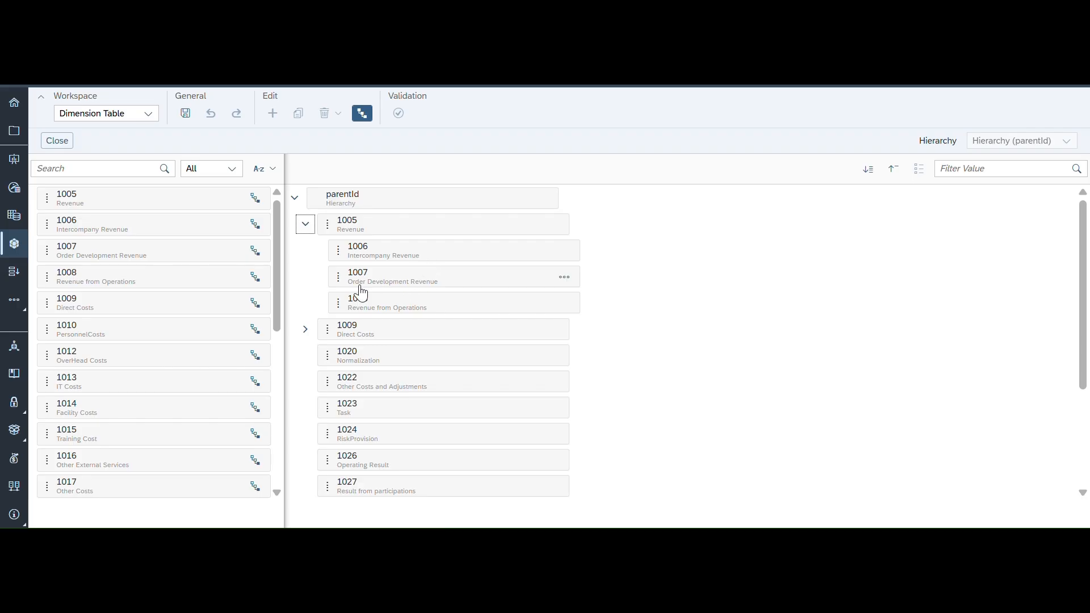
{"action": "left_click", "coordinate": [305, 225]}
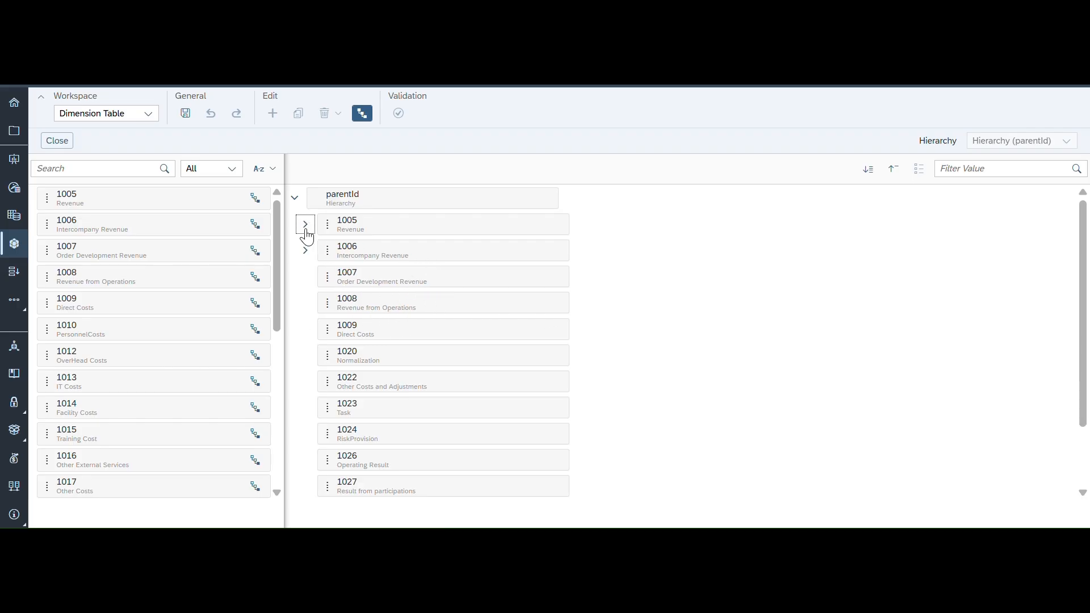
{"action": "left_click", "coordinate": [305, 250]}
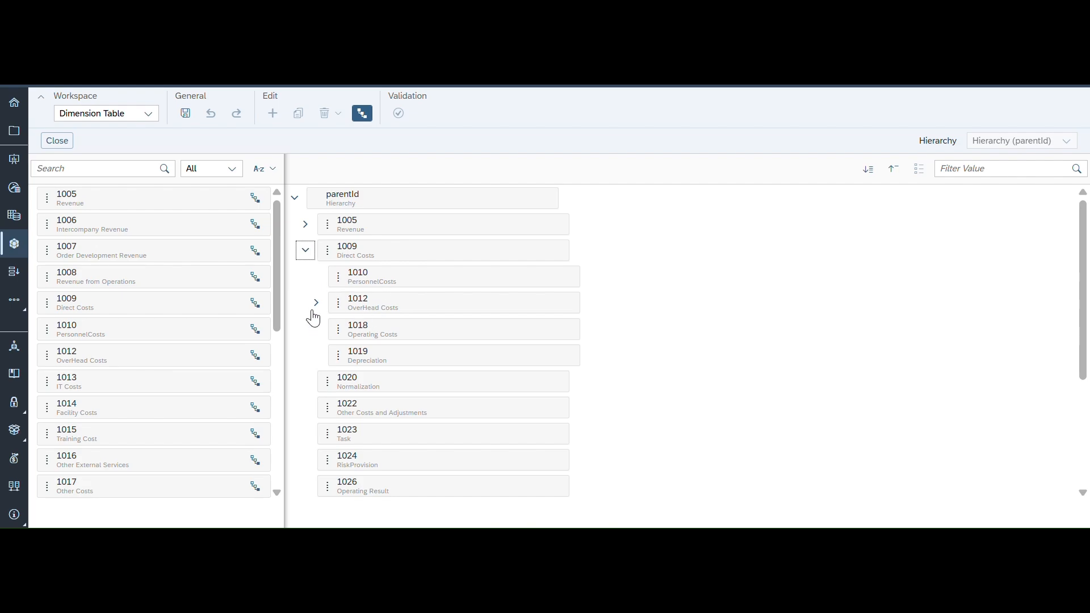
{"action": "left_click", "coordinate": [316, 307]}
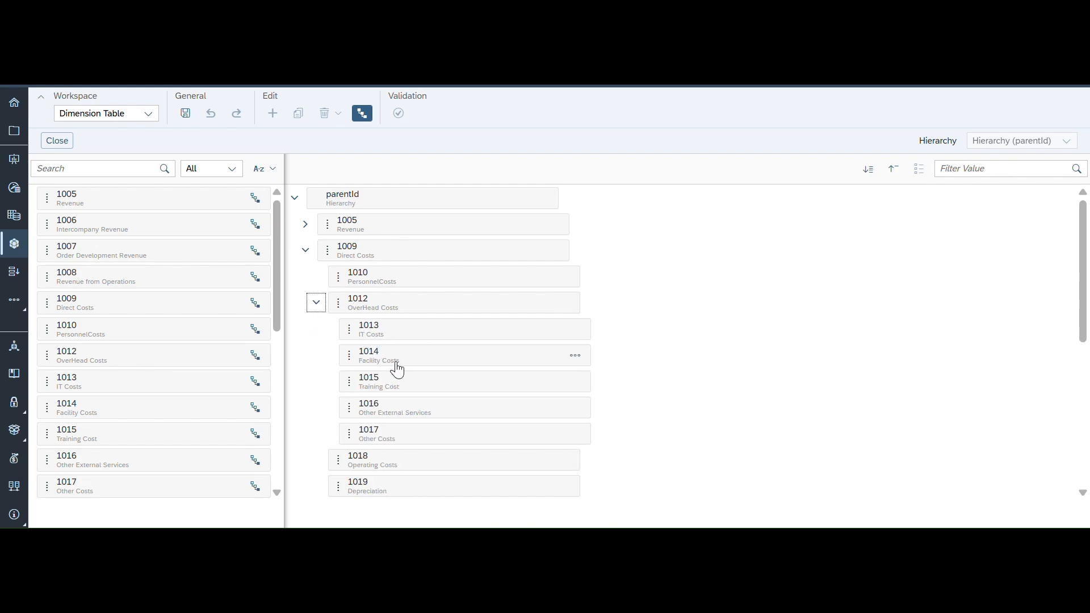
{"action": "left_click", "coordinate": [316, 306]}
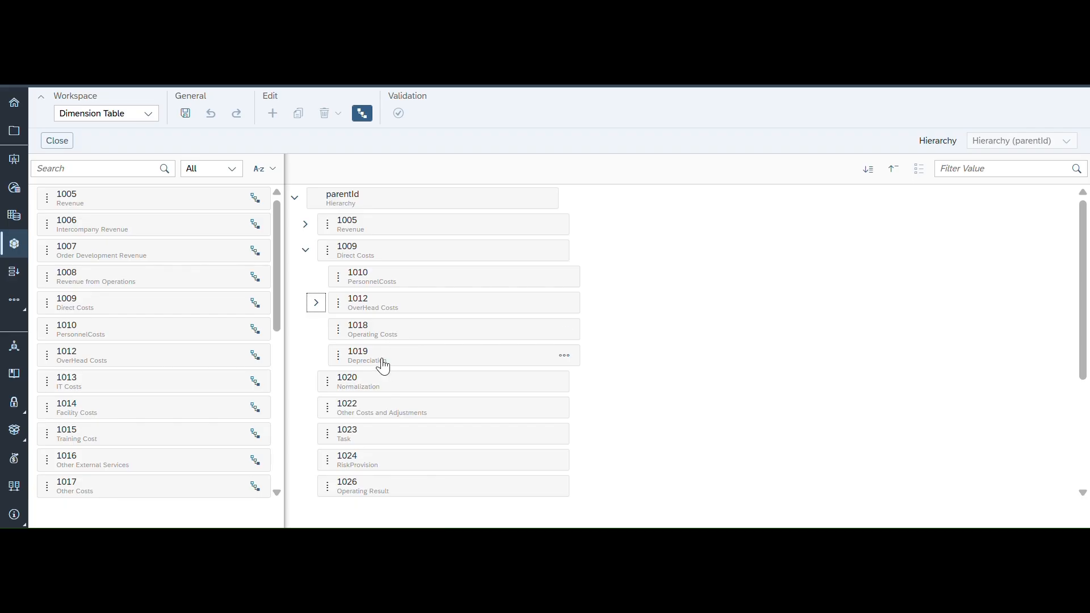
{"action": "scroll", "coordinate": [382, 365], "scroll_direction": "down", "scroll_amount": 3}
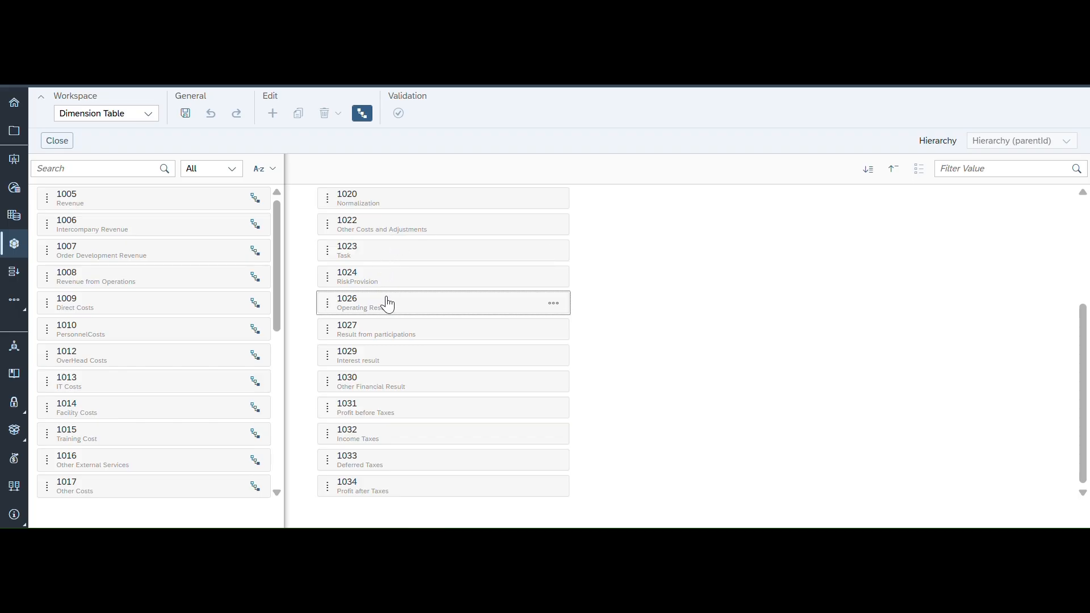
{"action": "scroll", "coordinate": [395, 339], "scroll_direction": "up", "scroll_amount": 1}
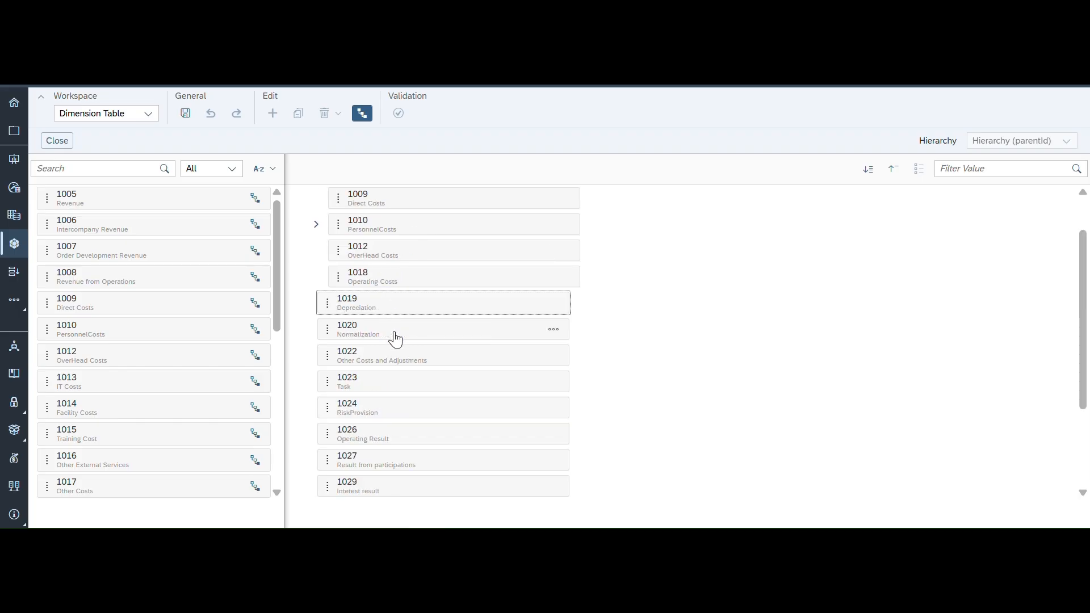
{"action": "scroll", "coordinate": [394, 339], "scroll_direction": "down", "scroll_amount": 2}
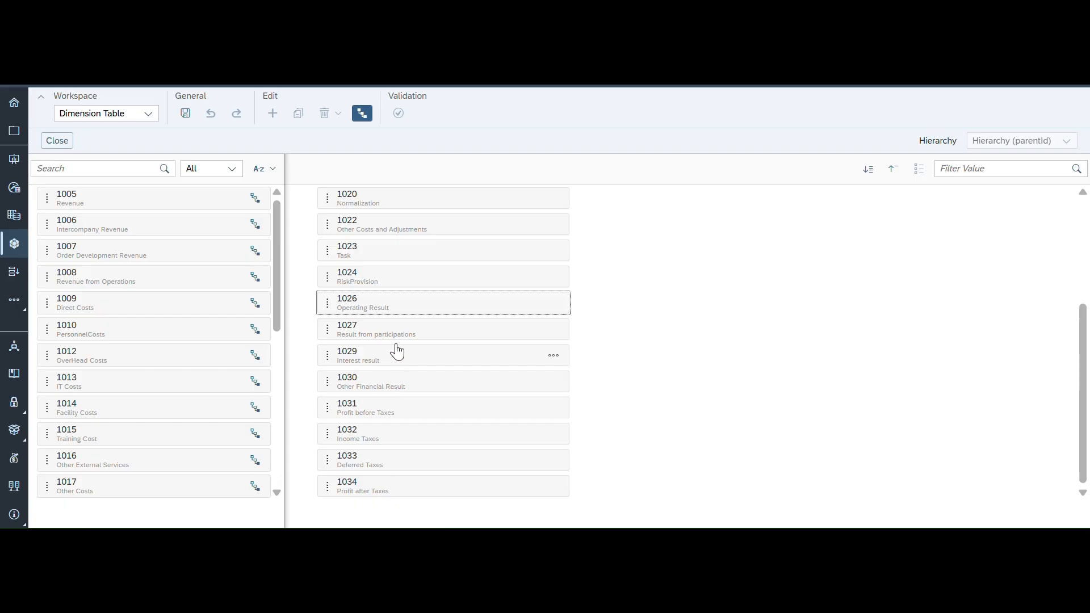
{"action": "scroll", "coordinate": [407, 305], "scroll_direction": "up", "scroll_amount": 3}
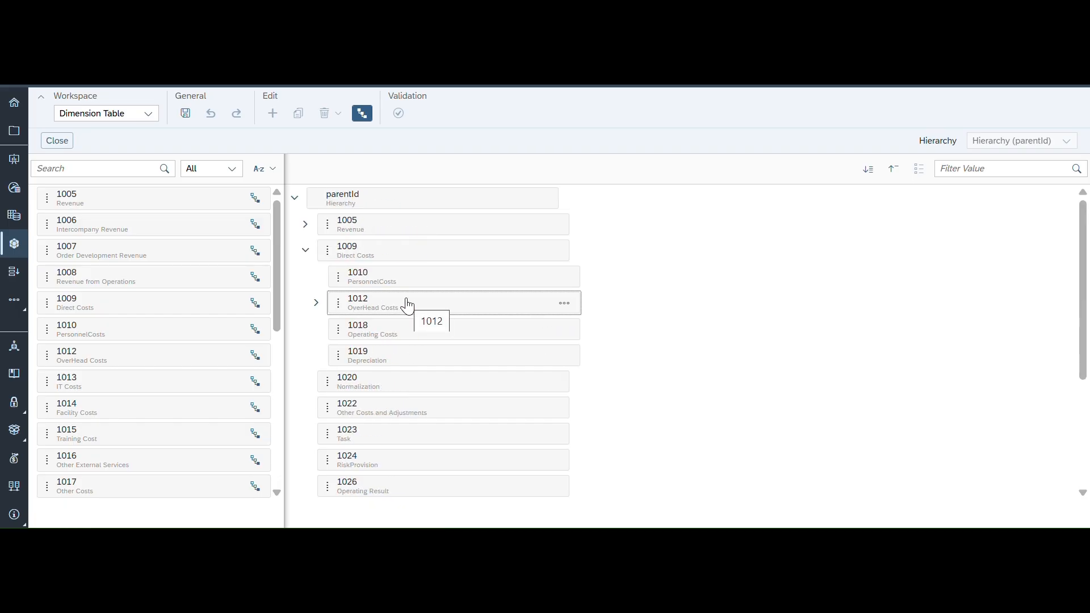
{"action": "scroll", "coordinate": [407, 305], "scroll_direction": "down", "scroll_amount": 3}
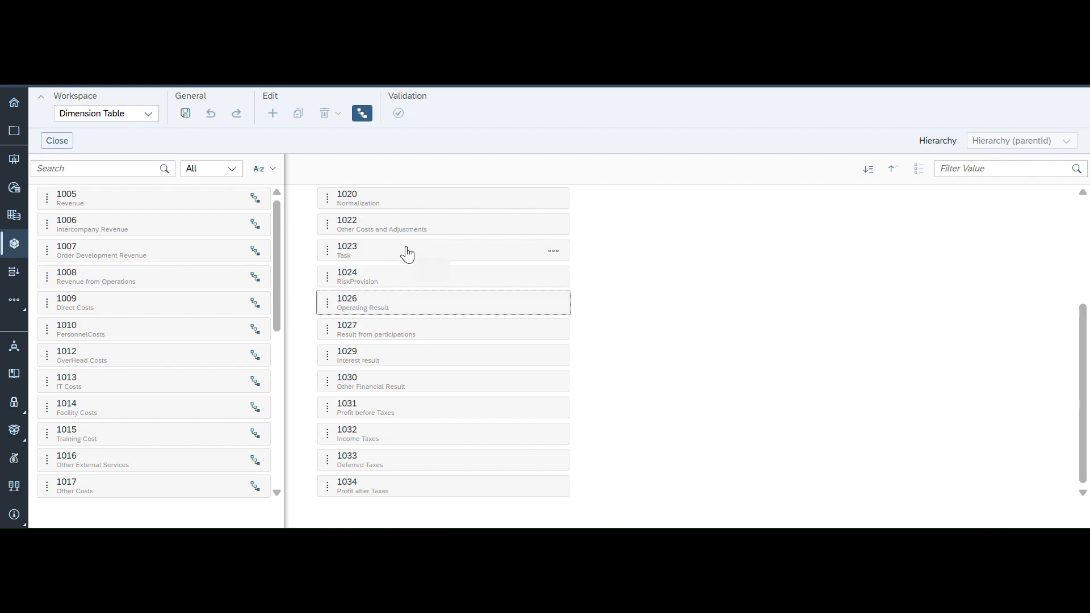
{"action": "left_click", "coordinate": [56, 145]}
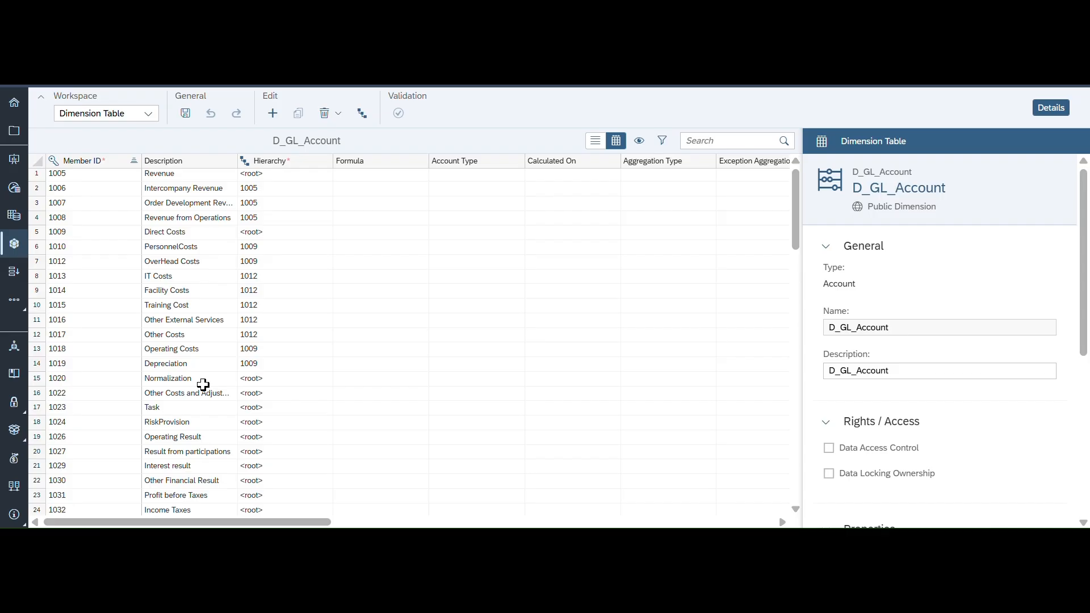
Step: Look through the member table again and hide the dimension's details to widen the table
{"action": "scroll", "coordinate": [203, 385], "scroll_direction": "down", "scroll_amount": 3}
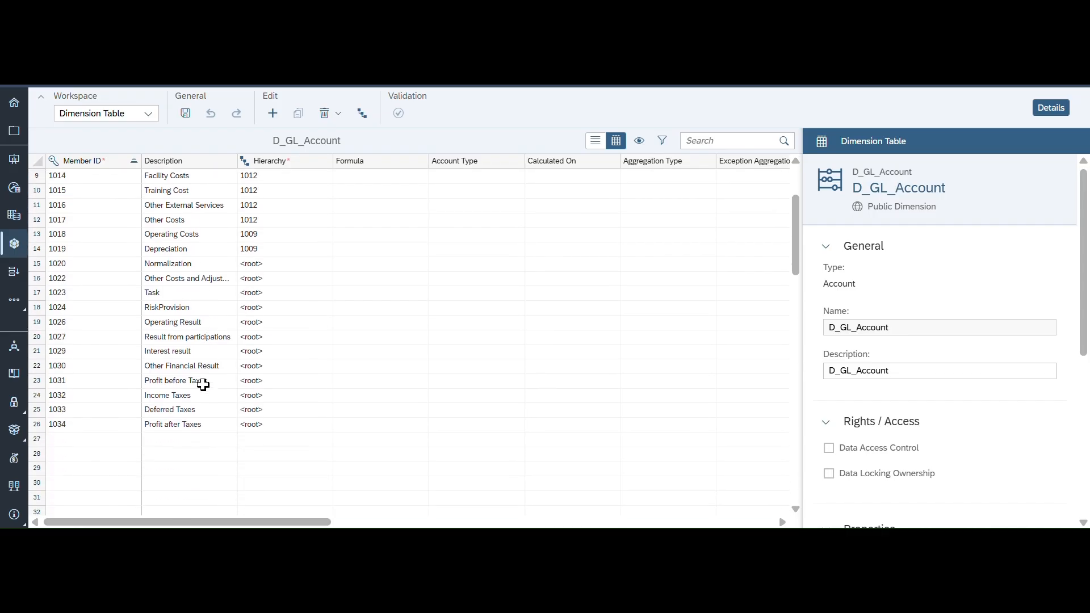
{"action": "scroll", "coordinate": [203, 385], "scroll_direction": "up", "scroll_amount": 3}
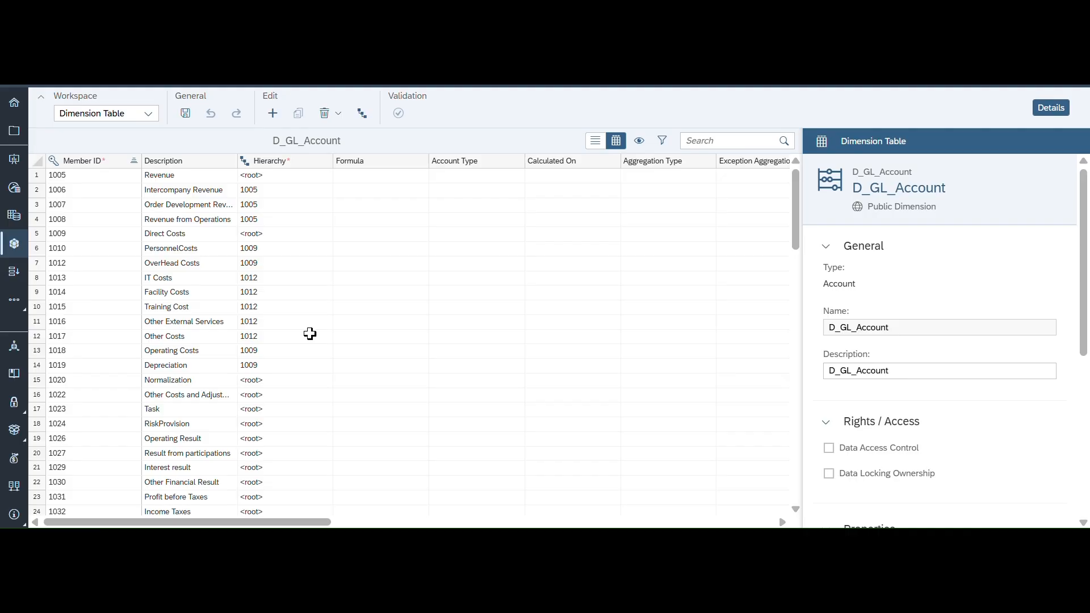
{"action": "left_click", "coordinate": [1050, 108]}
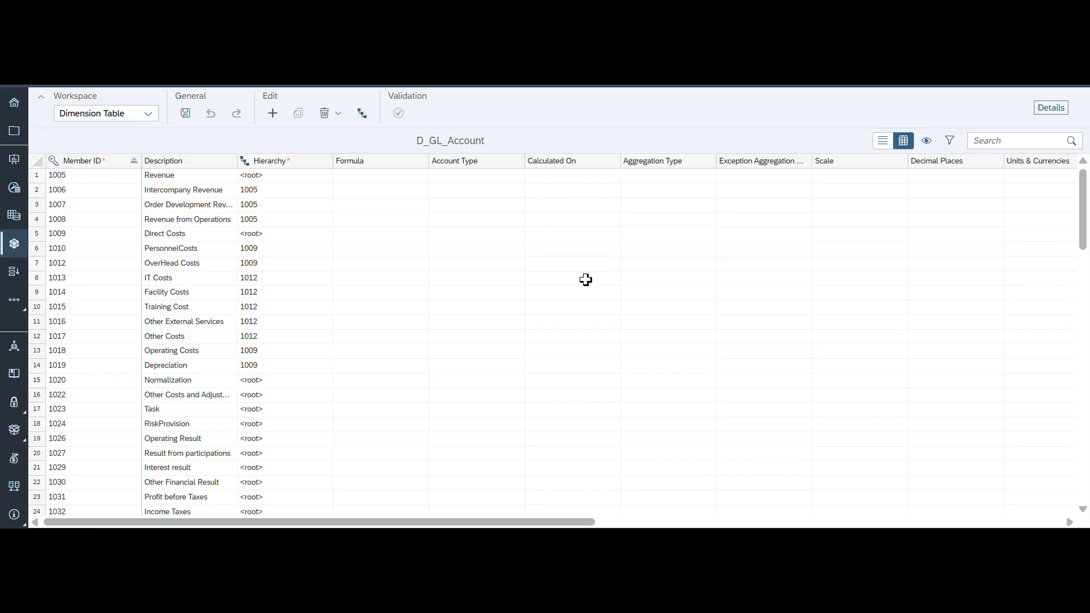
Step: Examine the Formula cell and the available Account Type options for member 1007 without choosing one
{"action": "left_click", "coordinate": [391, 208]}
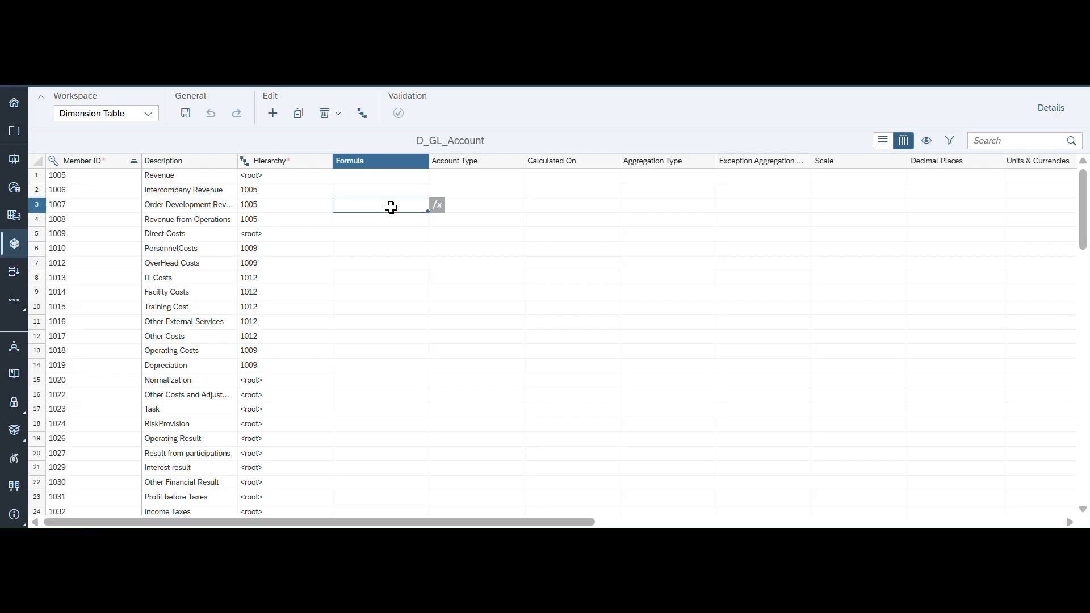
{"action": "left_click", "coordinate": [470, 206]}
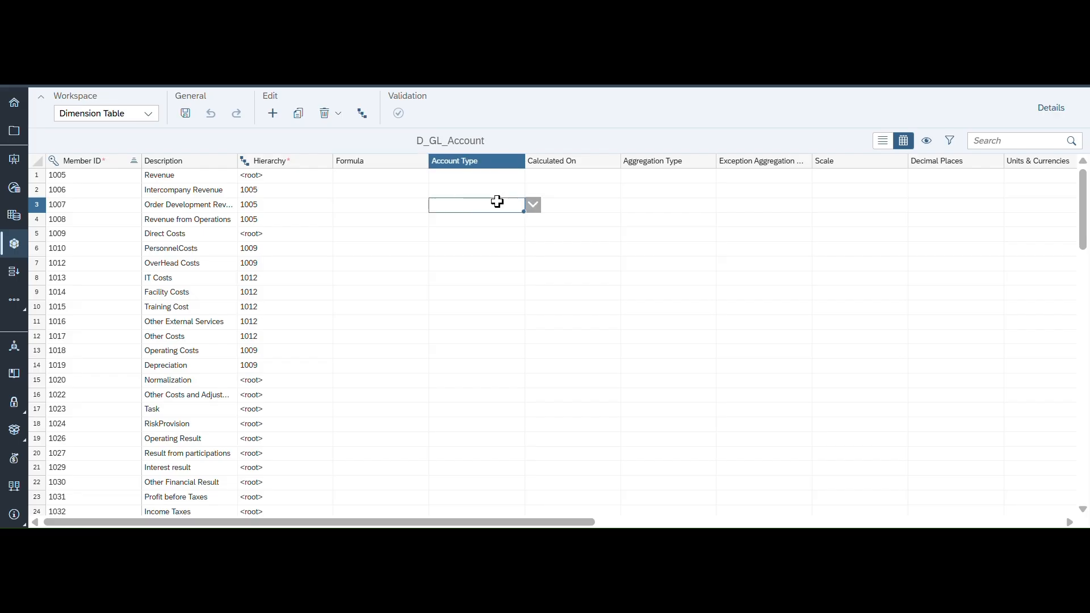
{"action": "left_click", "coordinate": [533, 205]}
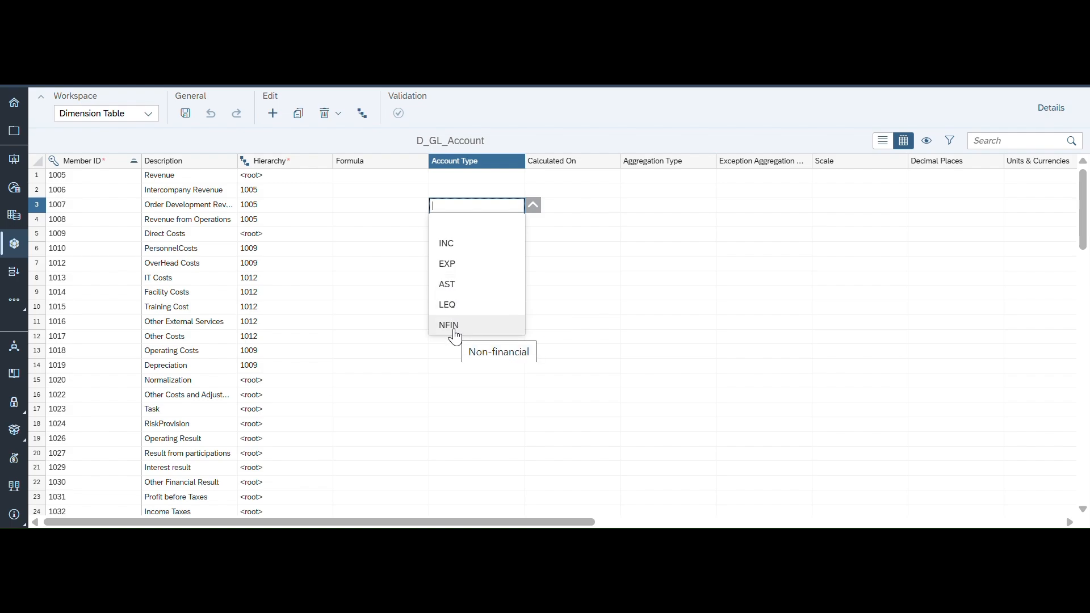
{"action": "left_click", "coordinate": [477, 185]}
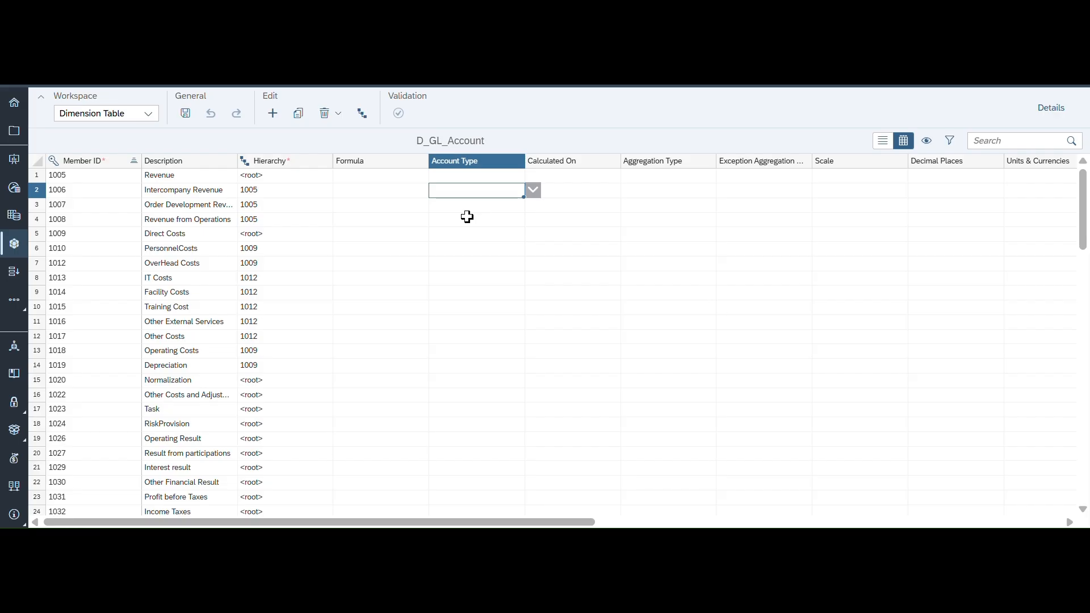
Step: Examine the Calculated On, Aggregation Type, Exception Aggregation and Scale cells of member 1006, including the Scale options, without choosing any
{"action": "left_click", "coordinate": [594, 190]}
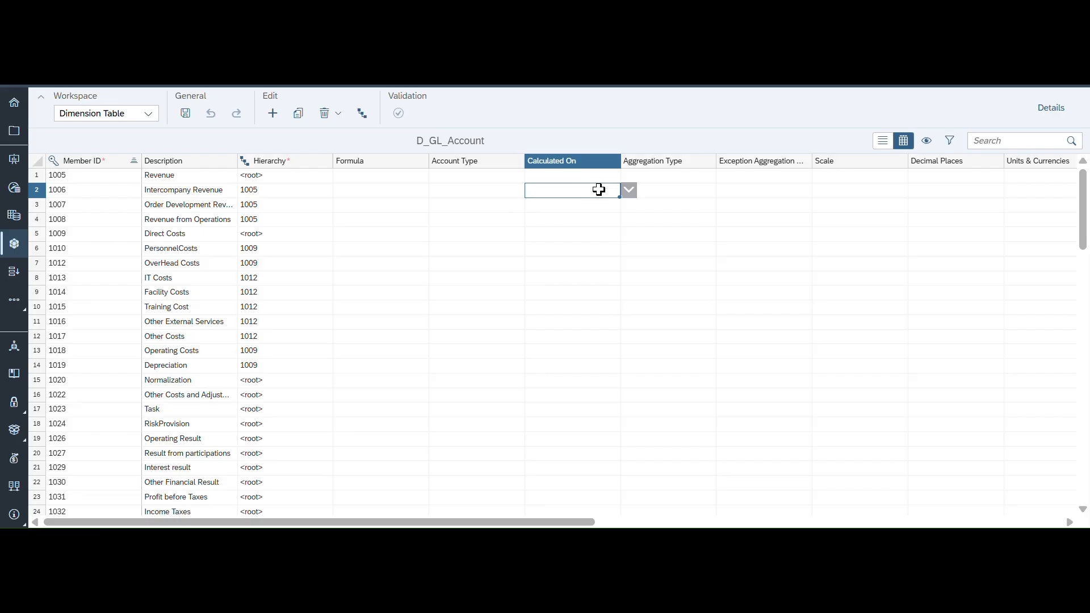
{"action": "left_click", "coordinate": [630, 193]}
{"action": "left_click", "coordinate": [630, 192]}
{"action": "left_click", "coordinate": [666, 191]}
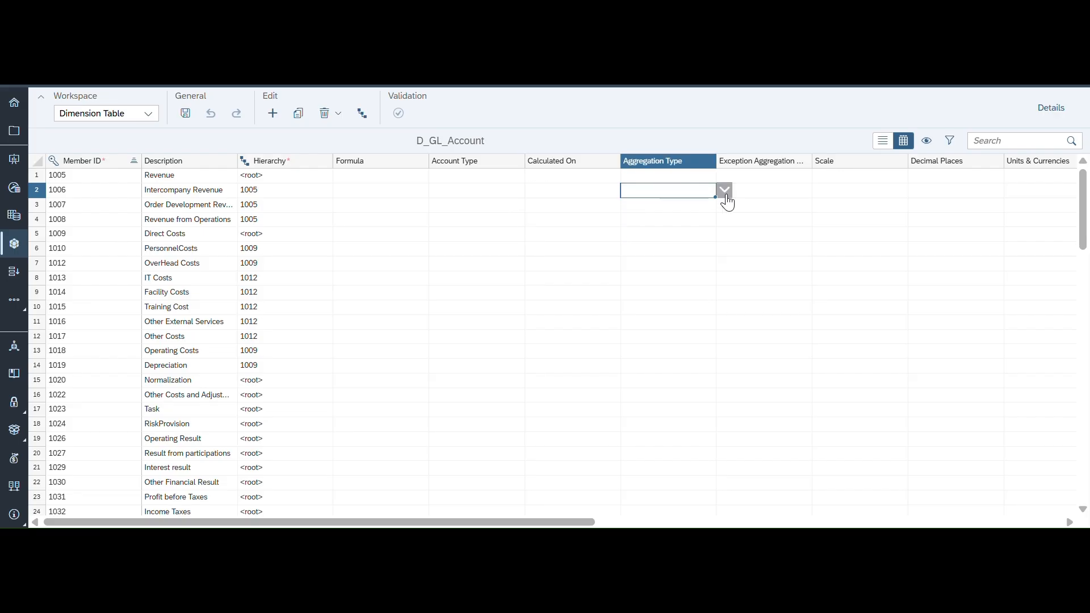
{"action": "left_click", "coordinate": [757, 194]}
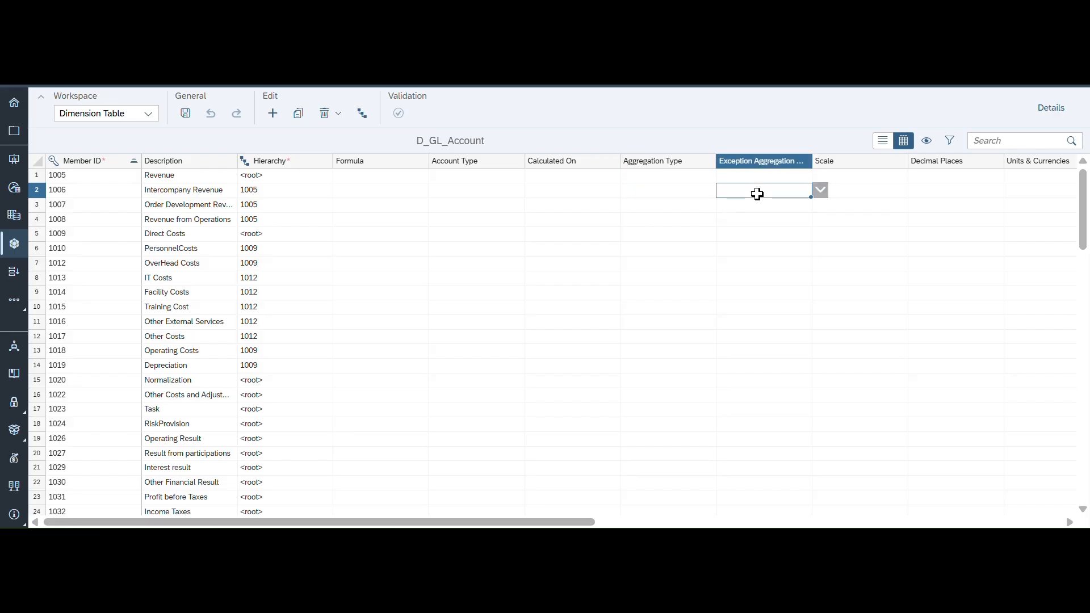
{"action": "scroll", "coordinate": [761, 193], "scroll_direction": "right", "scroll_amount": 4}
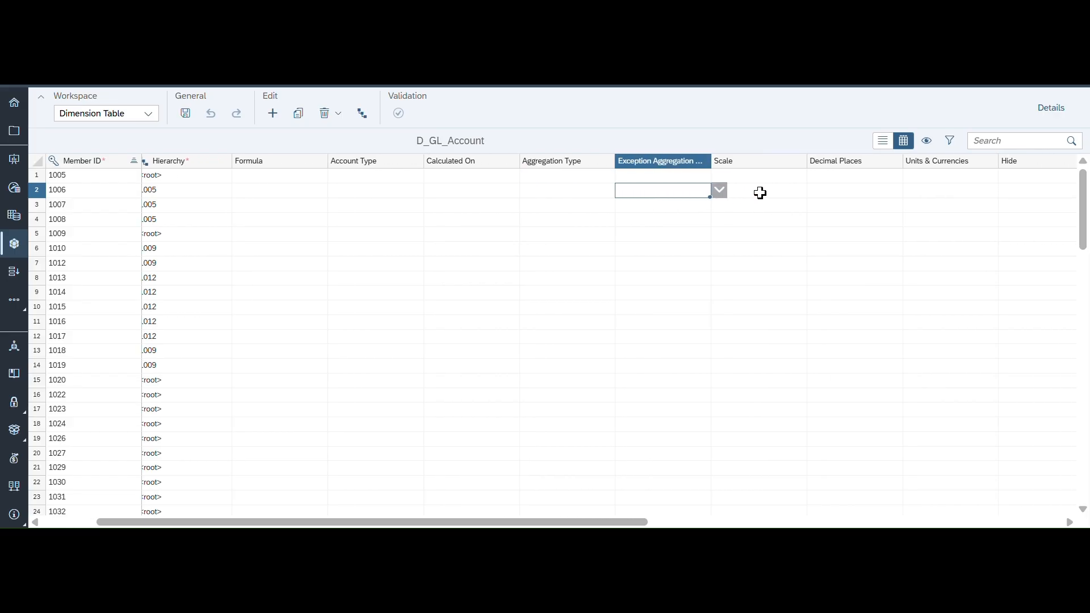
{"action": "left_click", "coordinate": [777, 192]}
{"action": "left_click", "coordinate": [815, 191]}
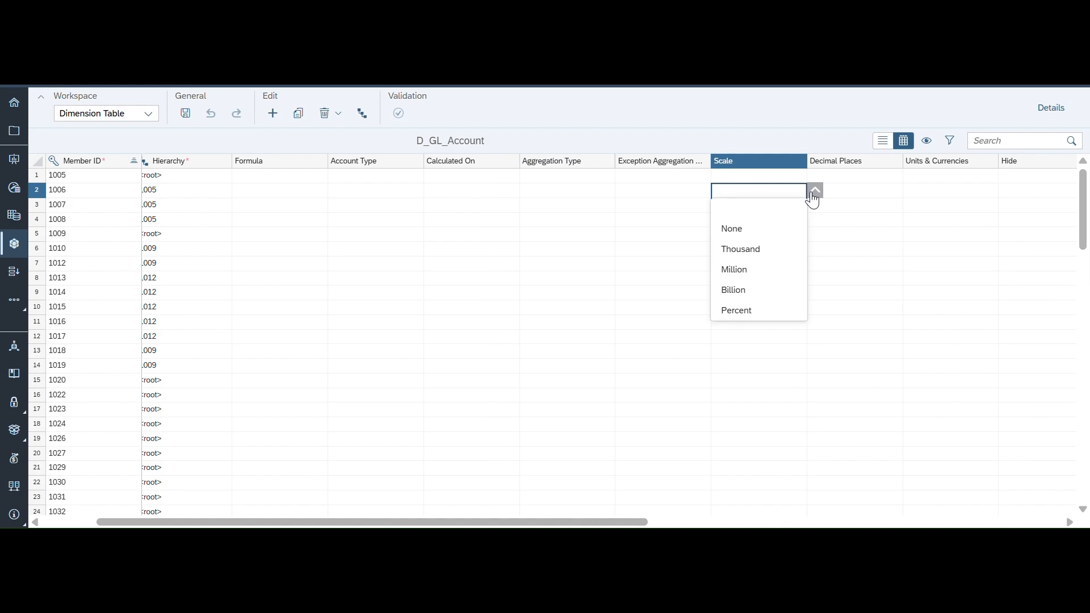
{"action": "left_click", "coordinate": [840, 190]}
Step: Look over the Scale, Aggregation Type, Decimal Places, Units & Currencies and Hide cells of member 1007
{"action": "scroll", "coordinate": [840, 190], "scroll_direction": "right", "scroll_amount": 3}
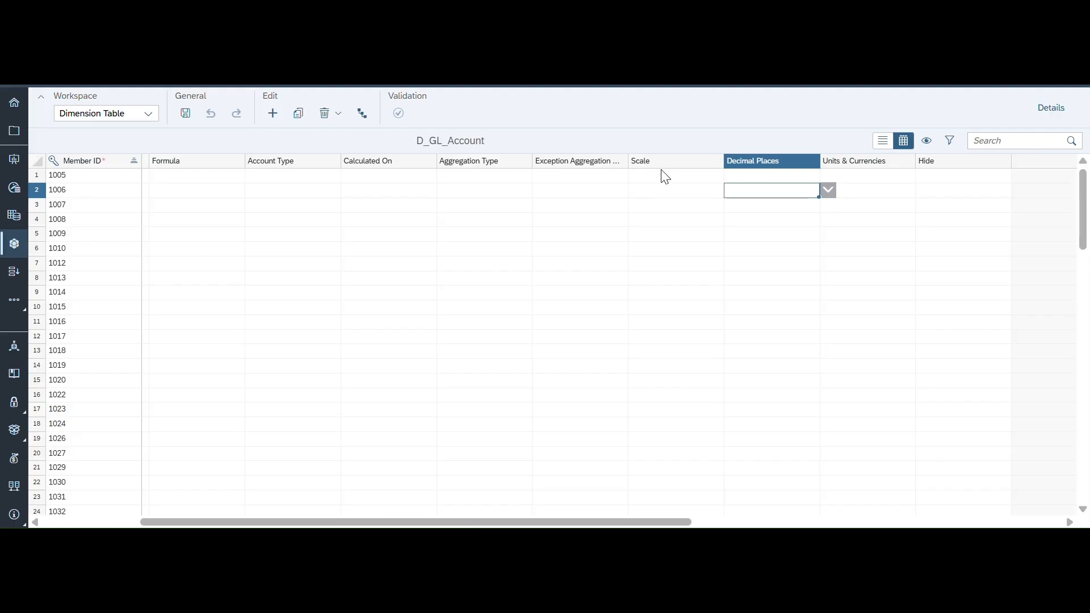
{"action": "left_click", "coordinate": [641, 204]}
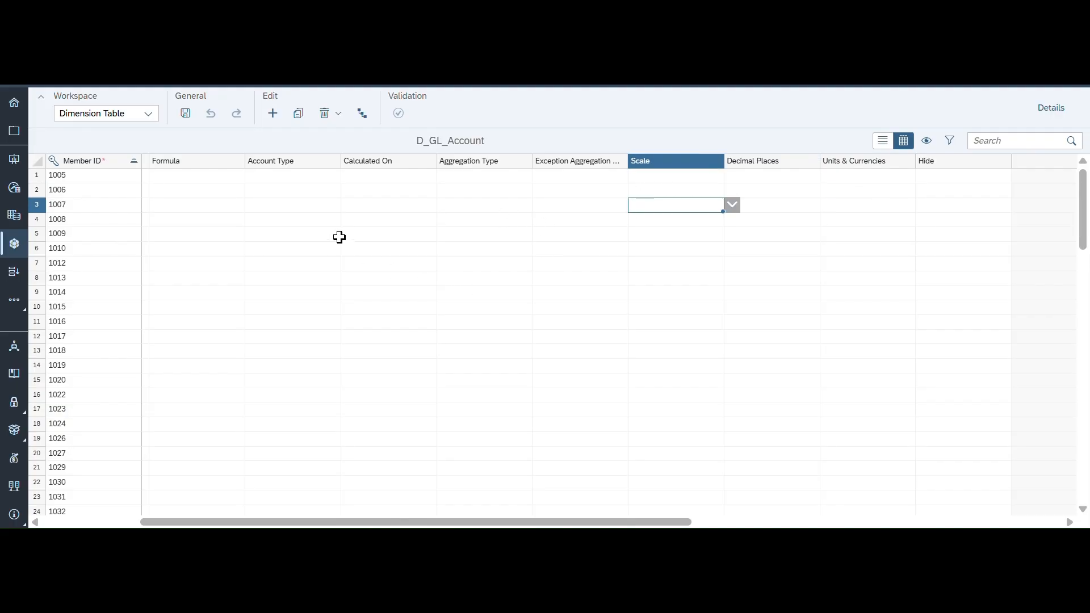
{"action": "left_click", "coordinate": [496, 205]}
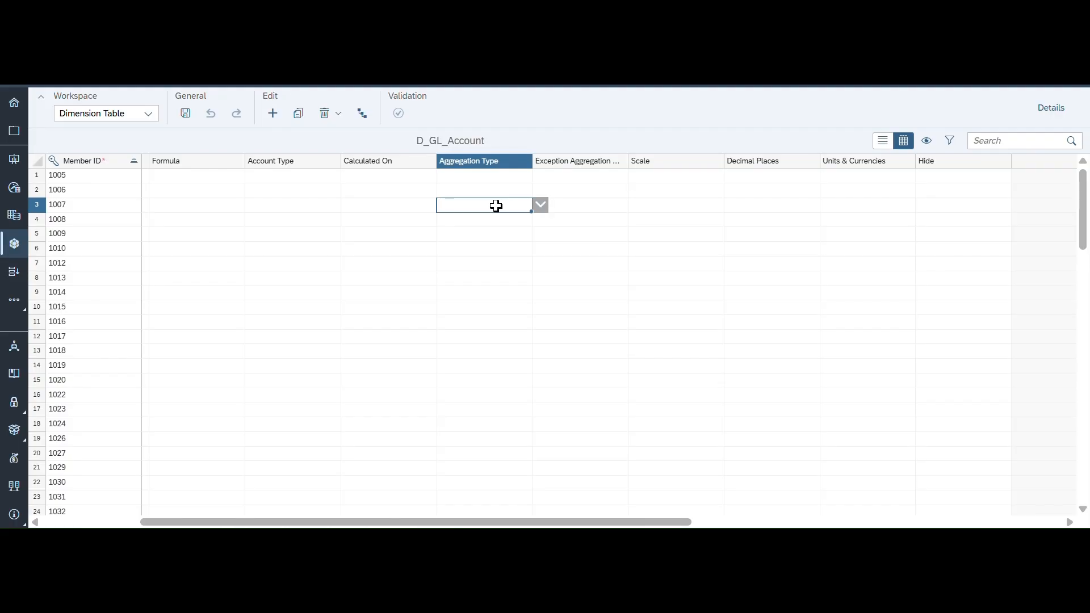
{"action": "left_click", "coordinate": [768, 204]}
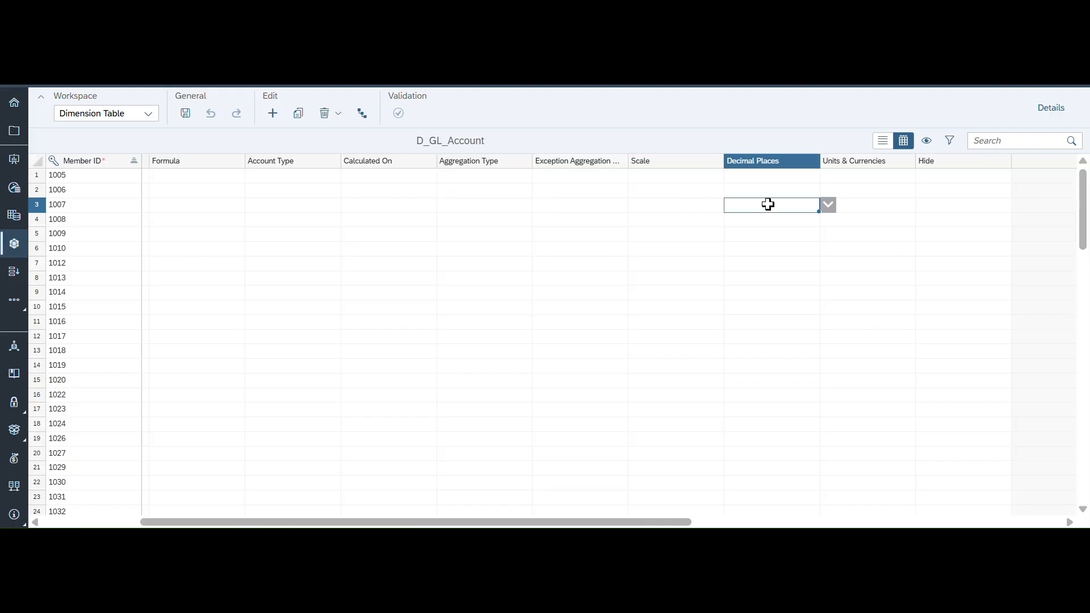
{"action": "left_click", "coordinate": [872, 204]}
{"action": "left_click", "coordinate": [932, 205]}
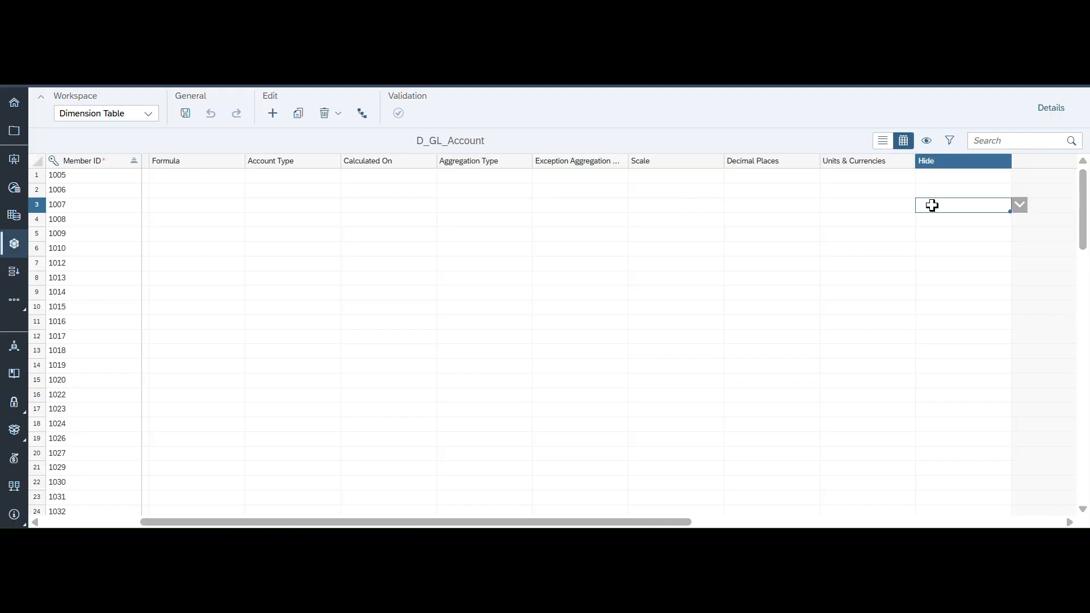
{"action": "left_click", "coordinate": [906, 204]}
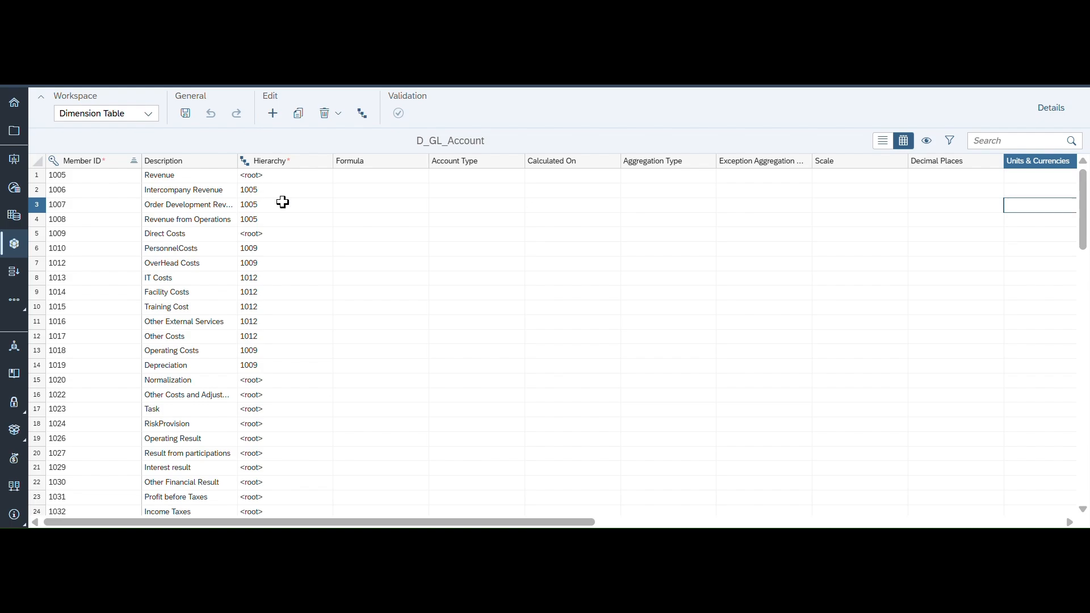
Step: Examine the available Units & Currencies options for members 1007 and 1008 without choosing one
{"action": "scroll", "coordinate": [605, 239], "scroll_direction": "right", "scroll_amount": 3}
{"action": "left_click", "coordinate": [919, 206]}
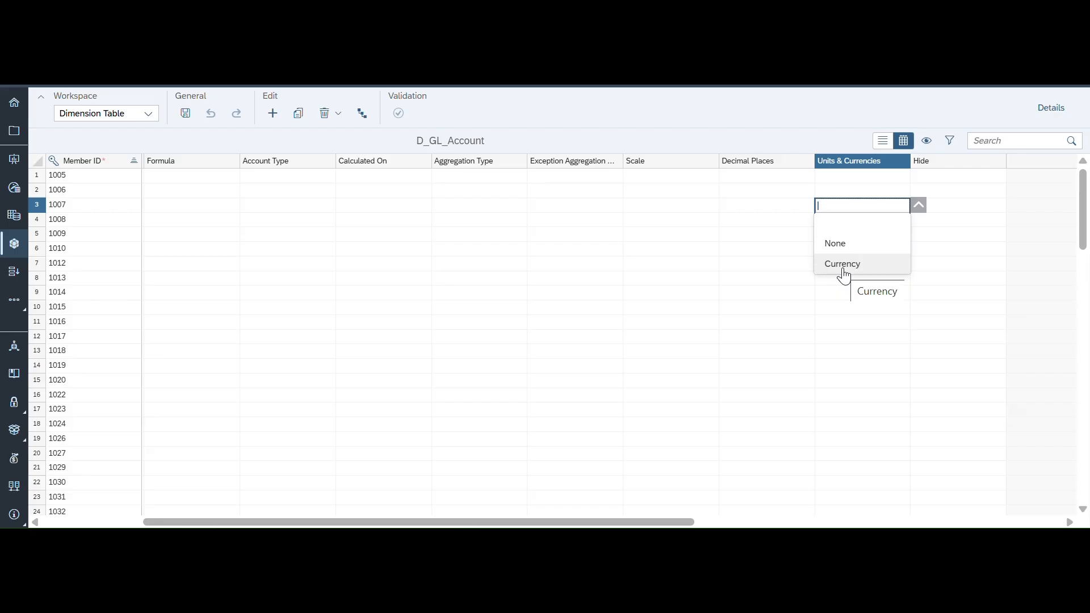
{"action": "left_click", "coordinate": [726, 320]}
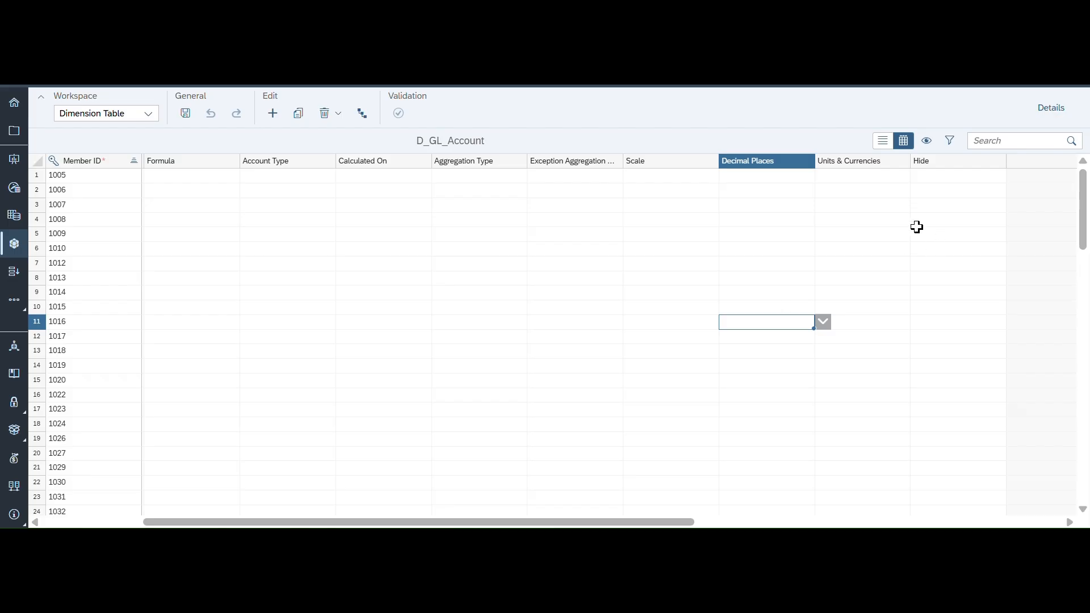
{"action": "left_click", "coordinate": [889, 220]}
{"action": "left_click", "coordinate": [918, 221]}
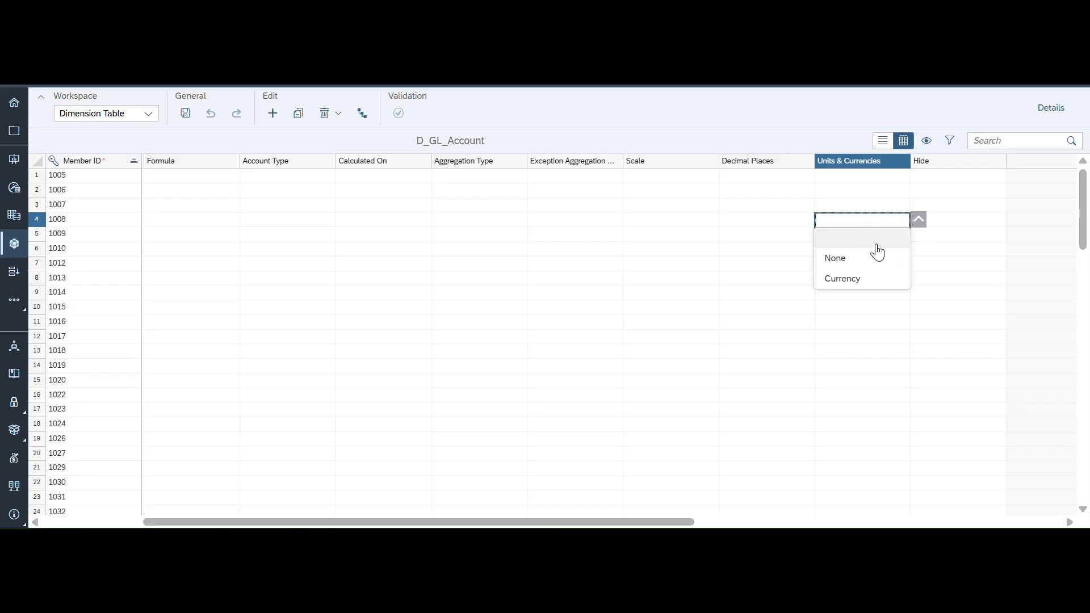
Step: Examine the available Hide options for member 1008 without choosing one
{"action": "left_click", "coordinate": [973, 219]}
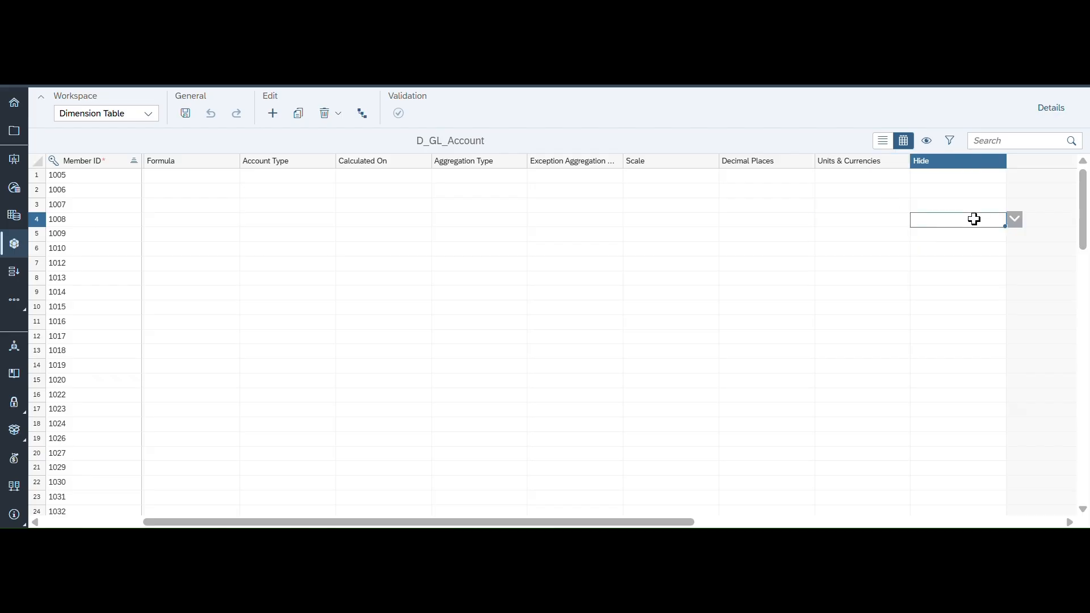
{"action": "left_click", "coordinate": [1014, 222]}
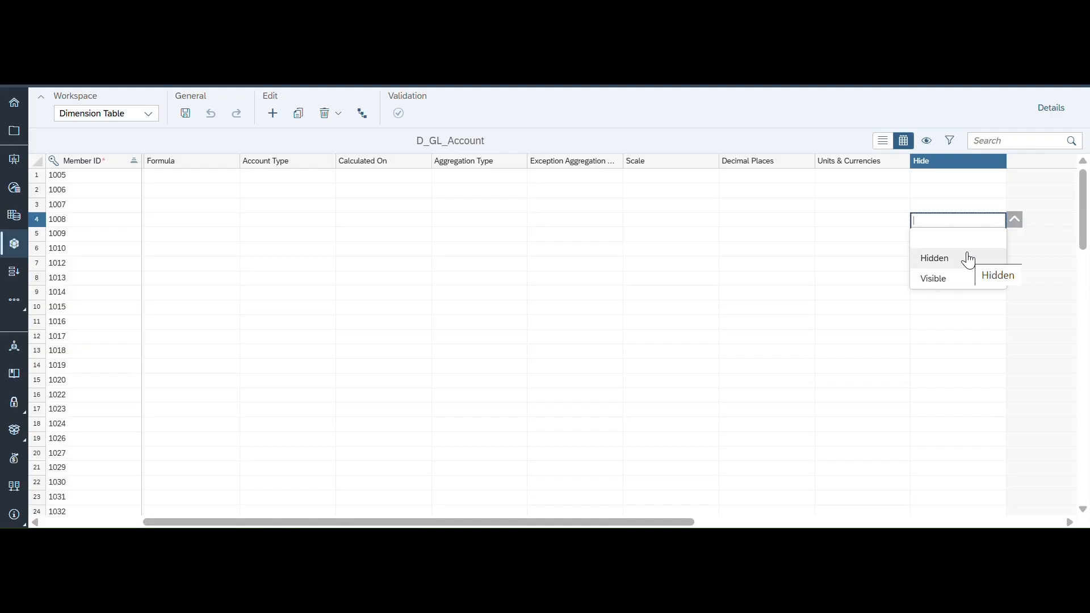
{"action": "left_click", "coordinate": [799, 262]}
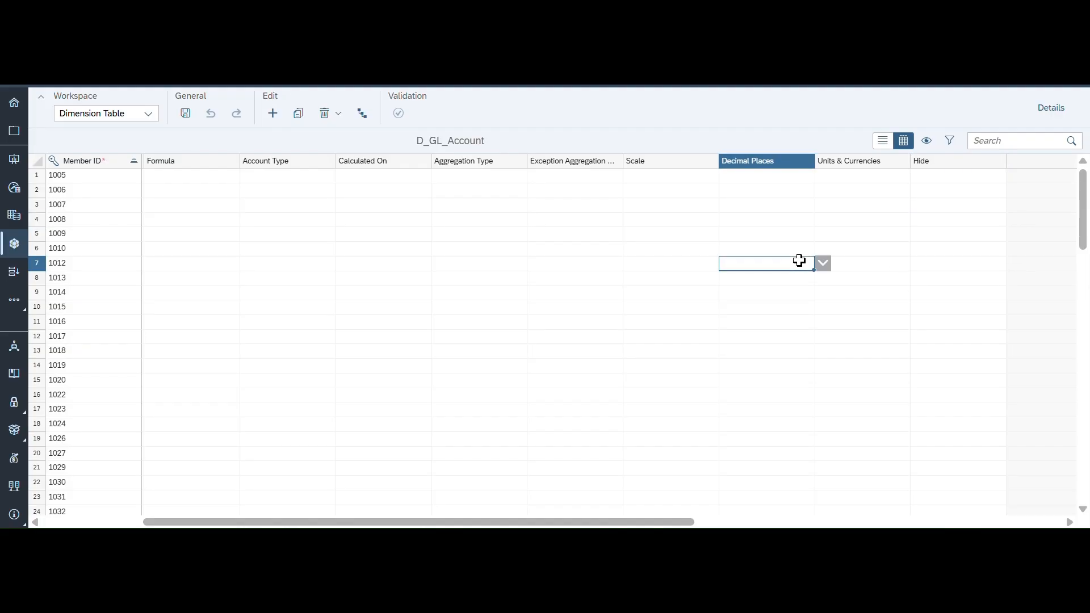
{"action": "left_click", "coordinate": [967, 220]}
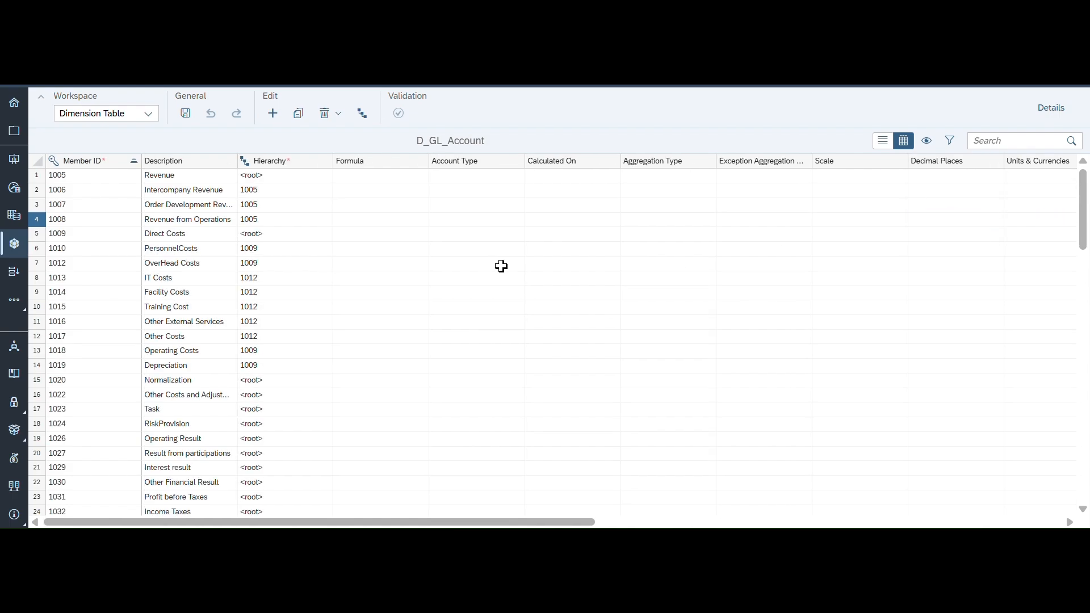
Step: Check the Formula cell of member 1008 and look through the member list down to the first empty row
{"action": "left_click", "coordinate": [389, 217]}
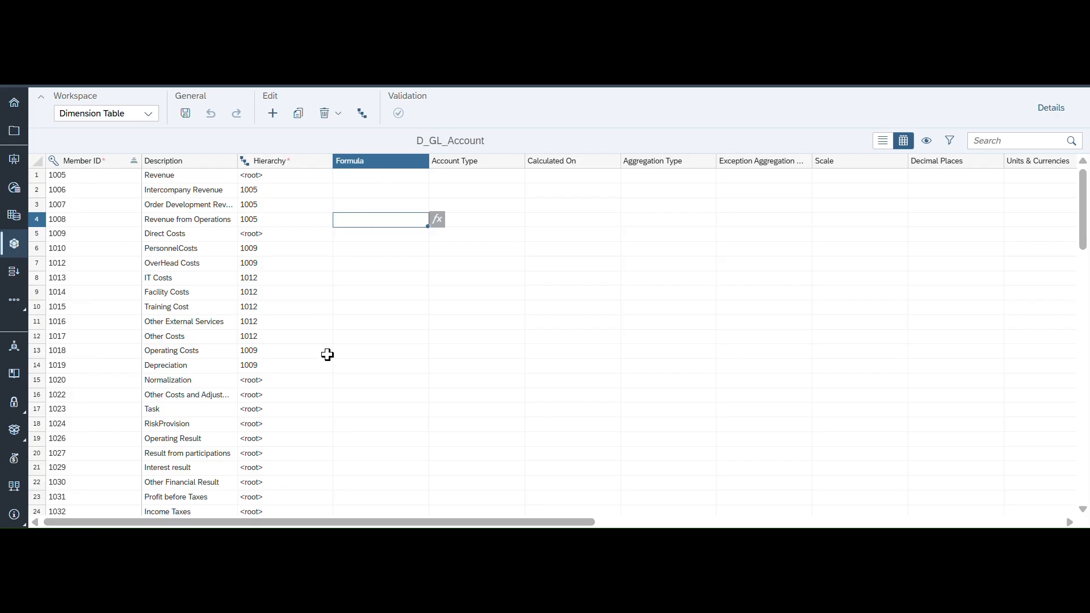
{"action": "scroll", "coordinate": [327, 355], "scroll_direction": "down", "scroll_amount": 1}
{"action": "scroll", "coordinate": [328, 355], "scroll_direction": "down", "scroll_amount": 4}
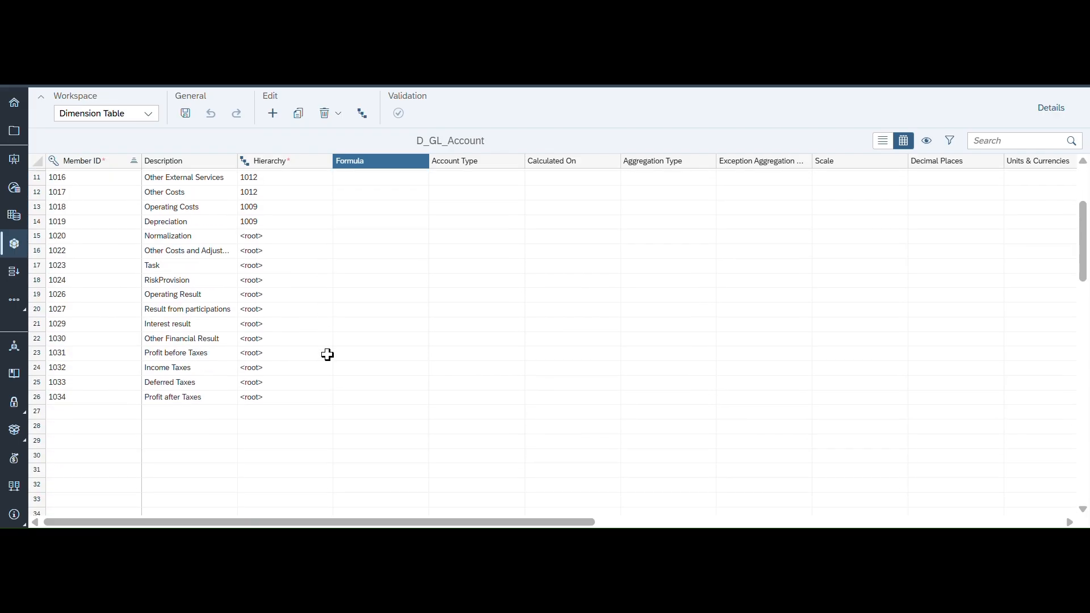
{"action": "left_click", "coordinate": [83, 415]}
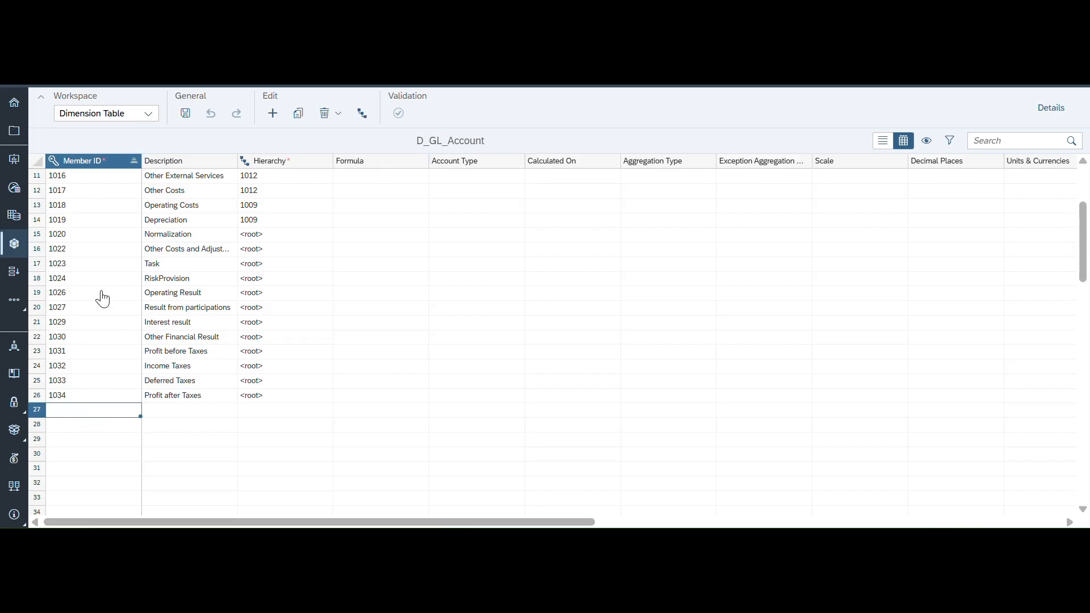
{"action": "scroll", "coordinate": [101, 269], "scroll_direction": "up", "scroll_amount": 5}
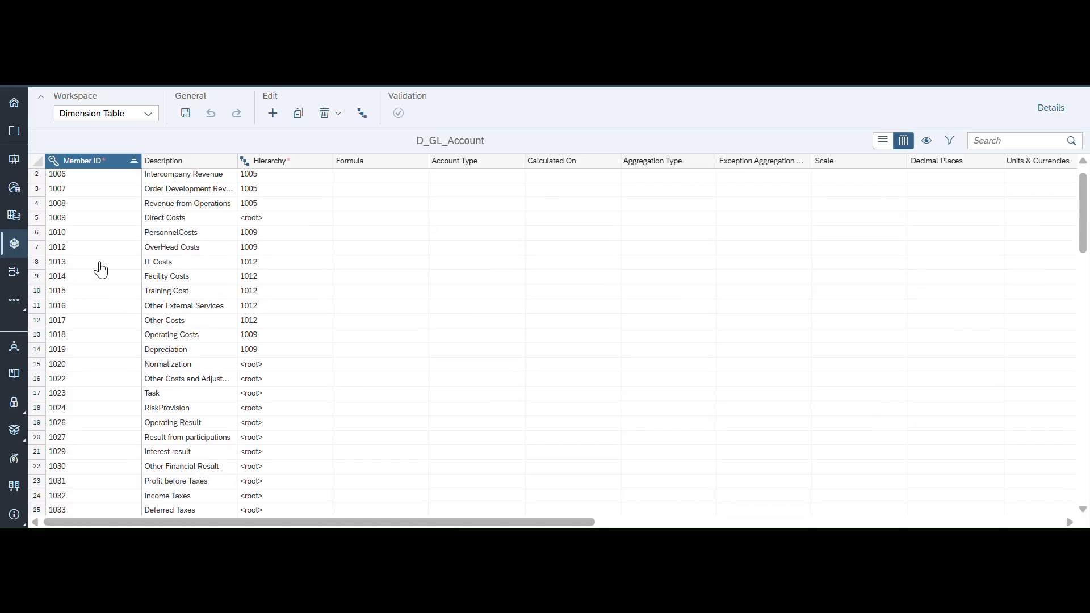
{"action": "scroll", "coordinate": [101, 270], "scroll_direction": "down", "scroll_amount": 3}
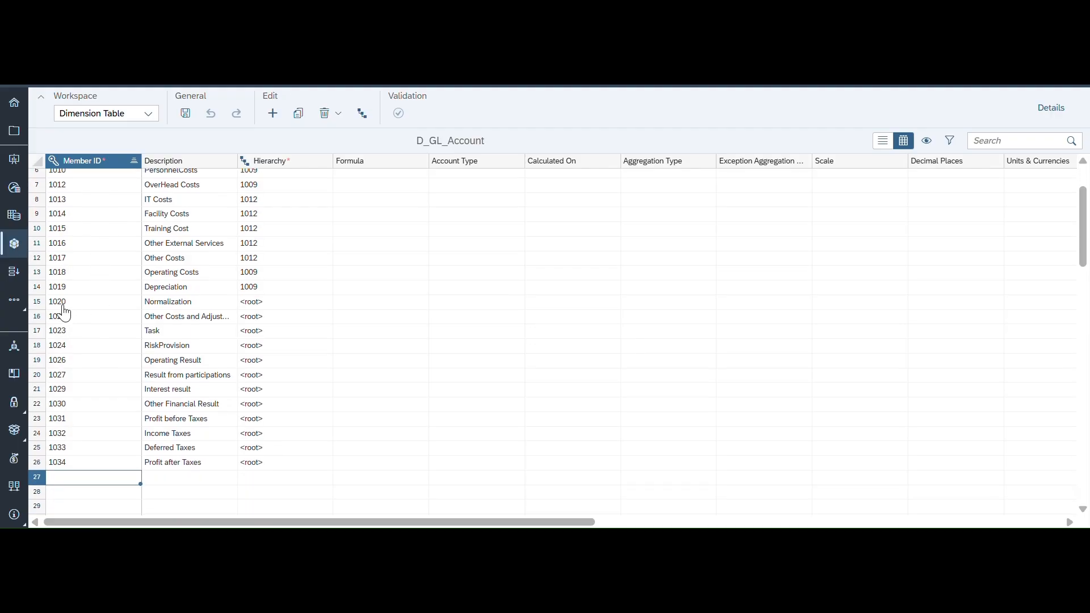
Step: Add member 1021 with the description Profit Contribution in the first empty row, keep it at root level and save the dimension
{"action": "left_click", "coordinate": [183, 301]}
{"action": "left_click", "coordinate": [183, 301]}
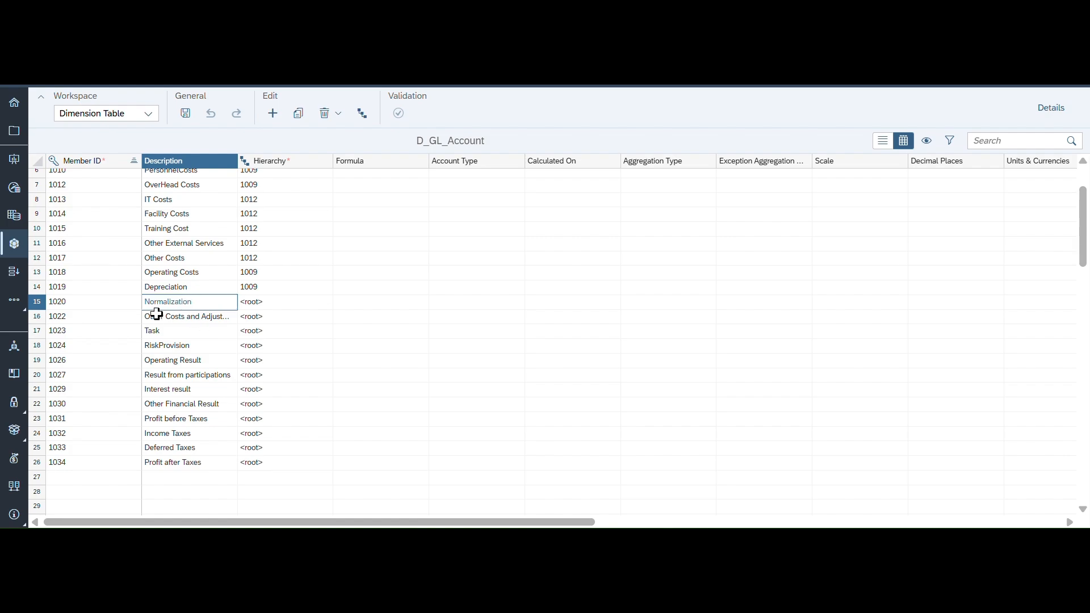
{"action": "left_click", "coordinate": [57, 478]}
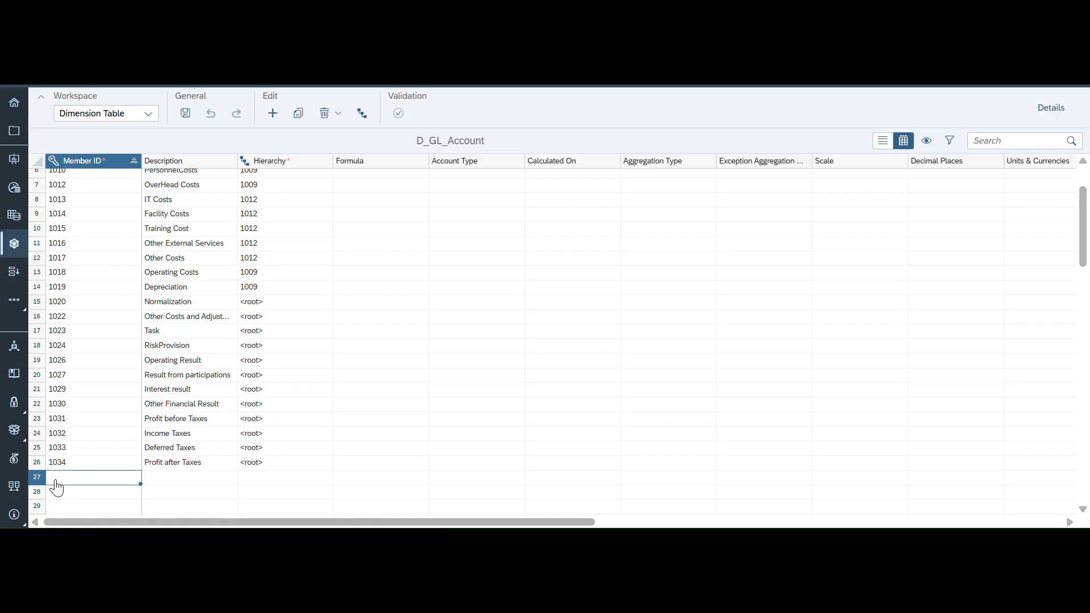
{"action": "type", "text": "1021"}
{"action": "left_click", "coordinate": [171, 481]}
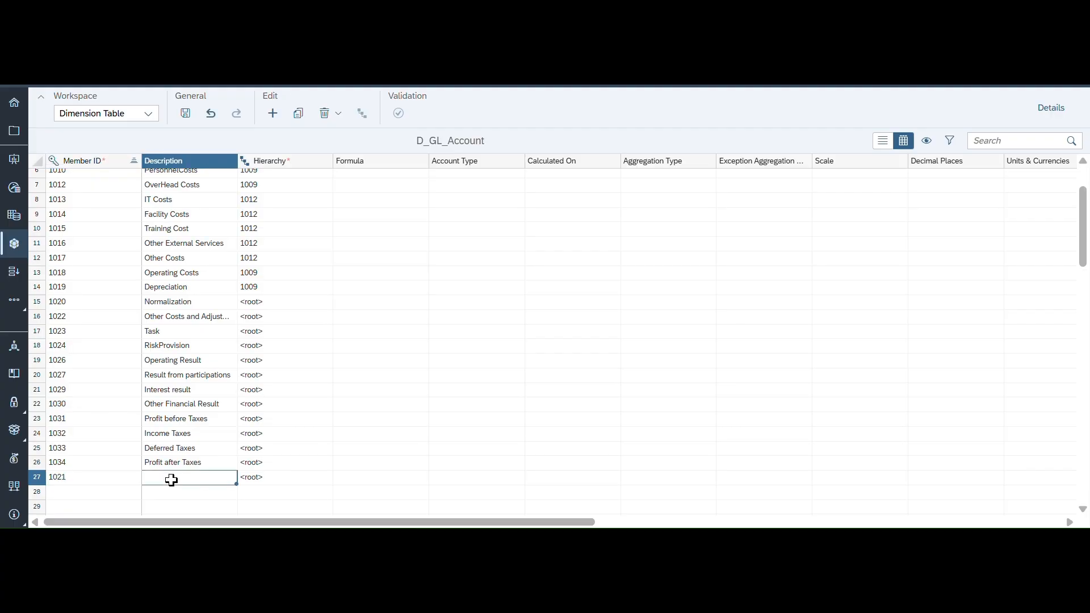
{"action": "type", "text": "Profit Contribution"}
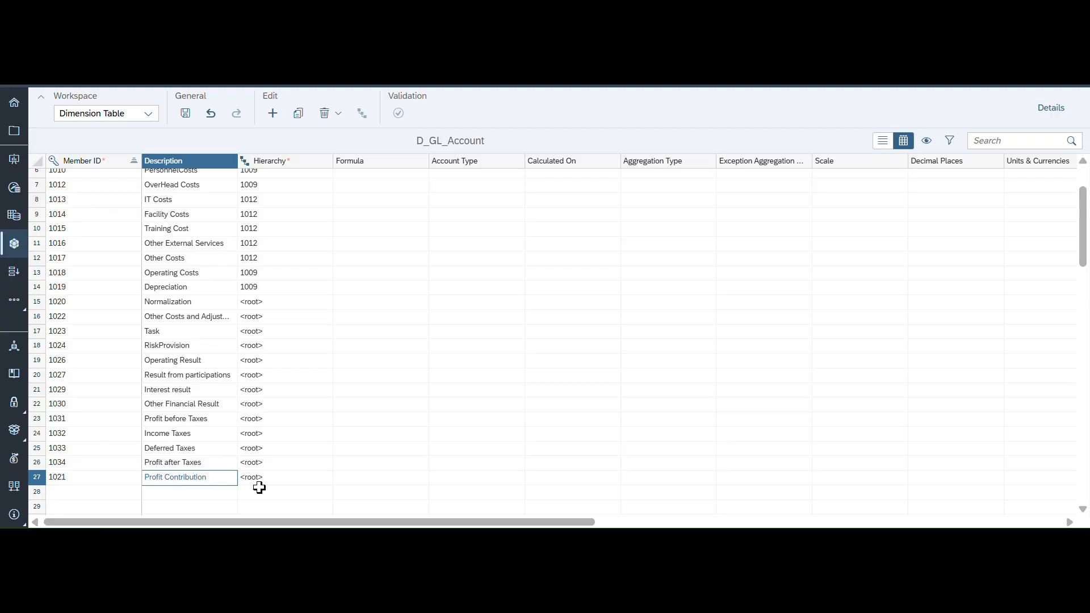
{"action": "left_click", "coordinate": [281, 478]}
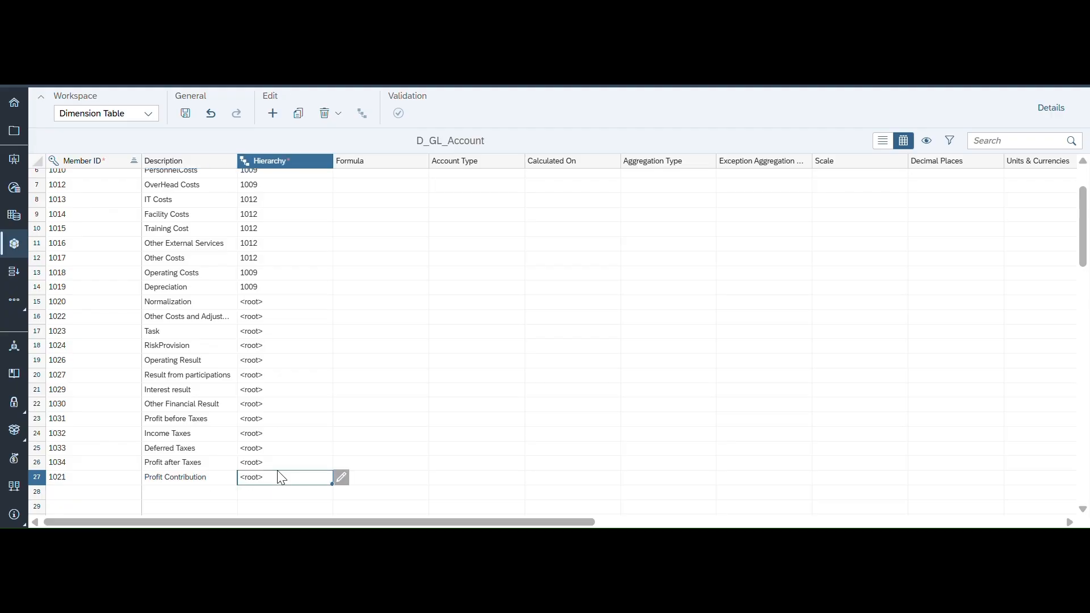
{"action": "left_click", "coordinate": [182, 114]}
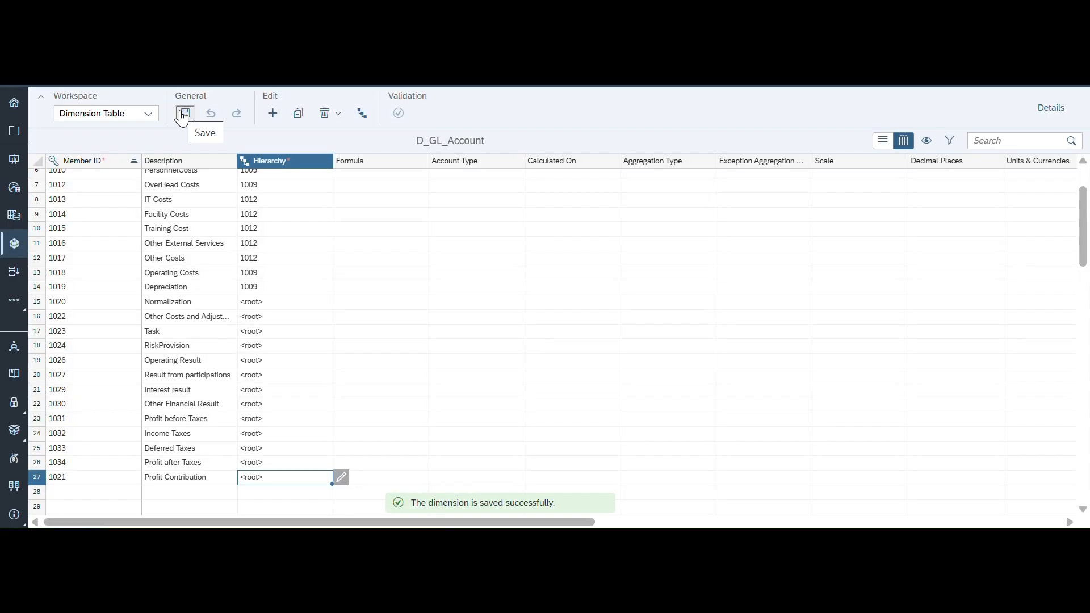
Step: Move member 1021 directly between 1020 and 1022 in the account hierarchy, return to the member table and save the dimension
{"action": "left_click", "coordinate": [363, 116]}
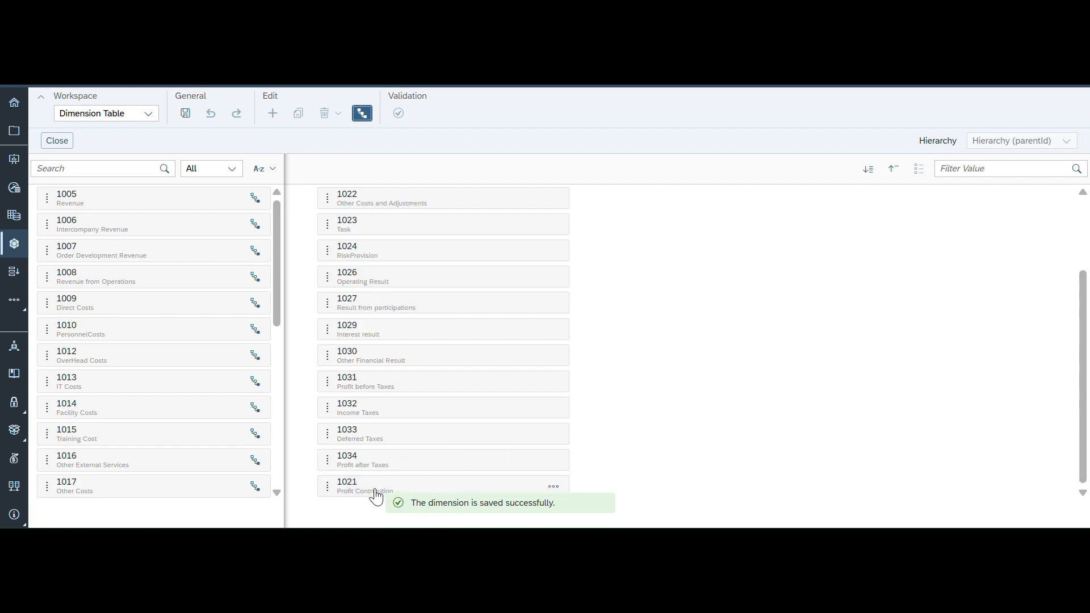
{"action": "left_click_drag", "start_coordinate": [376, 498], "coordinate": [387, 223]}
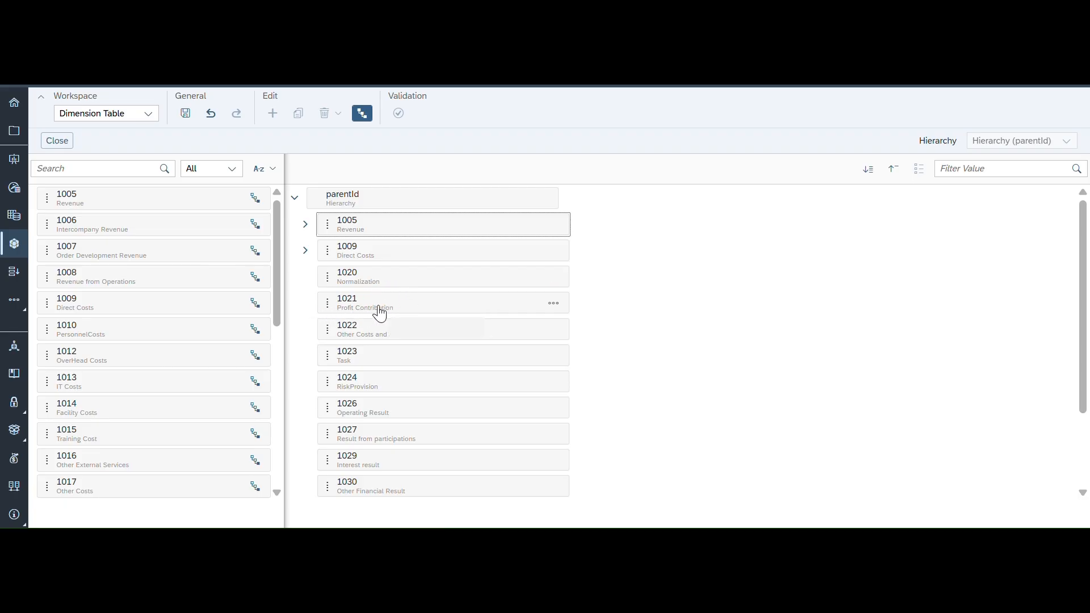
{"action": "left_click", "coordinate": [305, 251]}
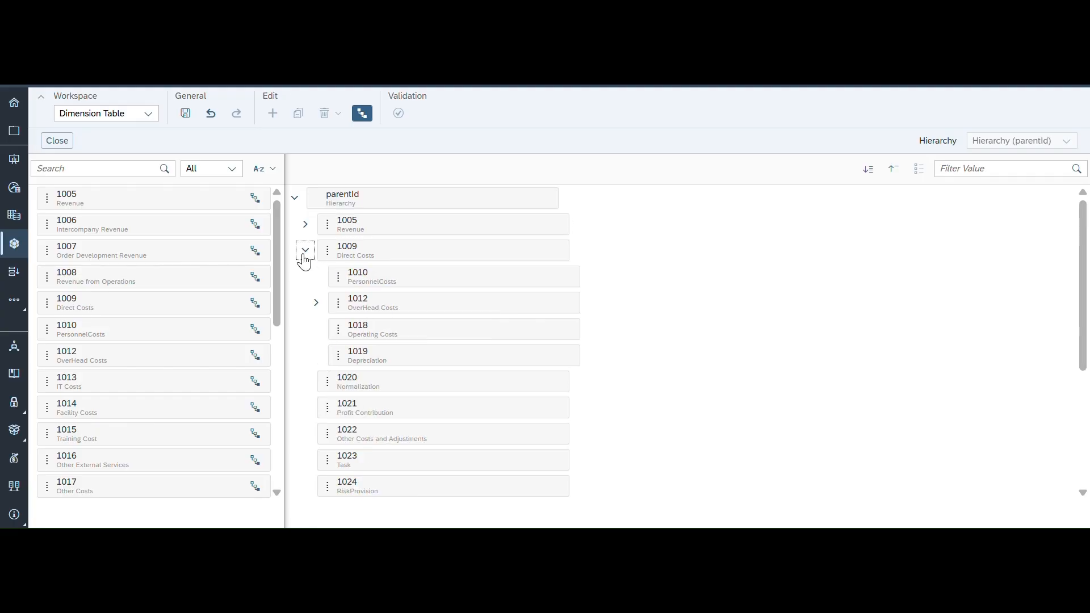
{"action": "left_click", "coordinate": [305, 252]}
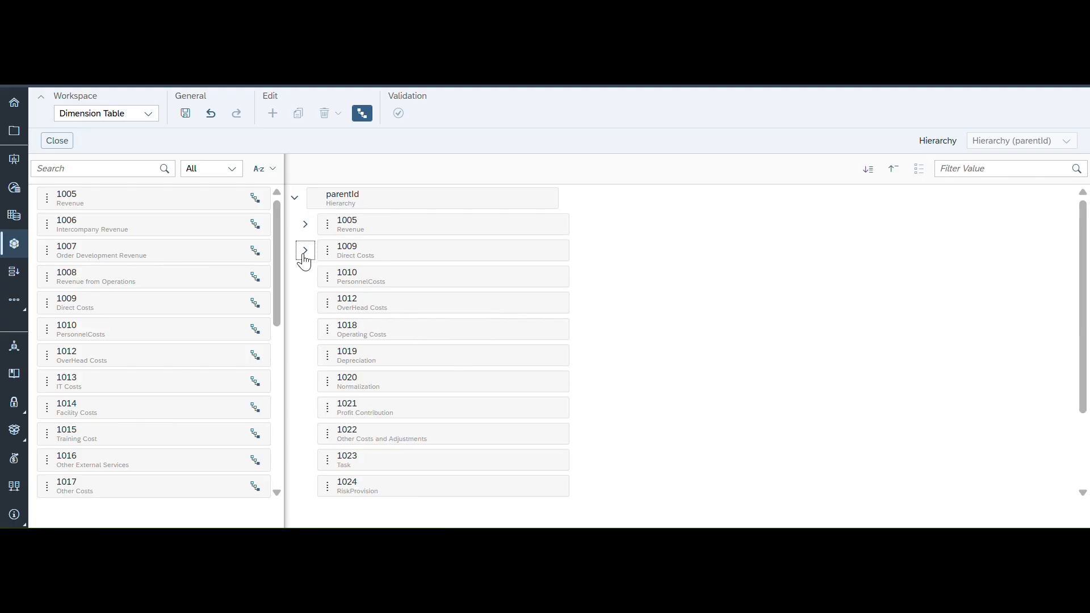
{"action": "left_click", "coordinate": [58, 140]}
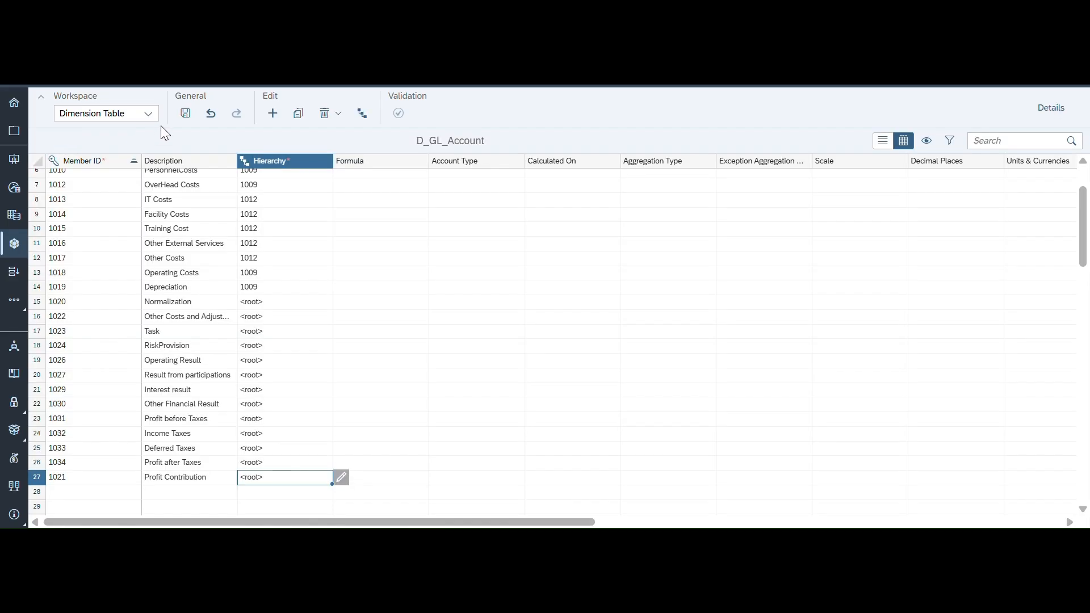
{"action": "left_click", "coordinate": [186, 114]}
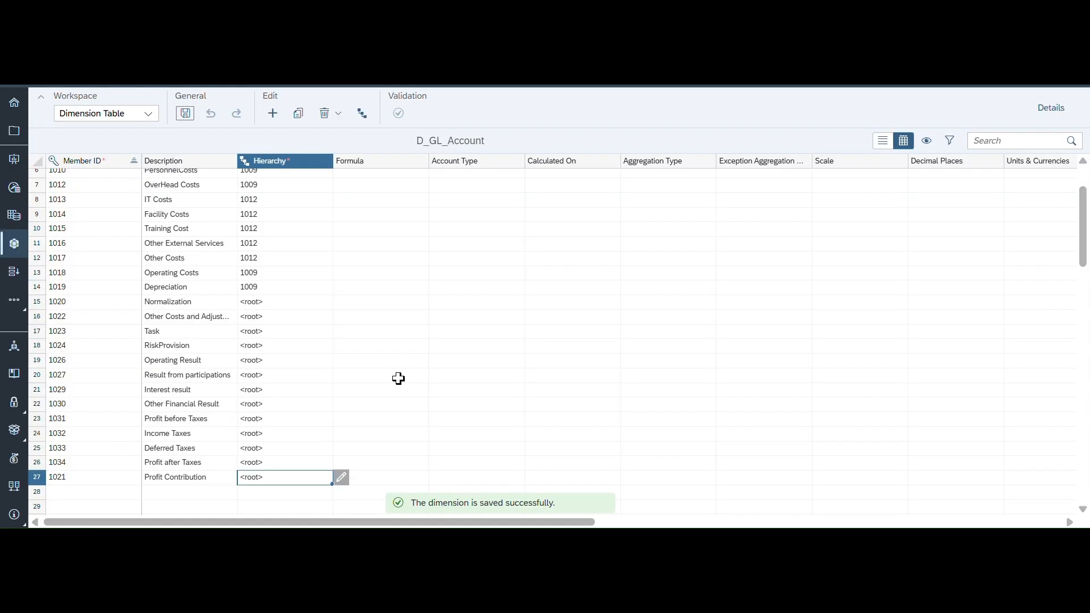
Step: Examine the child members of 1005 Revenue and 1009 Direct Costs in the account hierarchy, then return to the member table
{"action": "left_click", "coordinate": [368, 478]}
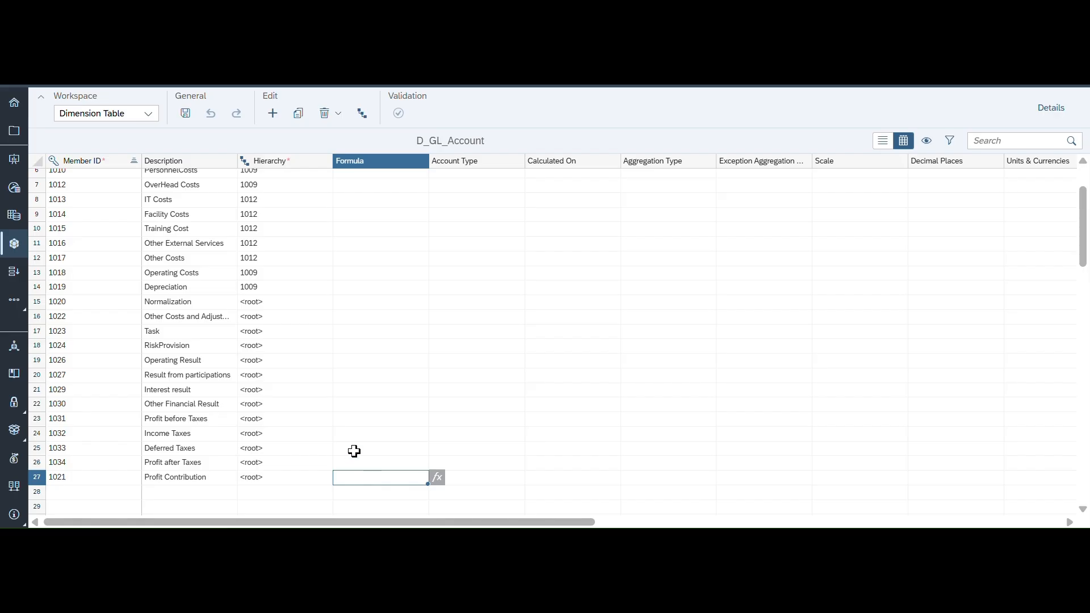
{"action": "left_click", "coordinate": [365, 114]}
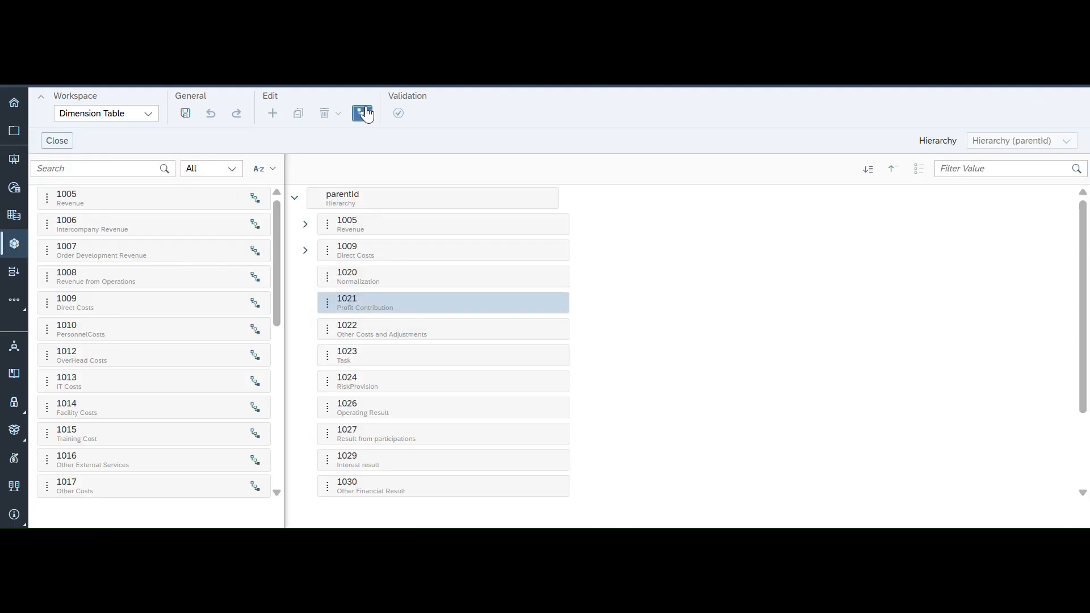
{"action": "left_click", "coordinate": [306, 225]}
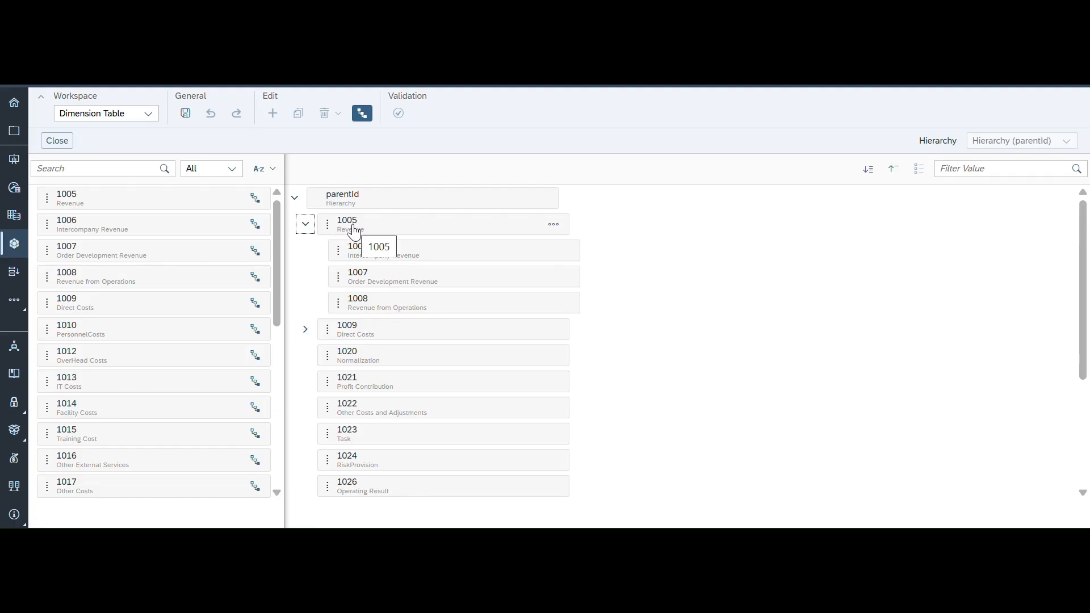
{"action": "left_click", "coordinate": [307, 335]}
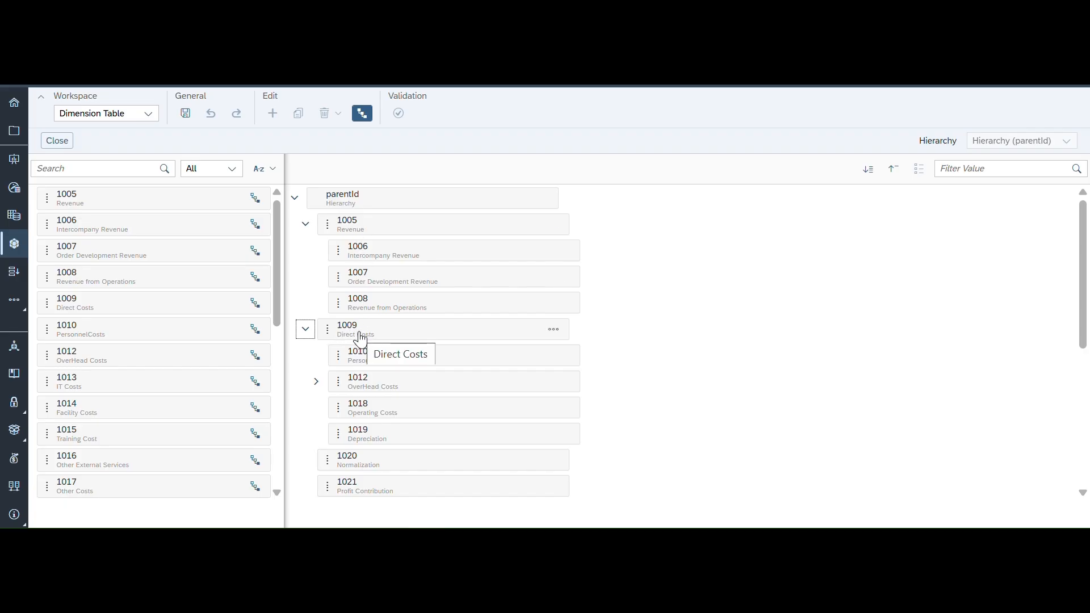
{"action": "left_click", "coordinate": [57, 142]}
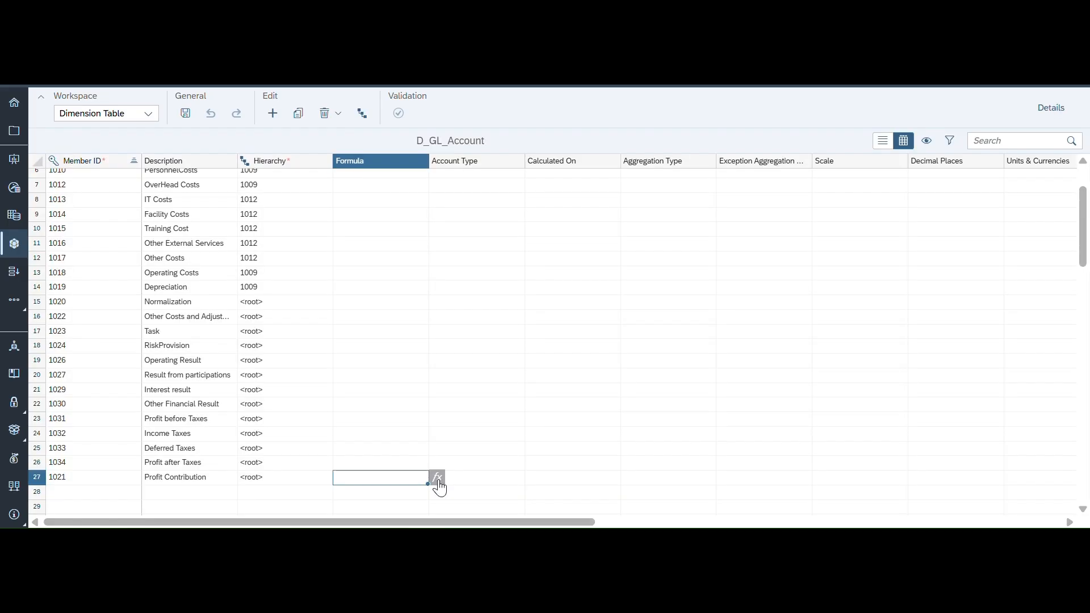
Step: Set the formula of member 1021 Profit Contribution to [1005] + [1009] and save the dimension
{"action": "left_click", "coordinate": [437, 479]}
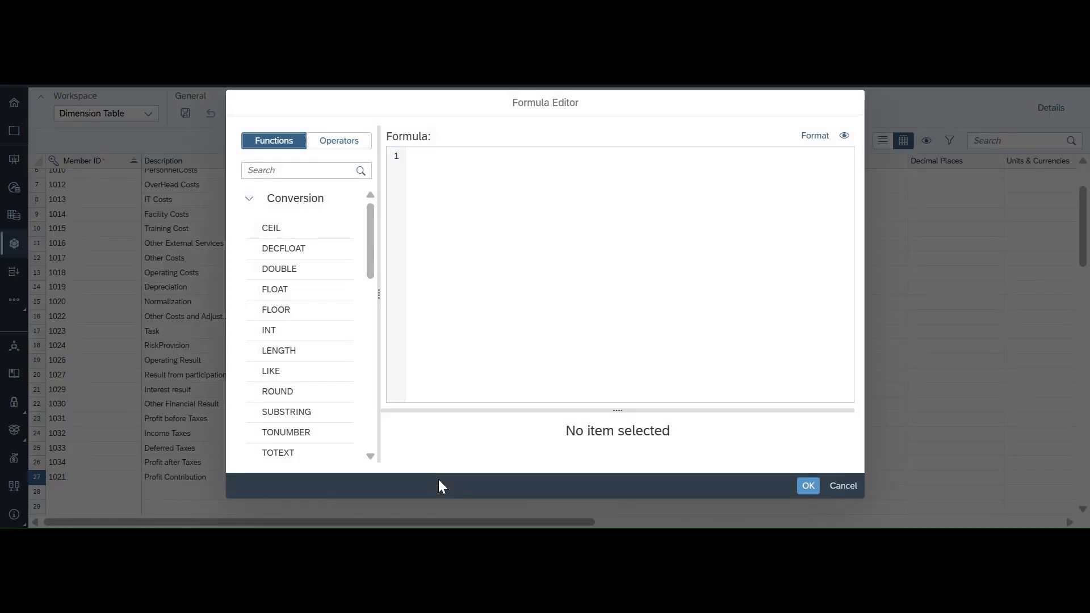
{"action": "left_click", "coordinate": [434, 162]}
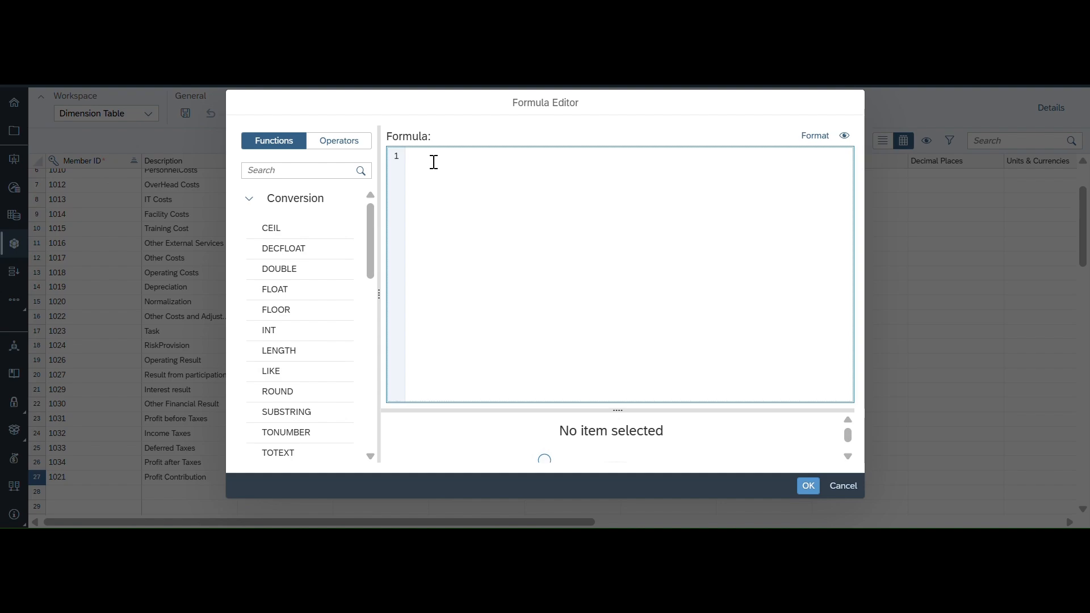
{"action": "type", "text": "1"}
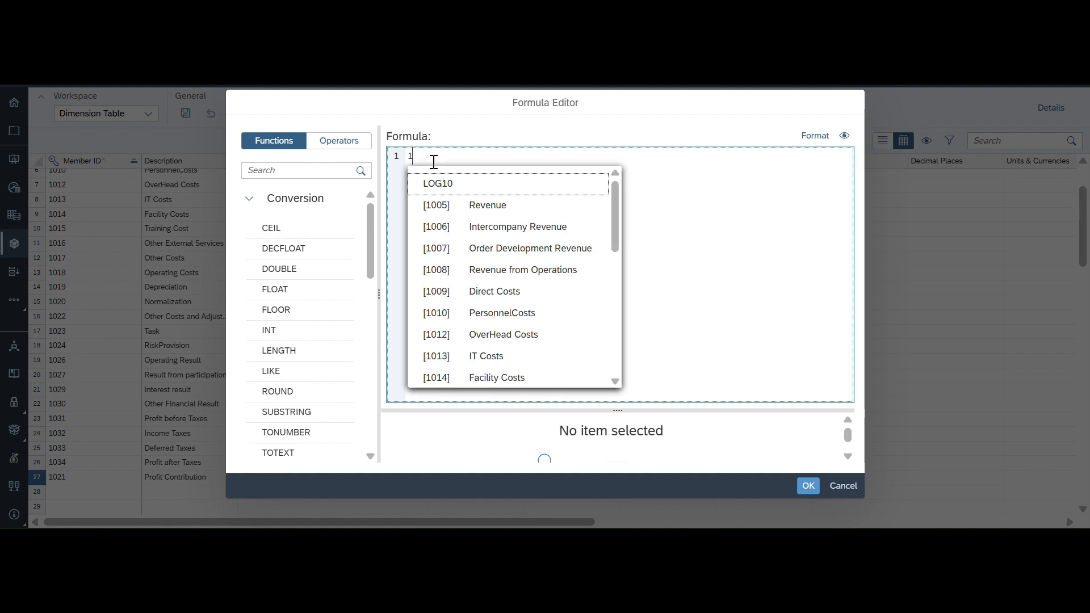
{"action": "left_click", "coordinate": [486, 209]}
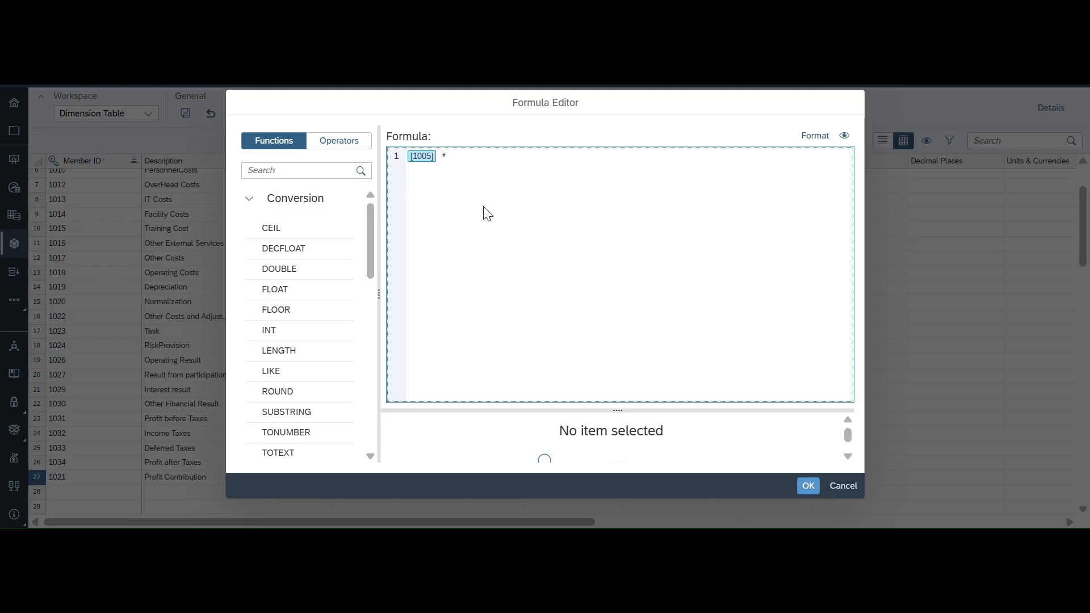
{"action": "type", "text": "+ "}
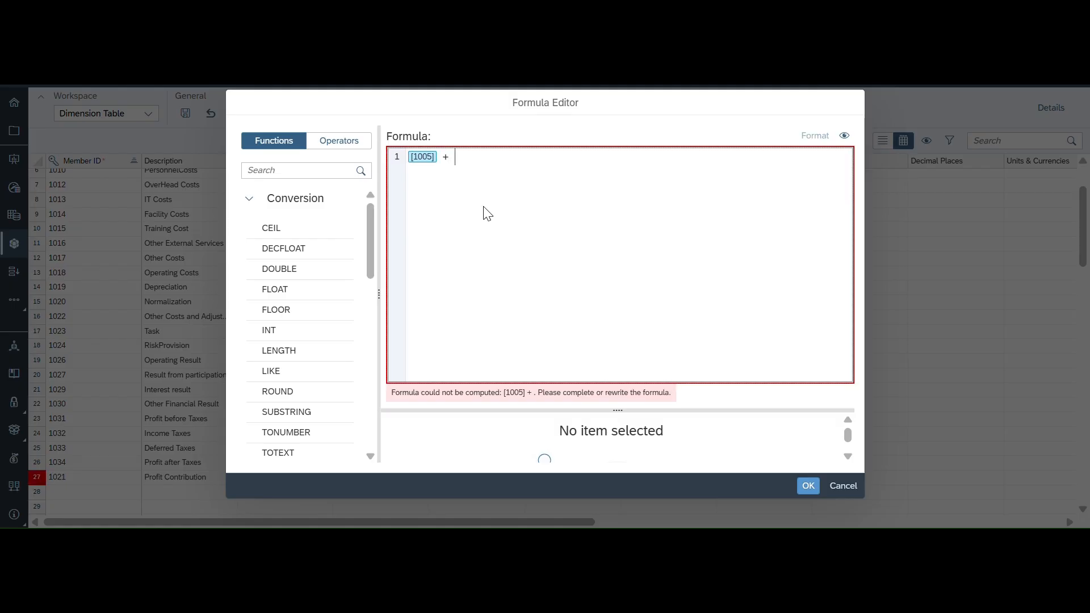
{"action": "type", "text": "co"}
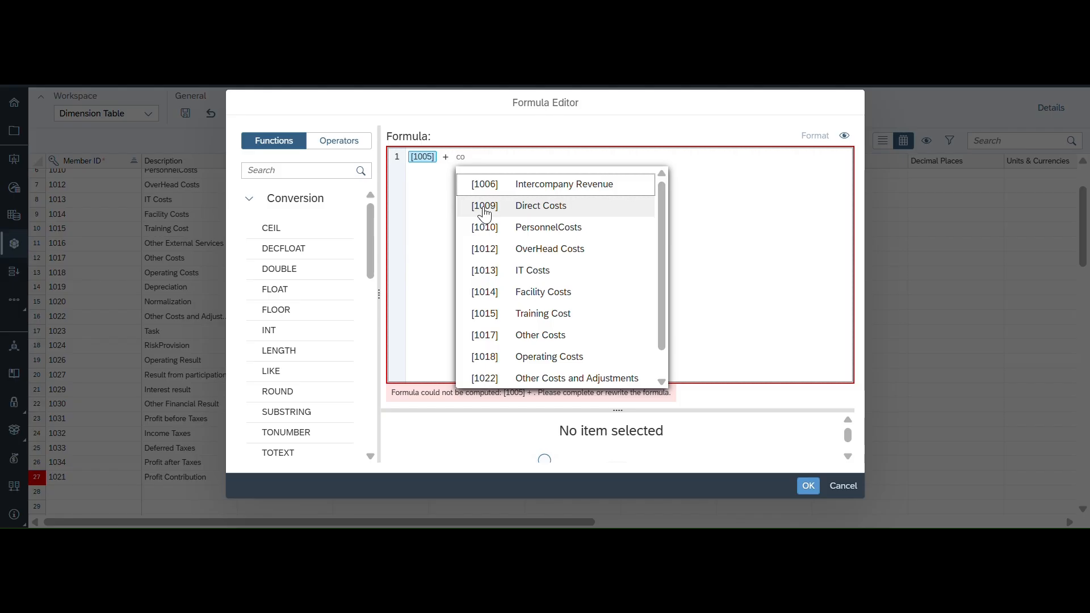
{"action": "left_click", "coordinate": [512, 208]}
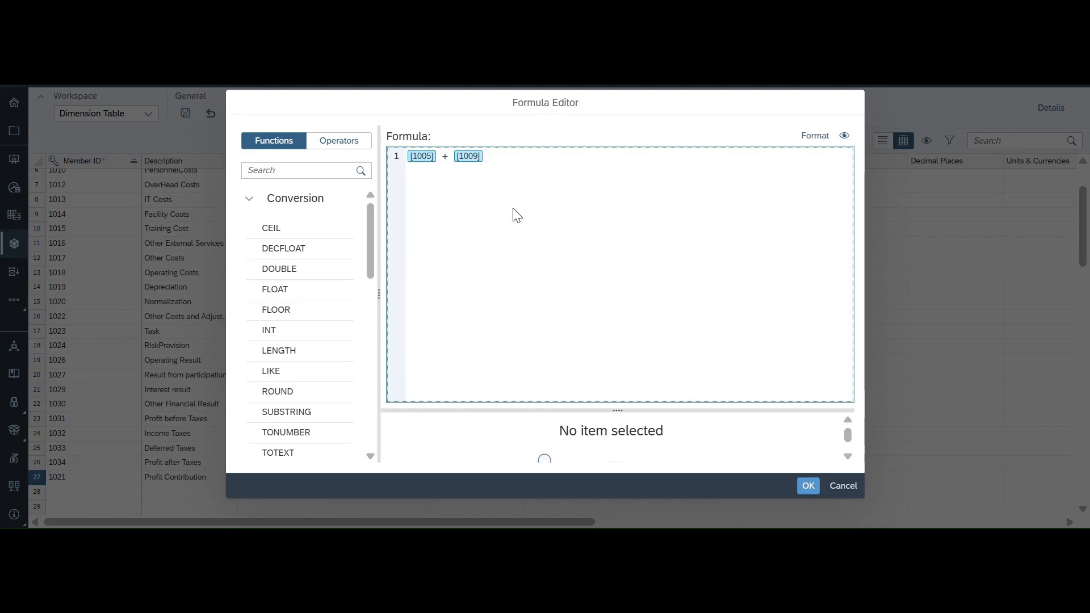
{"action": "left_click", "coordinate": [808, 486]}
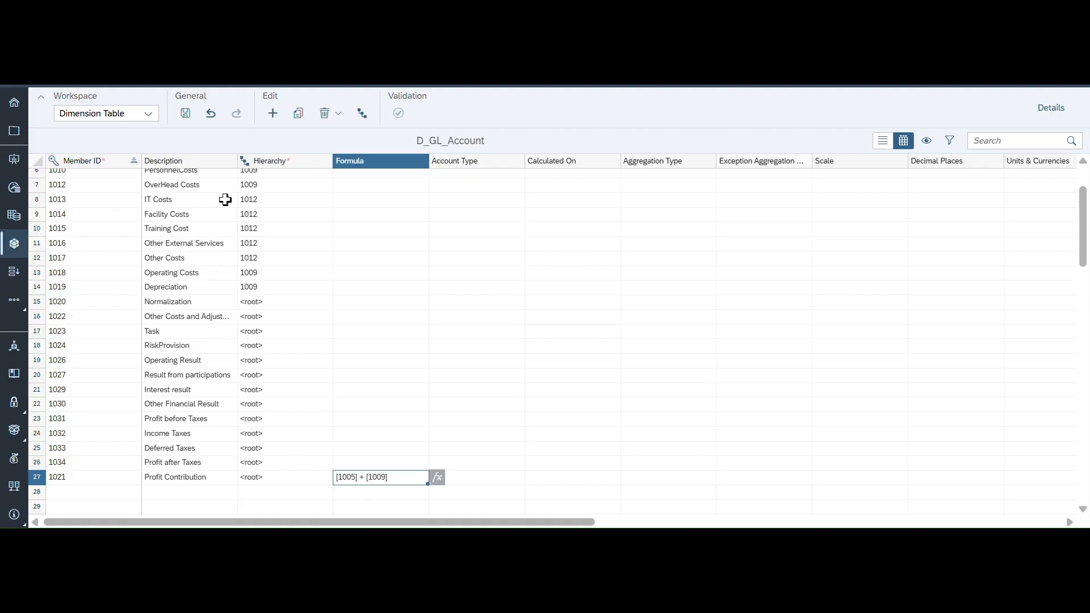
{"action": "left_click", "coordinate": [186, 113]}
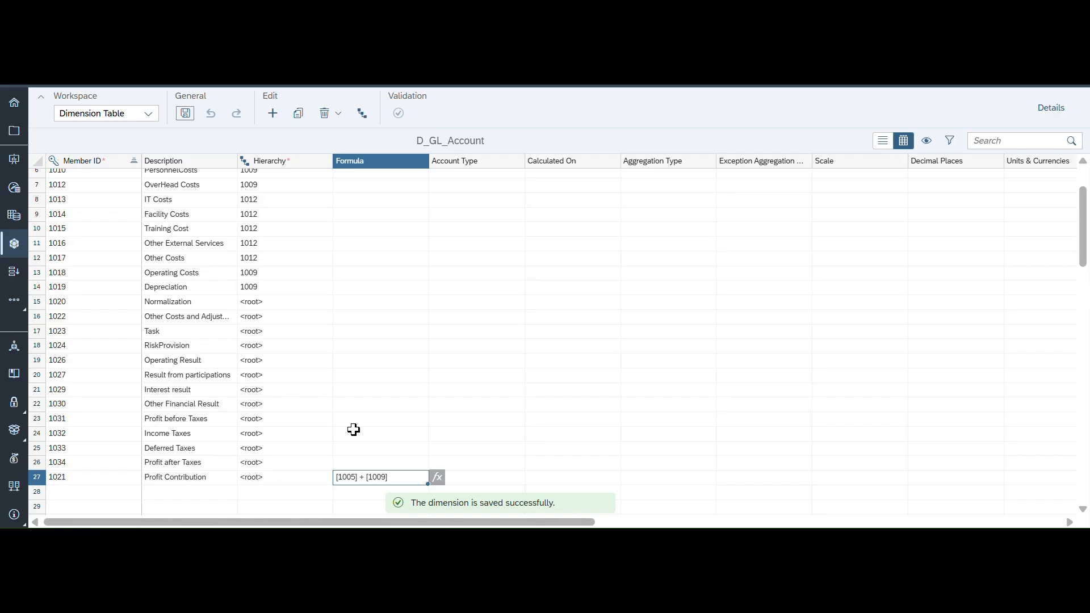
Step: Start the formula of member 1026 Operating Result with [1005] + [1009] + [1020]
{"action": "scroll", "coordinate": [353, 430], "scroll_direction": "up", "scroll_amount": 3}
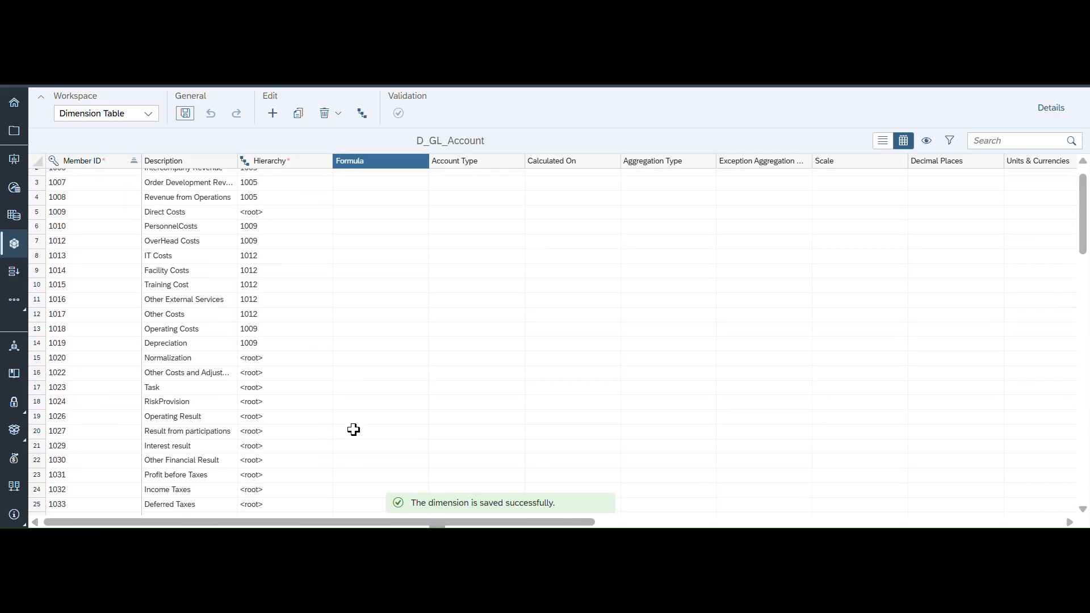
{"action": "scroll", "coordinate": [353, 429], "scroll_direction": "down", "scroll_amount": 2}
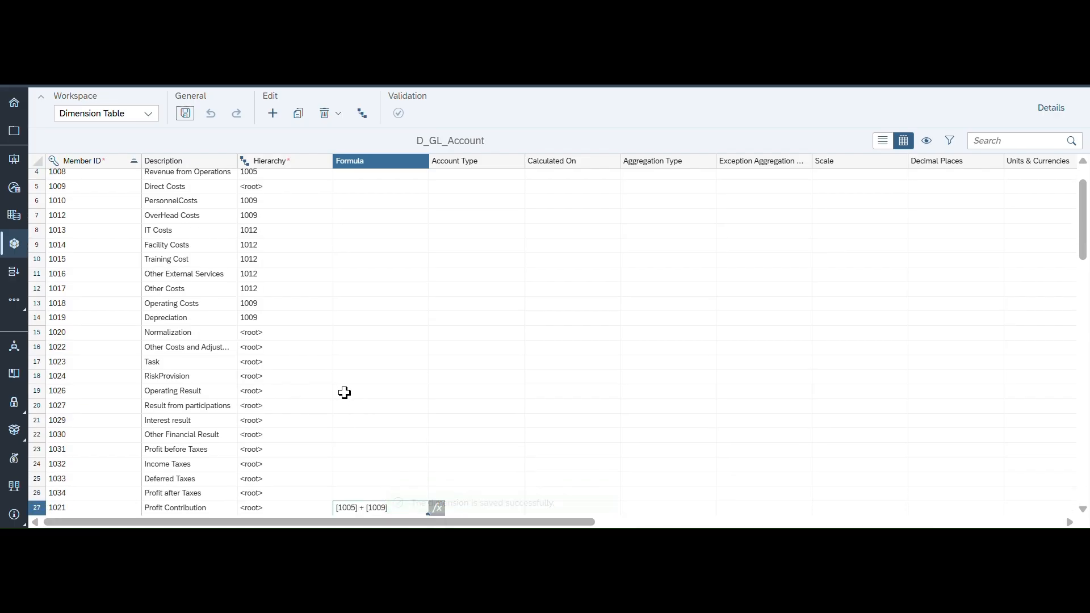
{"action": "left_click", "coordinate": [352, 392]}
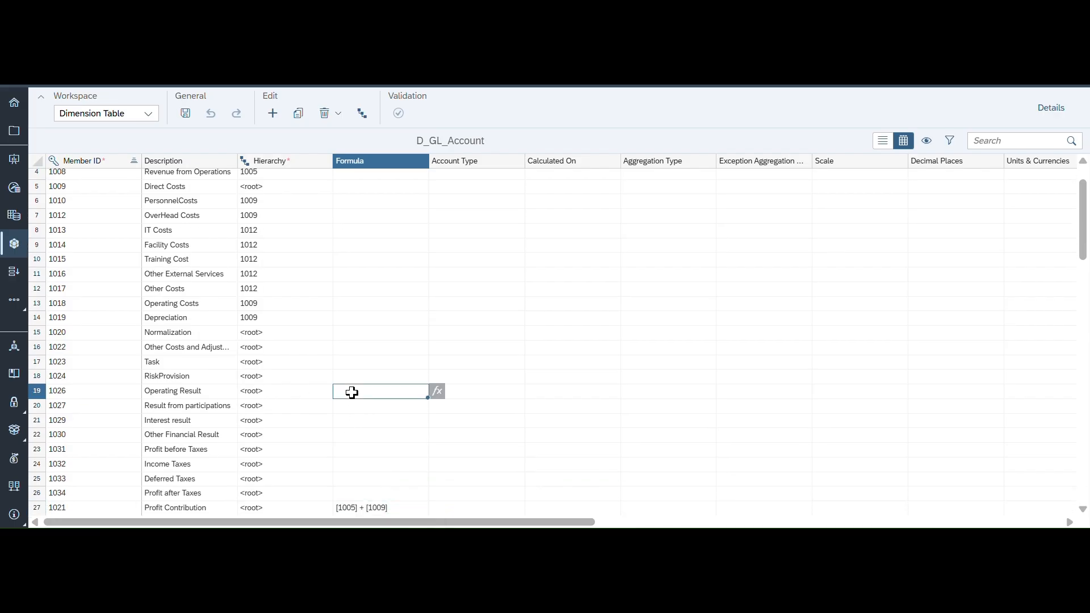
{"action": "left_click", "coordinate": [438, 391]}
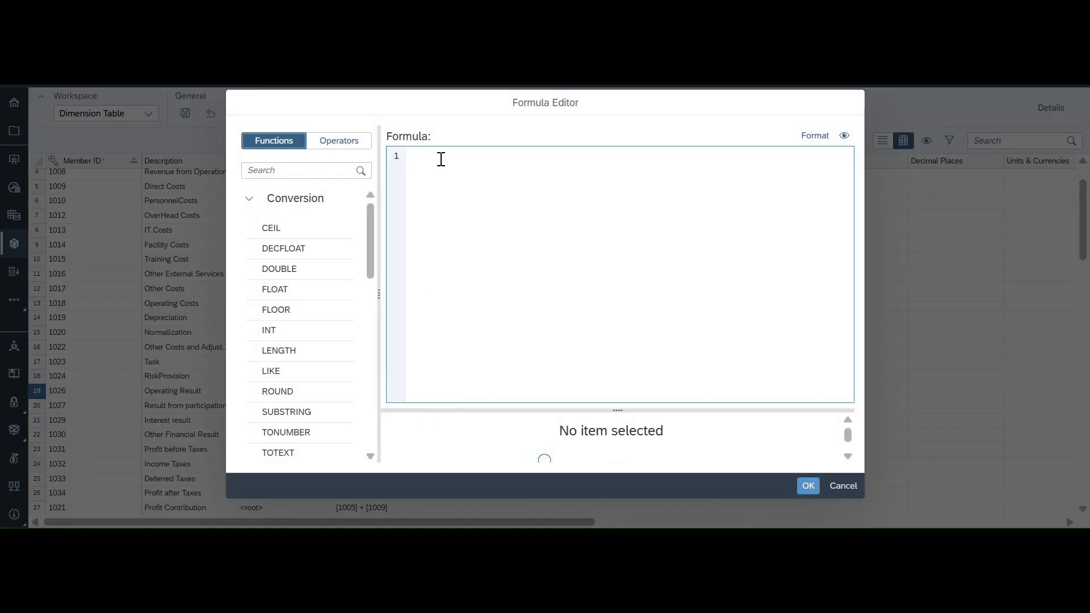
{"action": "type", "text": "reve"}
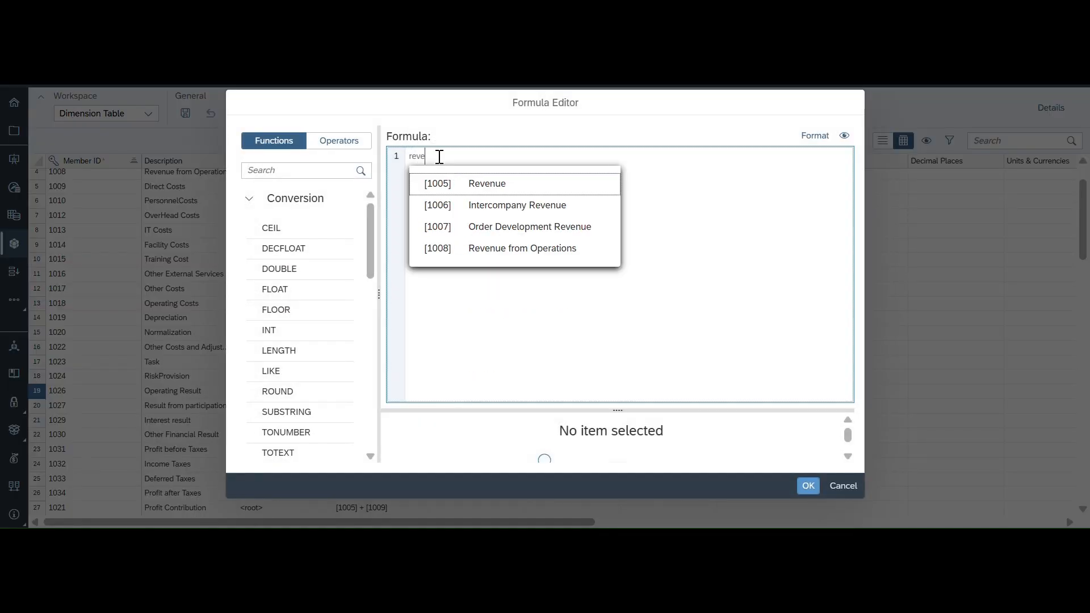
{"action": "left_click", "coordinate": [482, 185]}
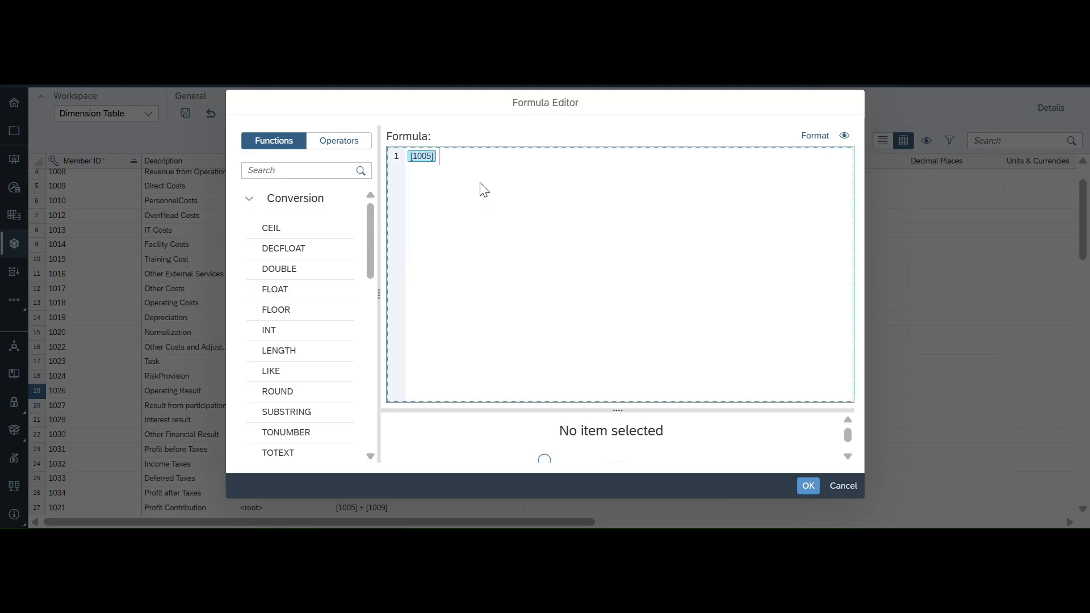
{"action": "type", "text": "+ Costs"}
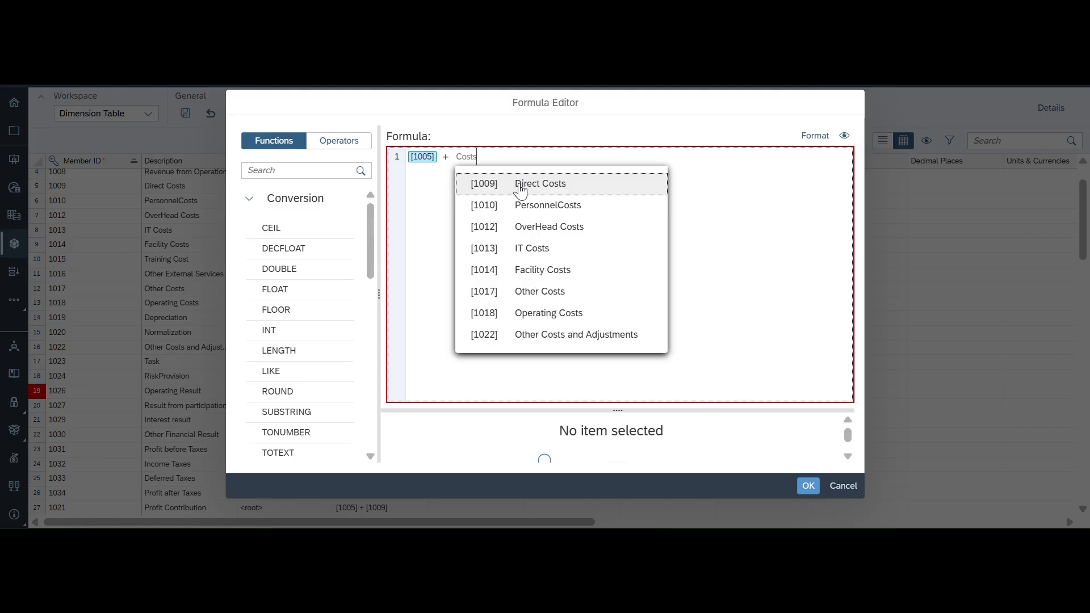
{"action": "left_click", "coordinate": [521, 189]}
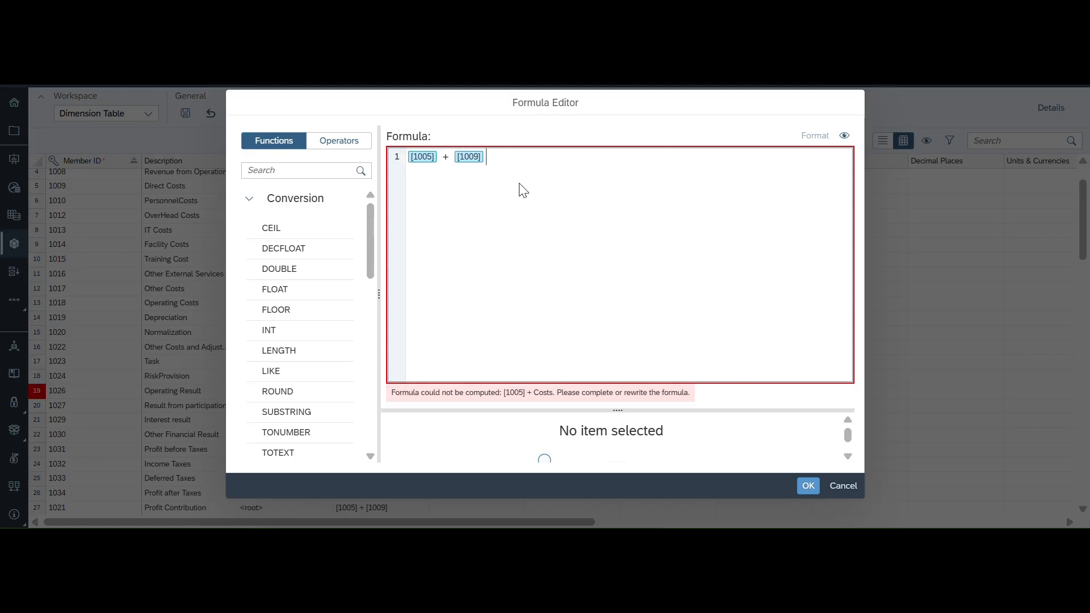
{"action": "type", "text": "+"}
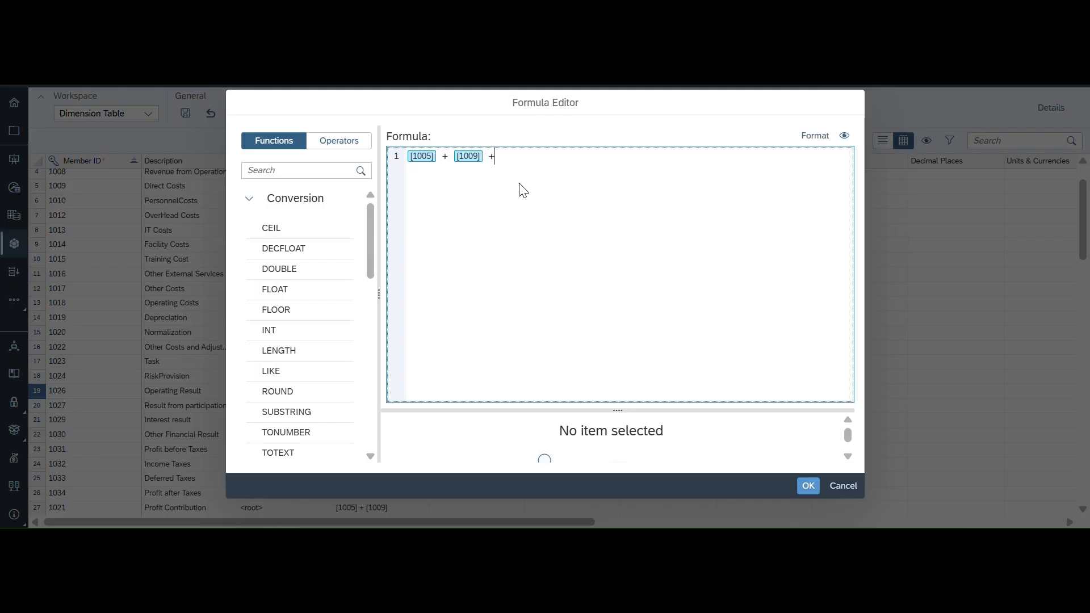
{"action": "type", "text": " No"}
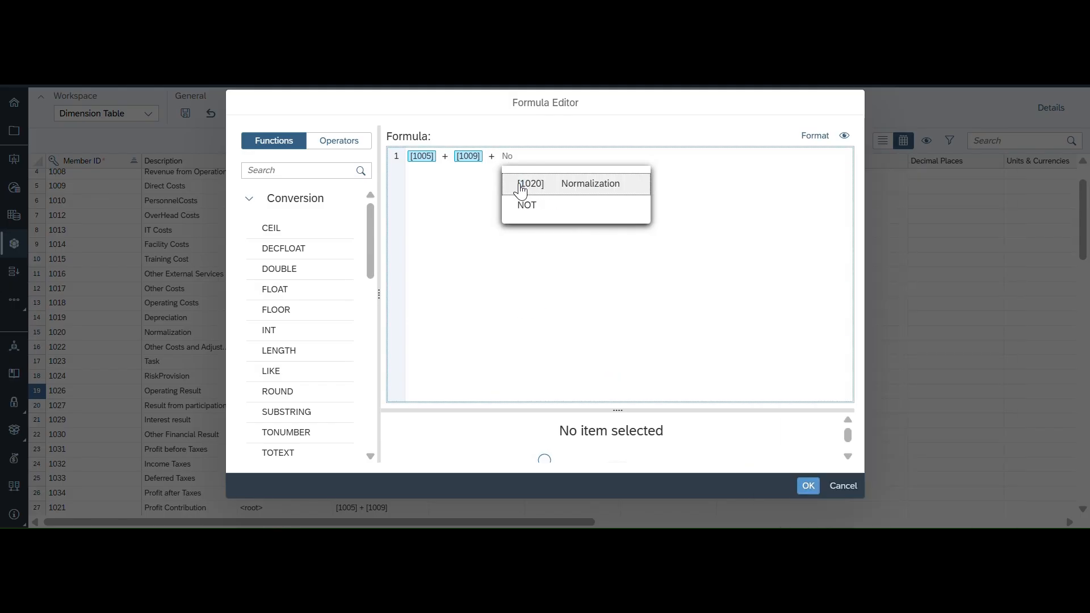
{"action": "left_click", "coordinate": [548, 183]}
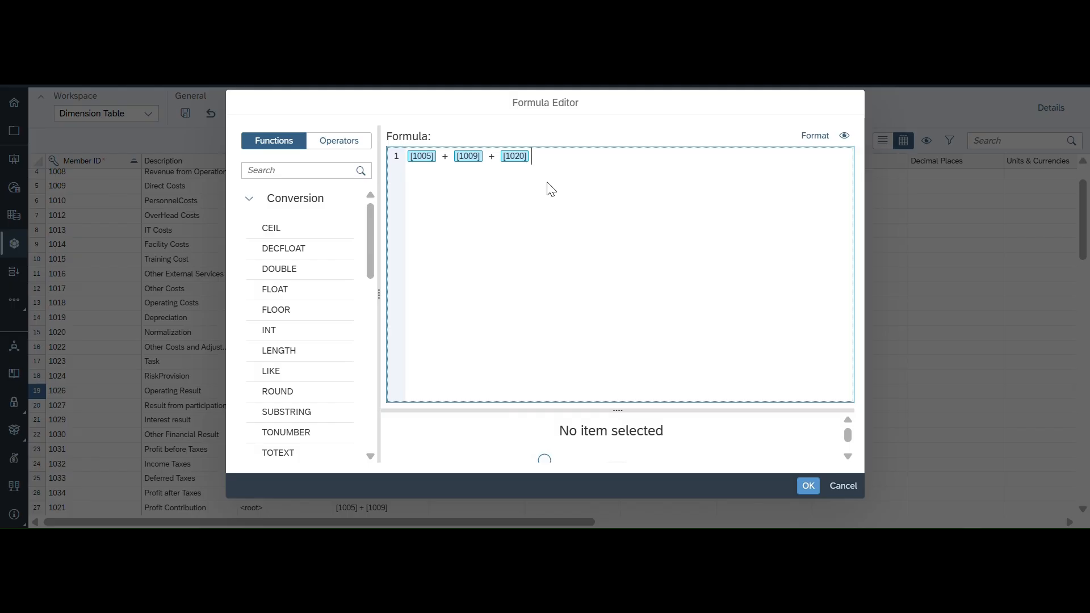
Step: Extend the Operating Result formula with + [1022] + [1023] + [1024], check its member references and accept it
{"action": "type", "text": "+ "}
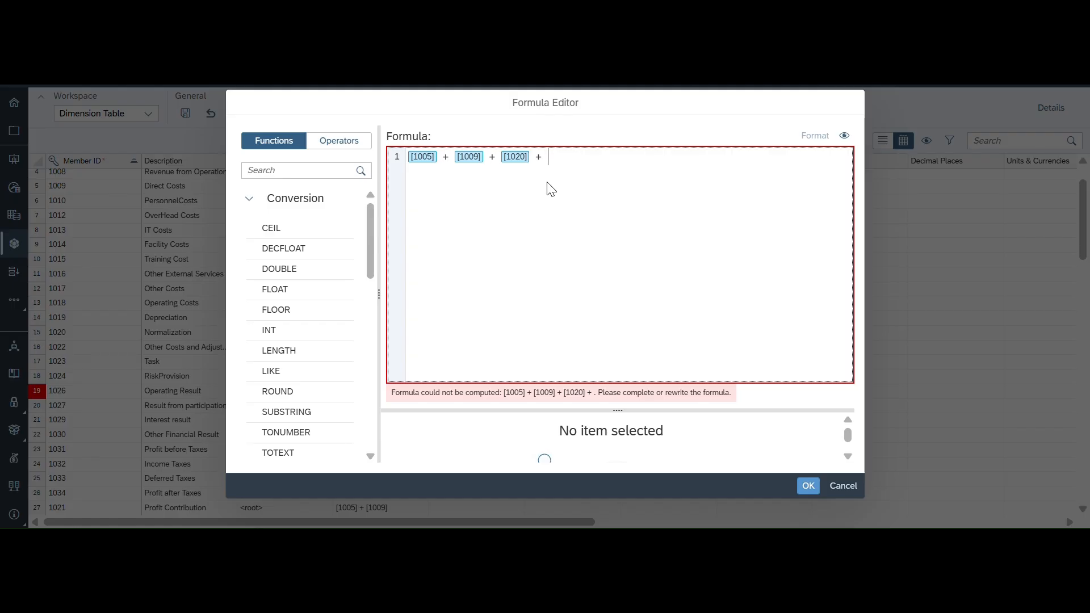
{"action": "type", "text": "other"}
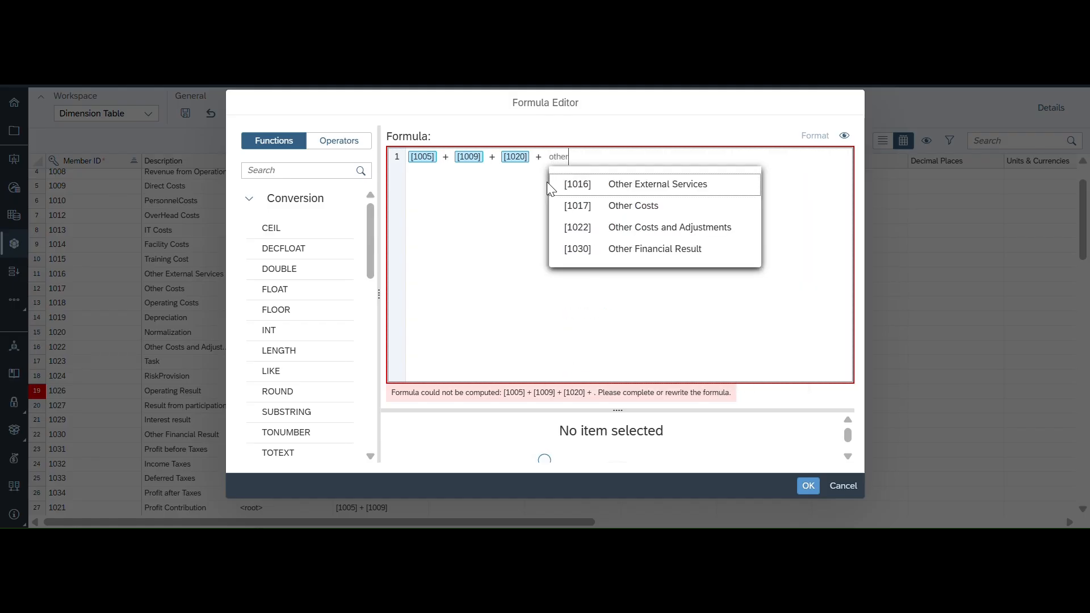
{"action": "left_click", "coordinate": [623, 227]}
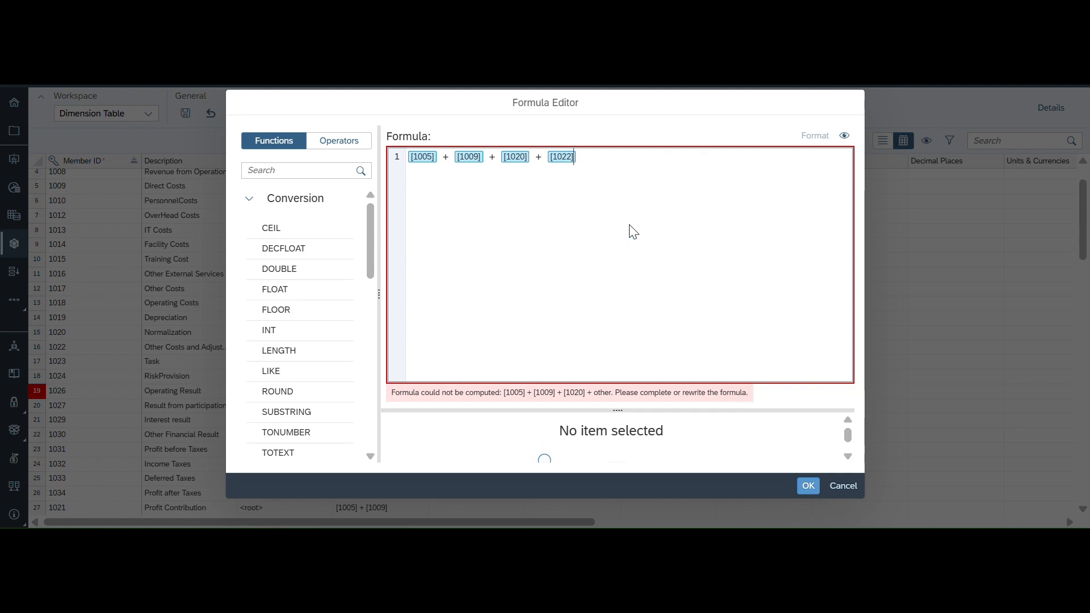
{"action": "type", "text": "#"}
{"action": "key", "text": "BackSpace"}
{"action": "type", "text": "+ Task"}
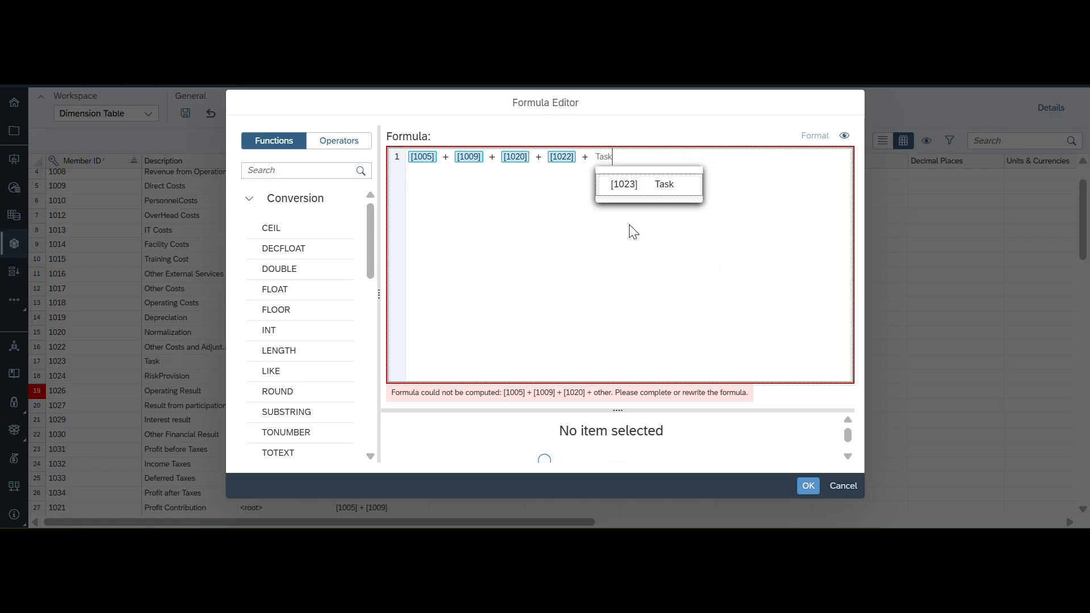
{"action": "left_click", "coordinate": [648, 190]}
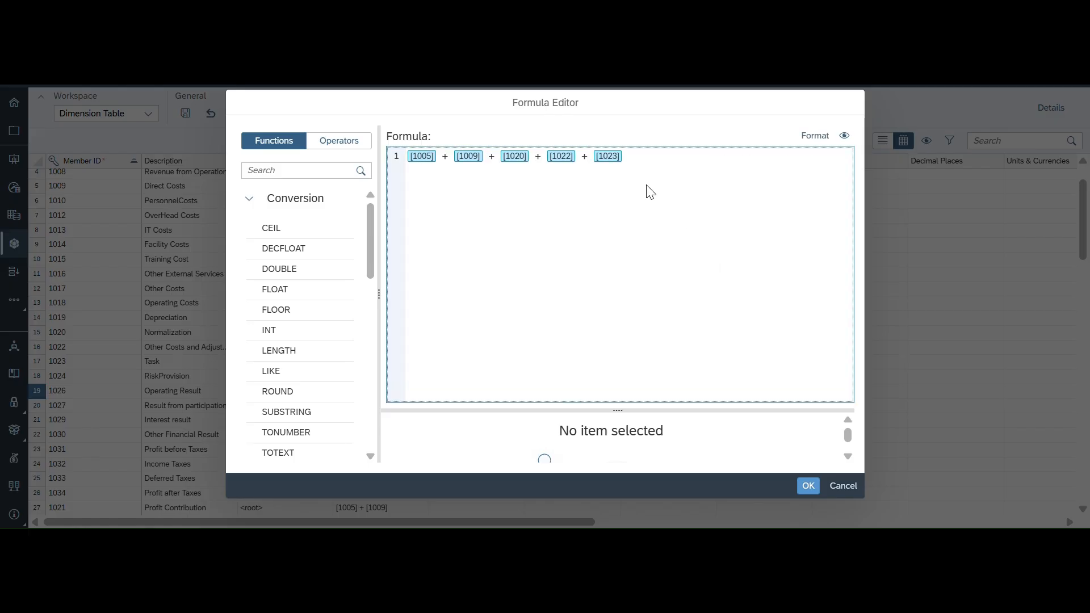
{"action": "type", "text": "+ Risk"}
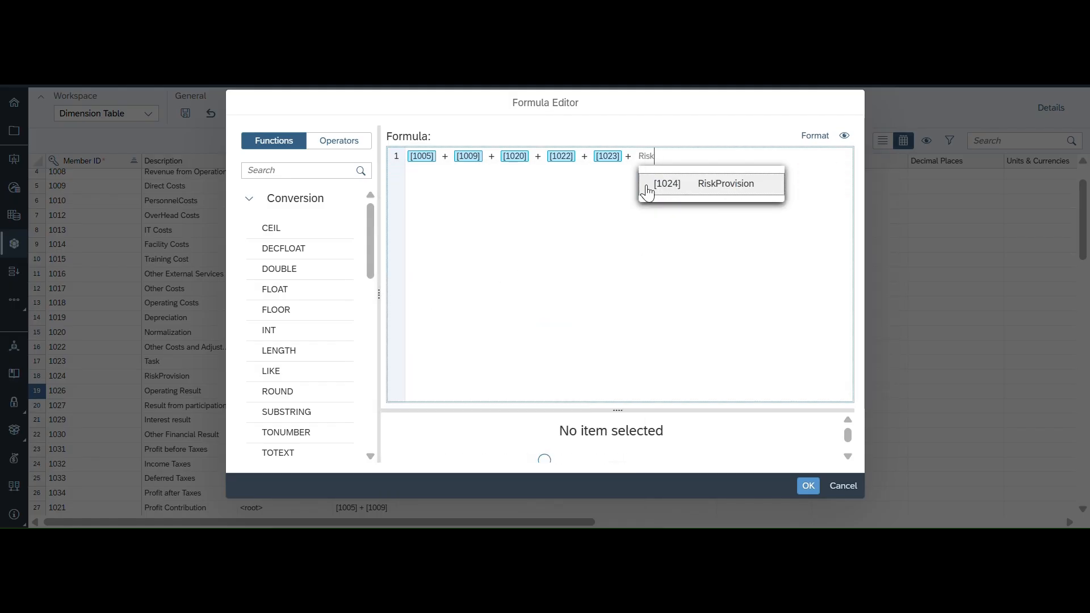
{"action": "left_click", "coordinate": [676, 190]}
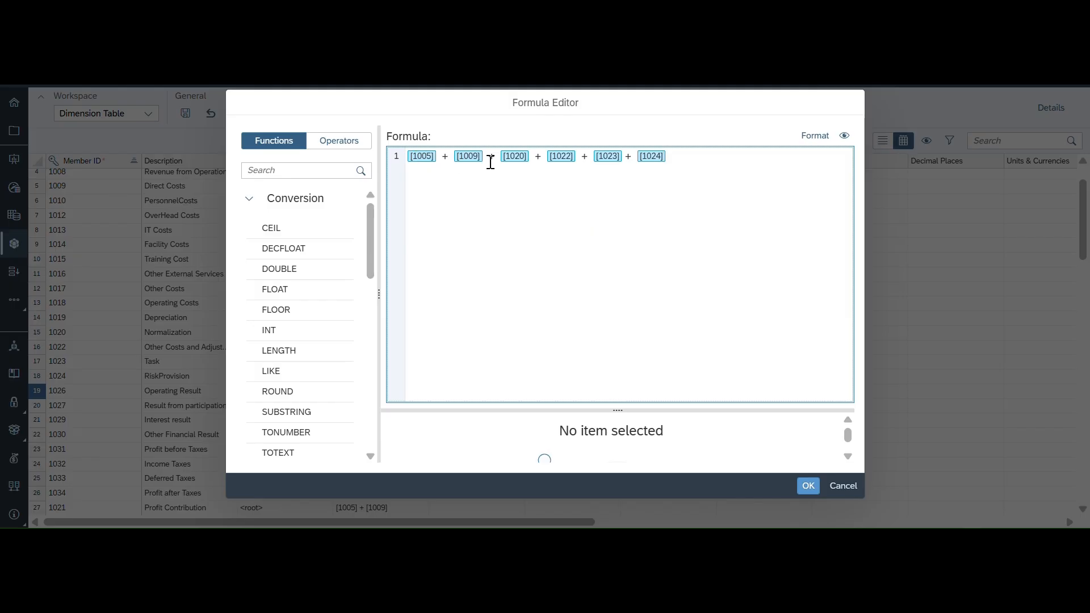
{"action": "mouse_move", "coordinate": [470, 160]}
{"action": "mouse_move", "coordinate": [517, 160]}
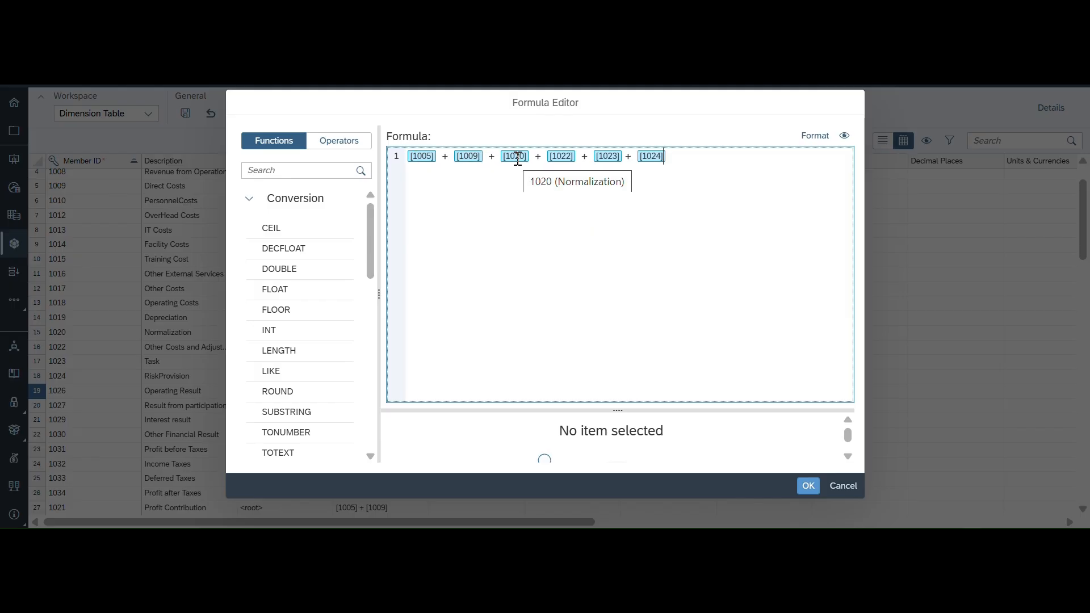
{"action": "mouse_move", "coordinate": [562, 160]}
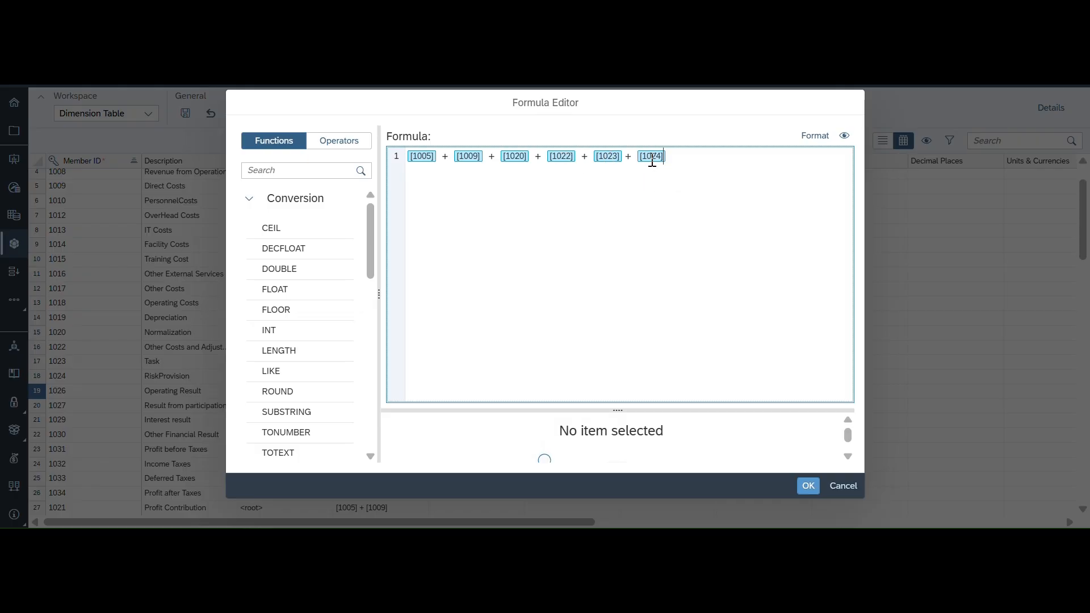
{"action": "mouse_move", "coordinate": [654, 161]}
{"action": "left_click", "coordinate": [807, 486]}
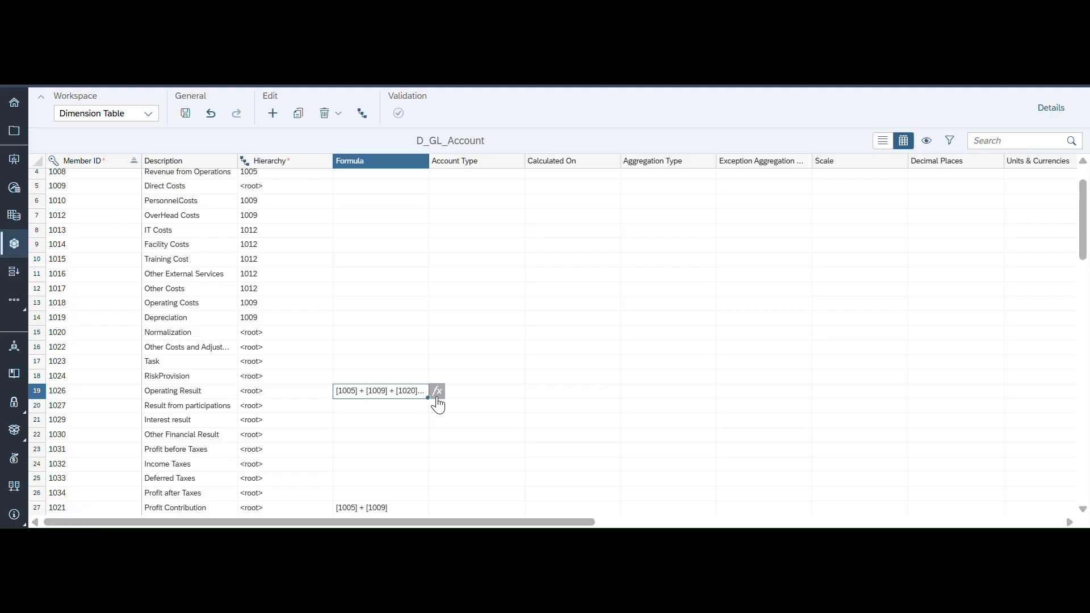
Step: Save the dimension with the Operating Result formula
{"action": "scroll", "coordinate": [437, 404], "scroll_direction": "down", "scroll_amount": 1}
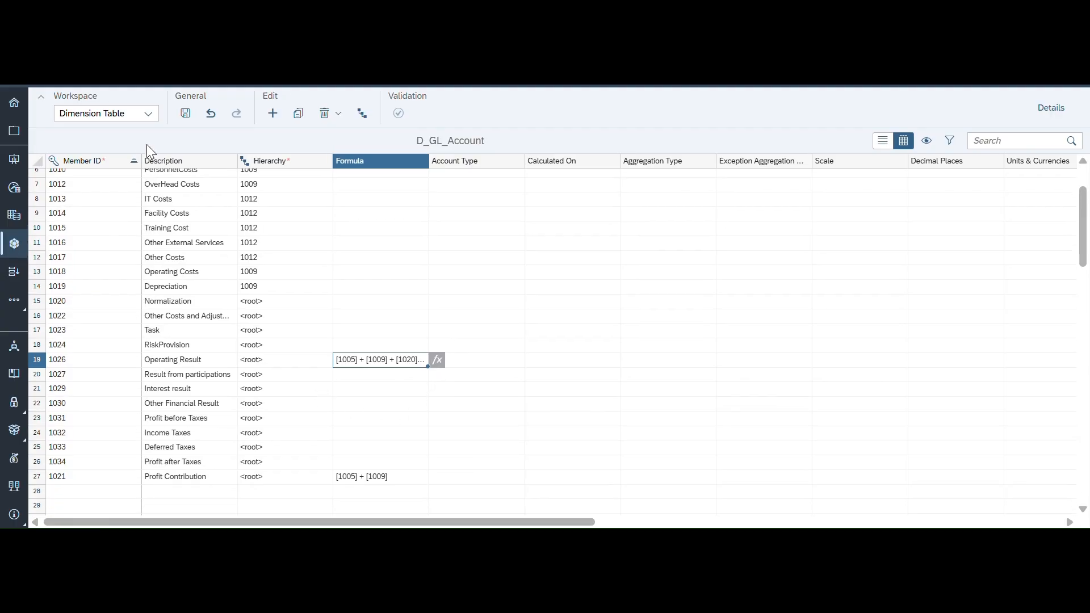
{"action": "left_click", "coordinate": [186, 114]}
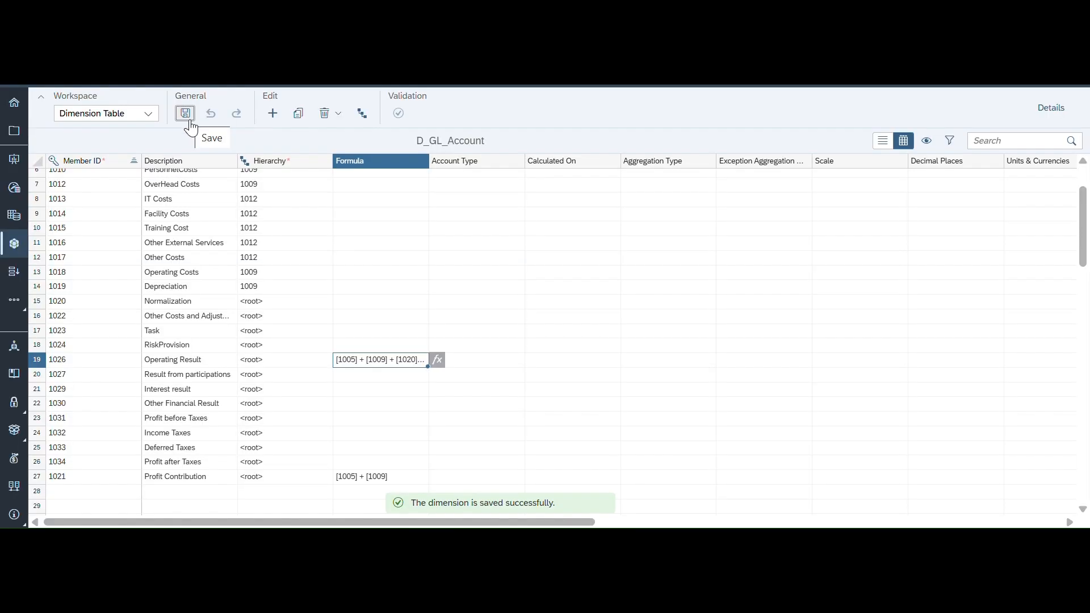
Step: Start the formula of member 1031 Profit before Taxes with [1026] + [1029]
{"action": "left_click", "coordinate": [208, 419]}
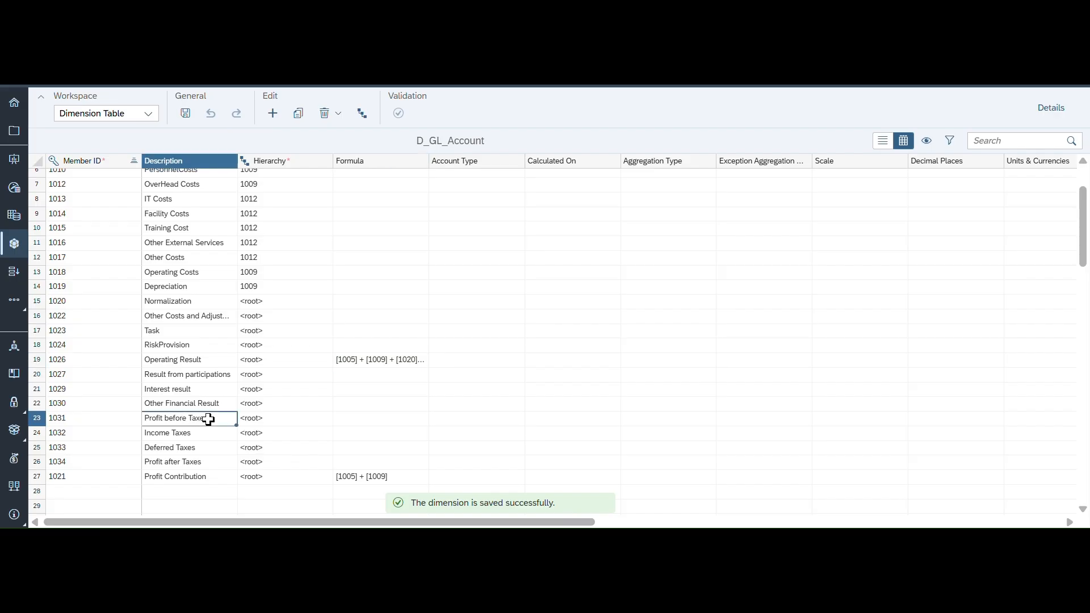
{"action": "left_click", "coordinate": [366, 420]}
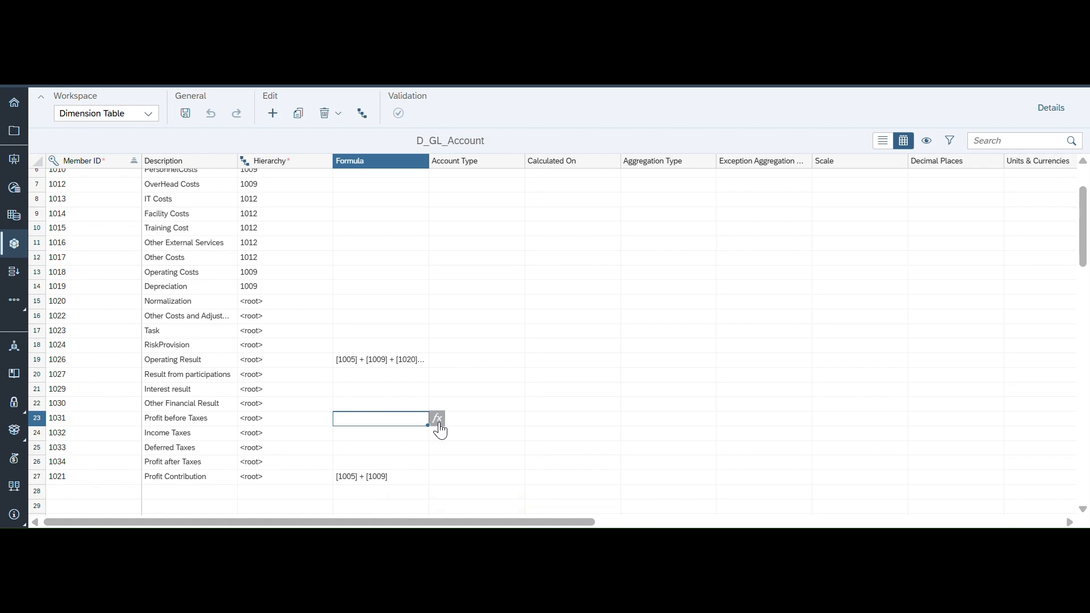
{"action": "left_click", "coordinate": [438, 420]}
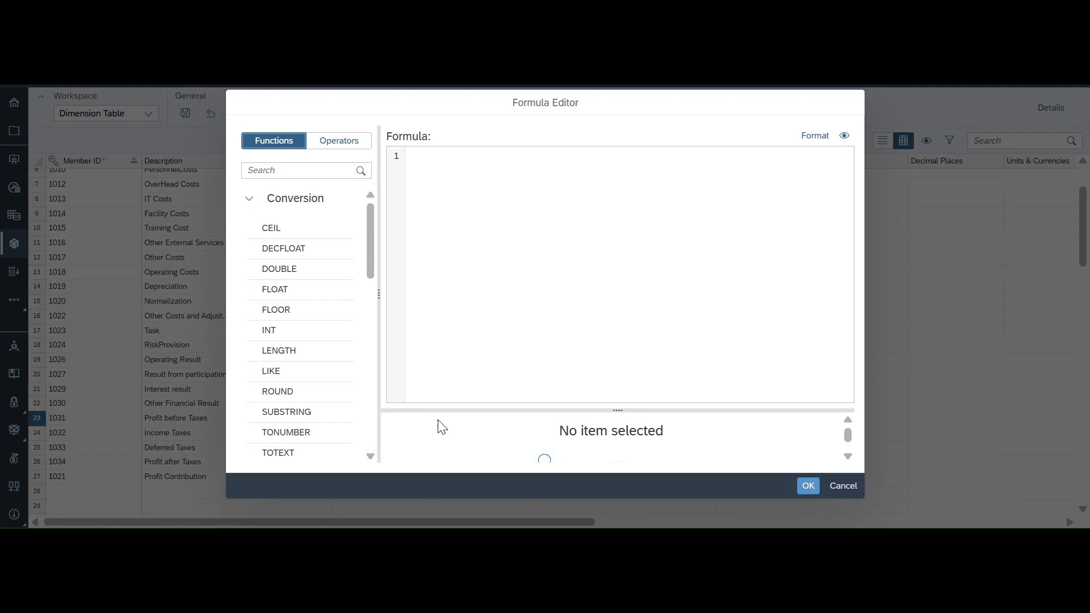
{"action": "left_click", "coordinate": [440, 162]}
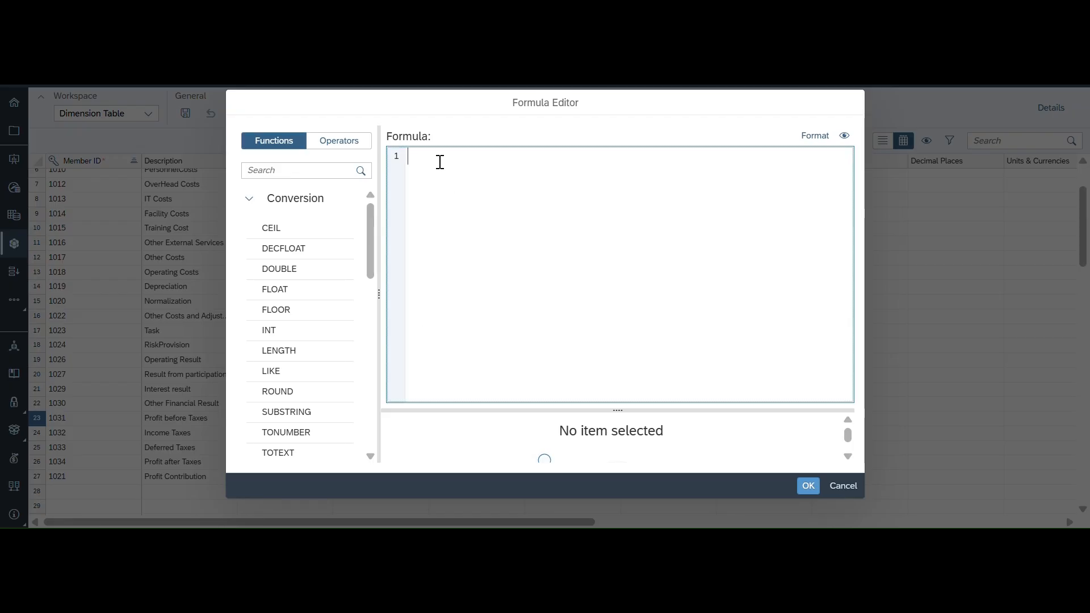
{"action": "type", "text": "oper"}
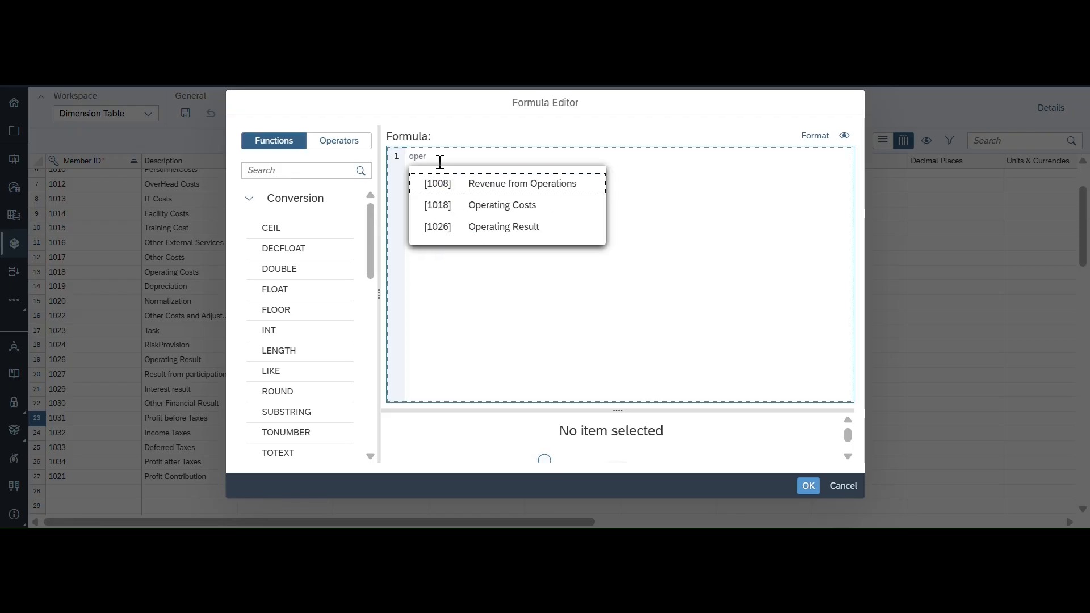
{"action": "left_click", "coordinate": [508, 232]}
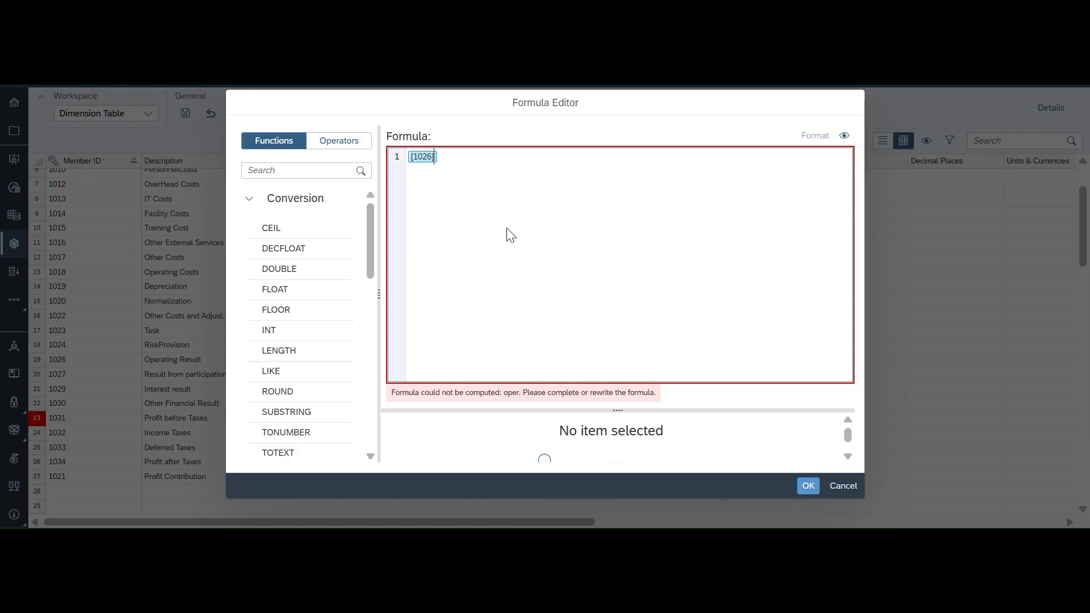
{"action": "type", "text": "+"}
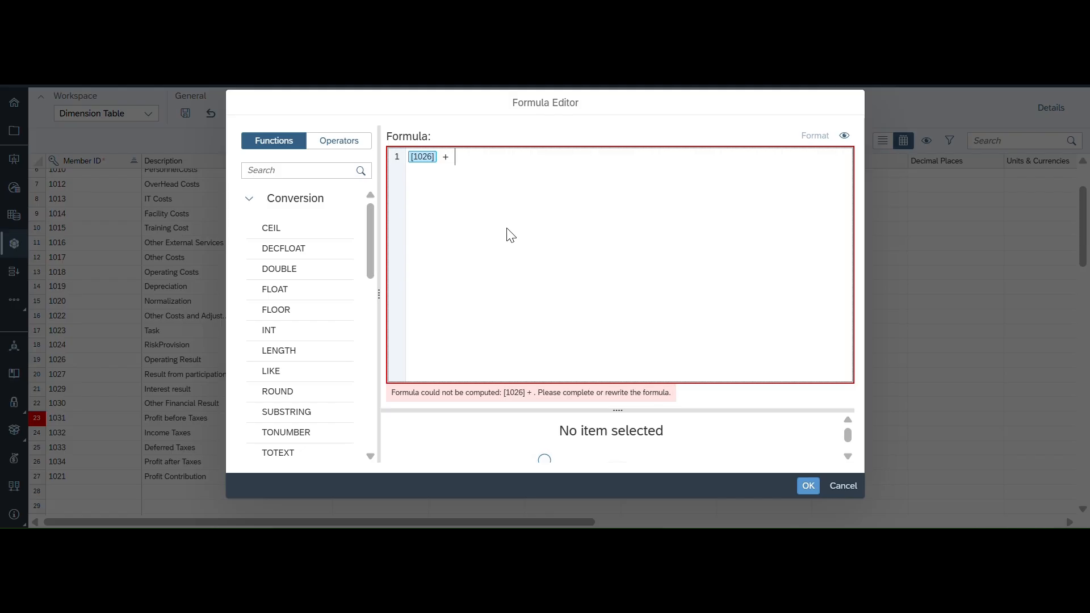
{"action": "type", "text": " in"}
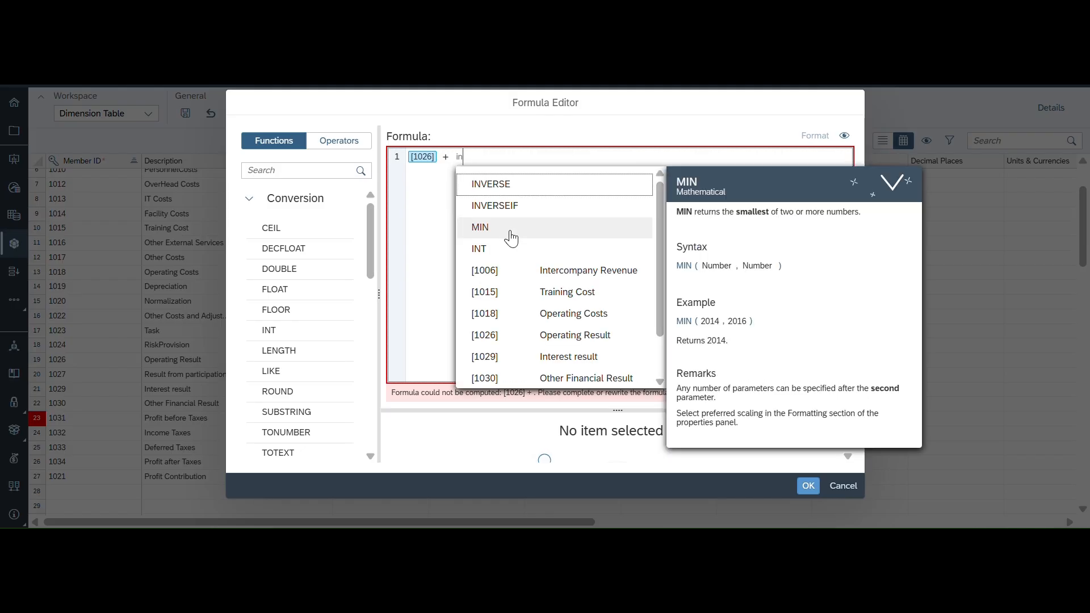
{"action": "left_click", "coordinate": [564, 370]}
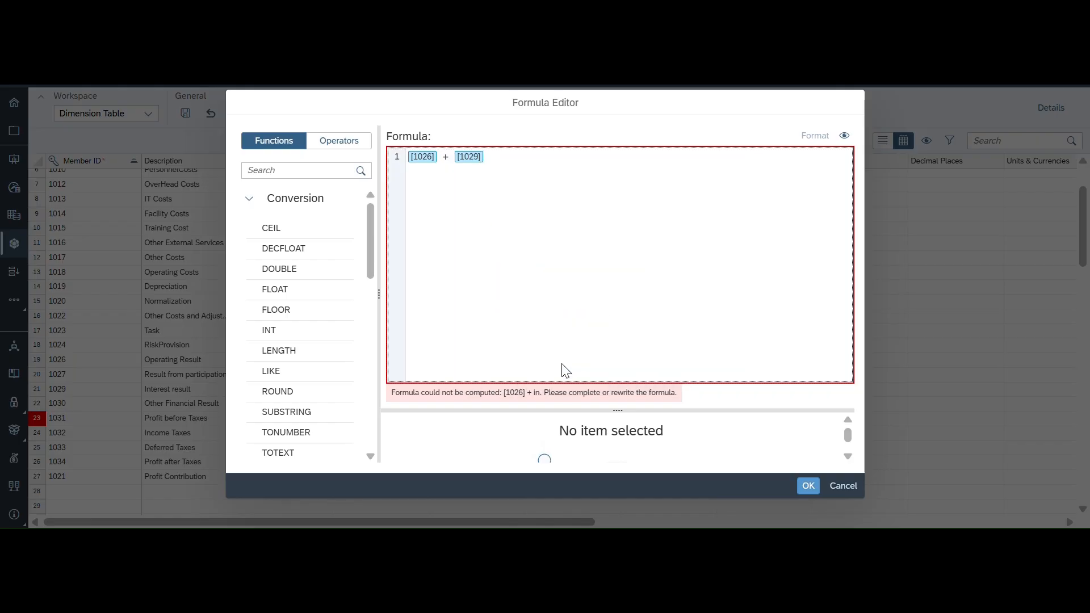
Step: Extend the Profit before Taxes formula with + [1030] + [1027], accept it and save the dimension
{"action": "type", "text": "+ other"}
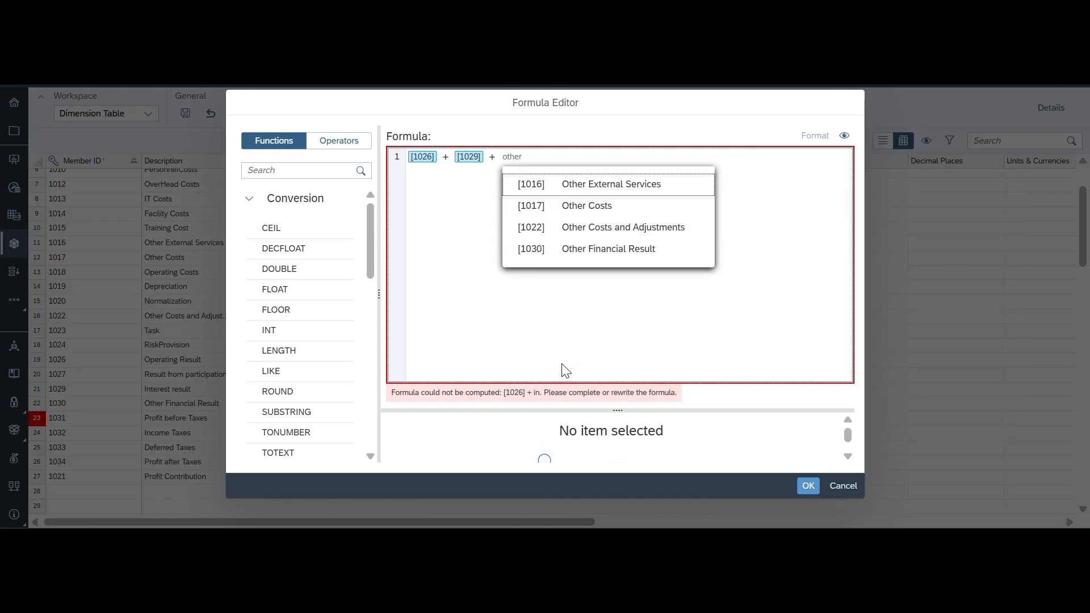
{"action": "left_click", "coordinate": [593, 249]}
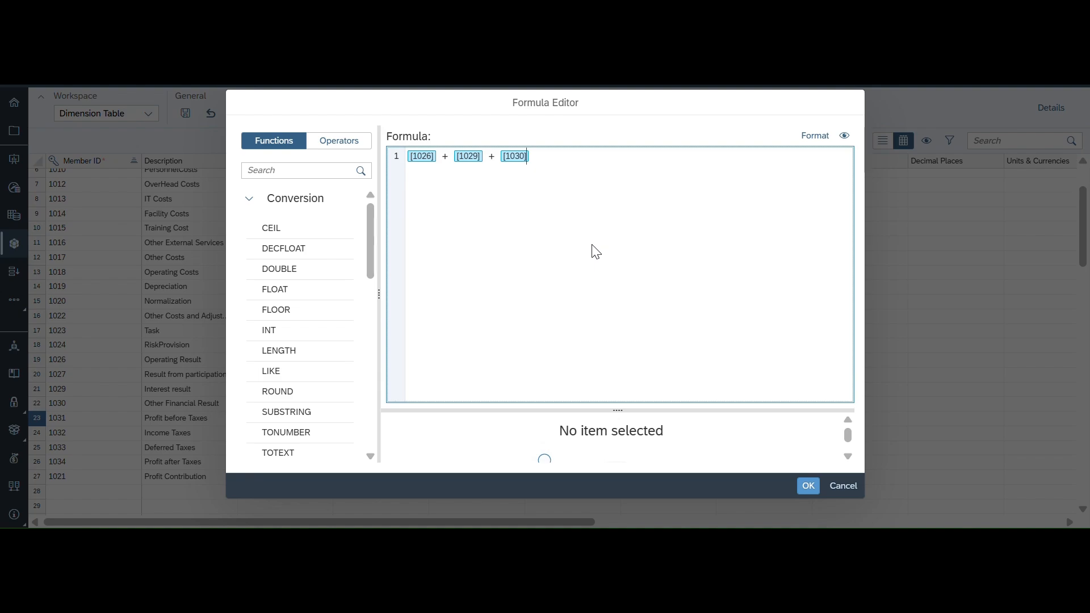
{"action": "type", "text": "+re"}
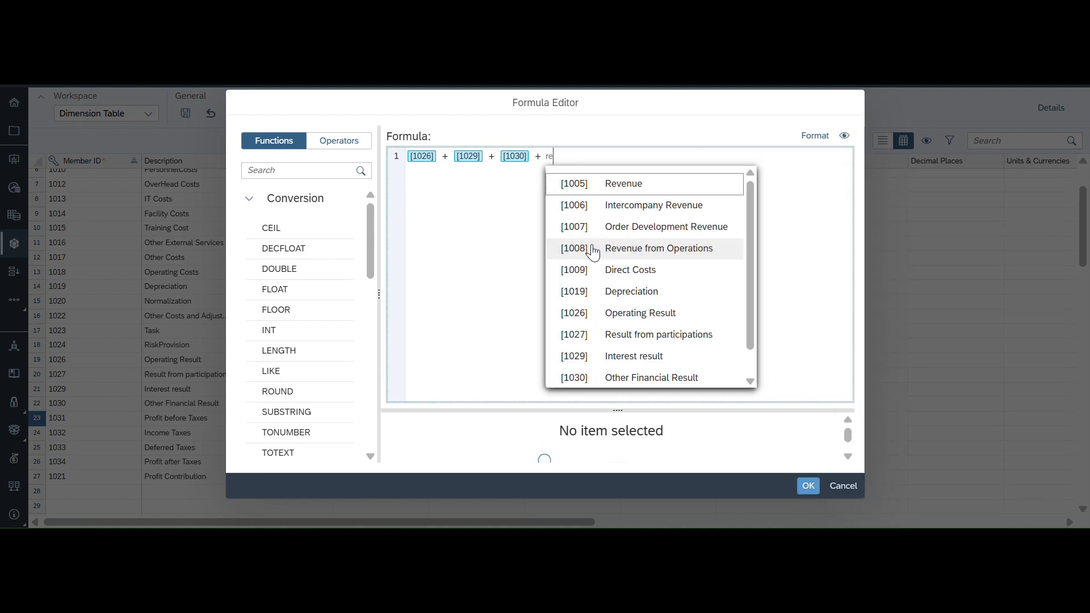
{"action": "left_click", "coordinate": [651, 339]}
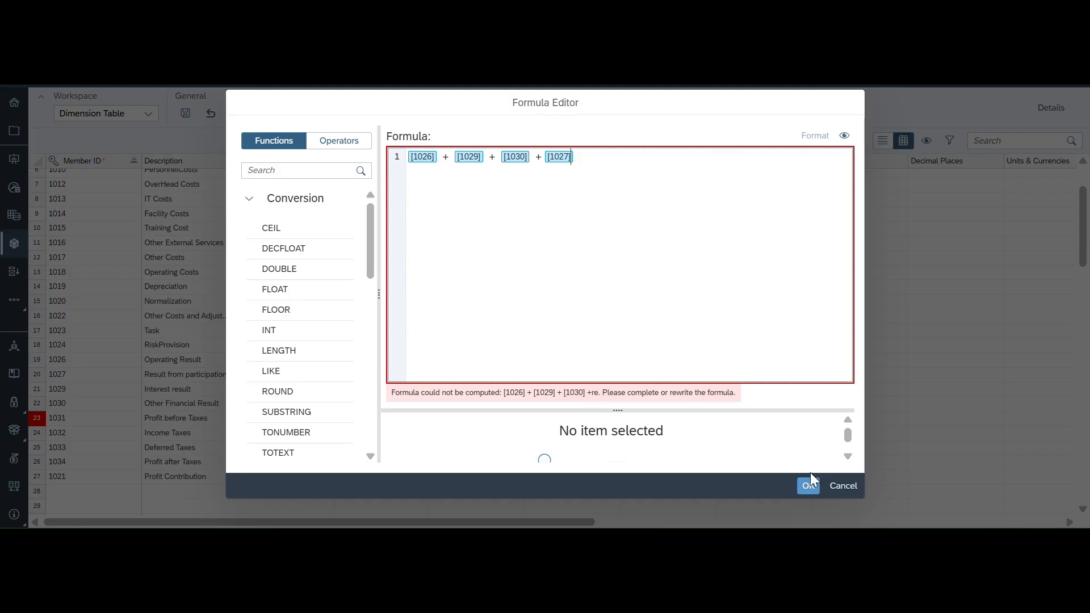
{"action": "left_click", "coordinate": [808, 487]}
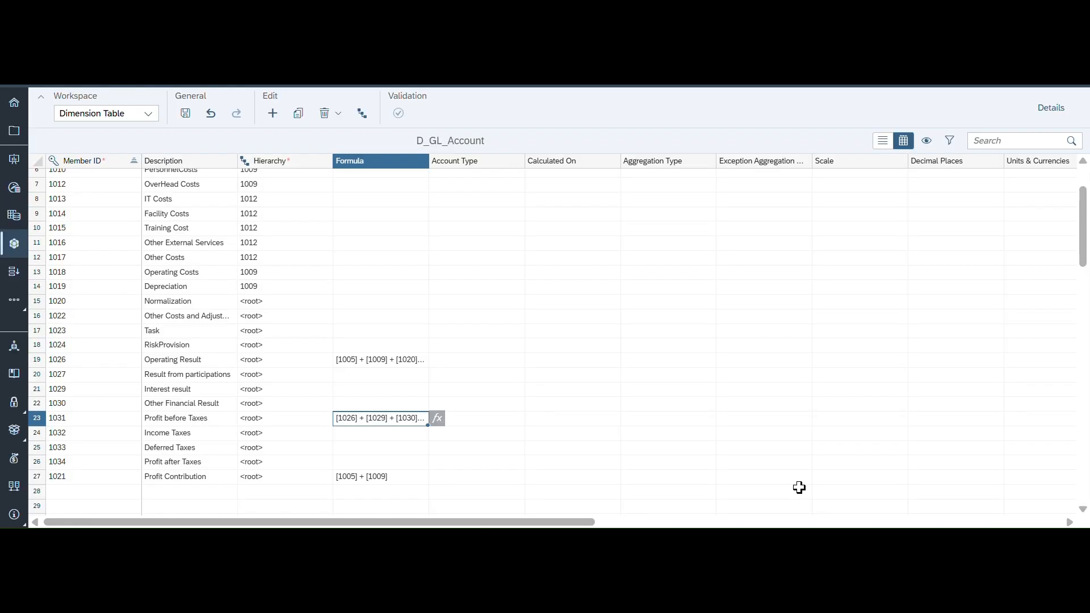
{"action": "left_click", "coordinate": [185, 118]}
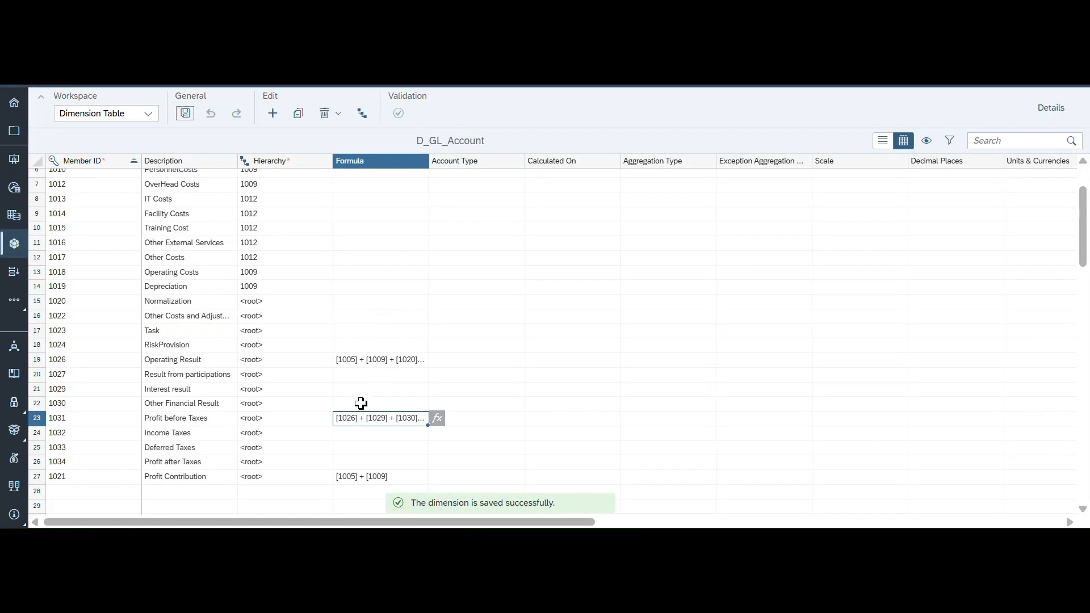
Step: Review the member rows from 1026 Operating Result to 1033 Deferred Taxes and the Profit before Taxes formula in the member table
{"action": "left_click", "coordinate": [207, 377]}
{"action": "key", "text": "Down"}
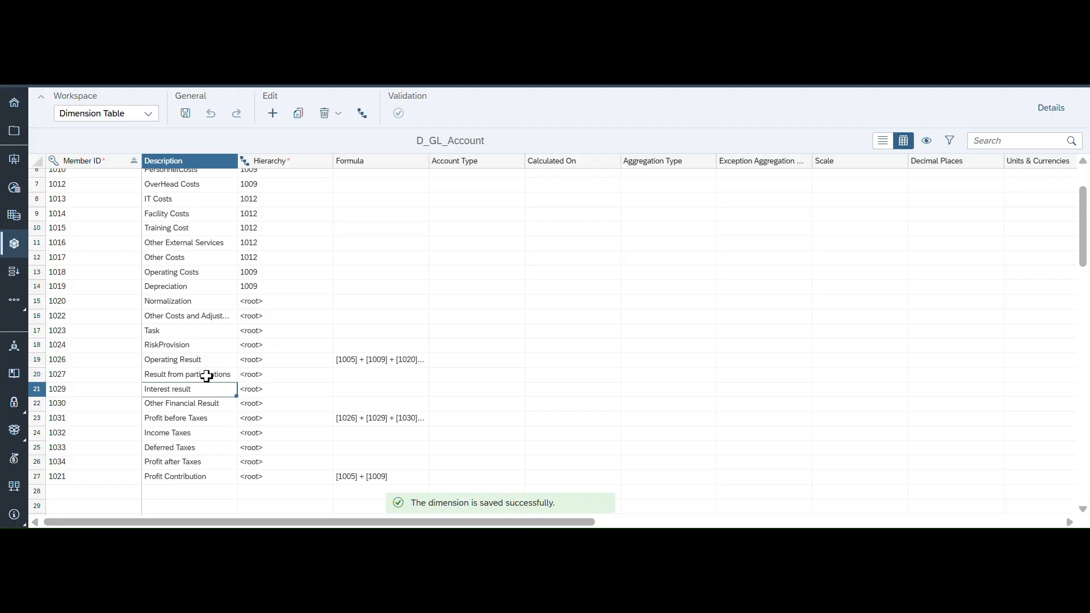
{"action": "key", "text": "Down"}
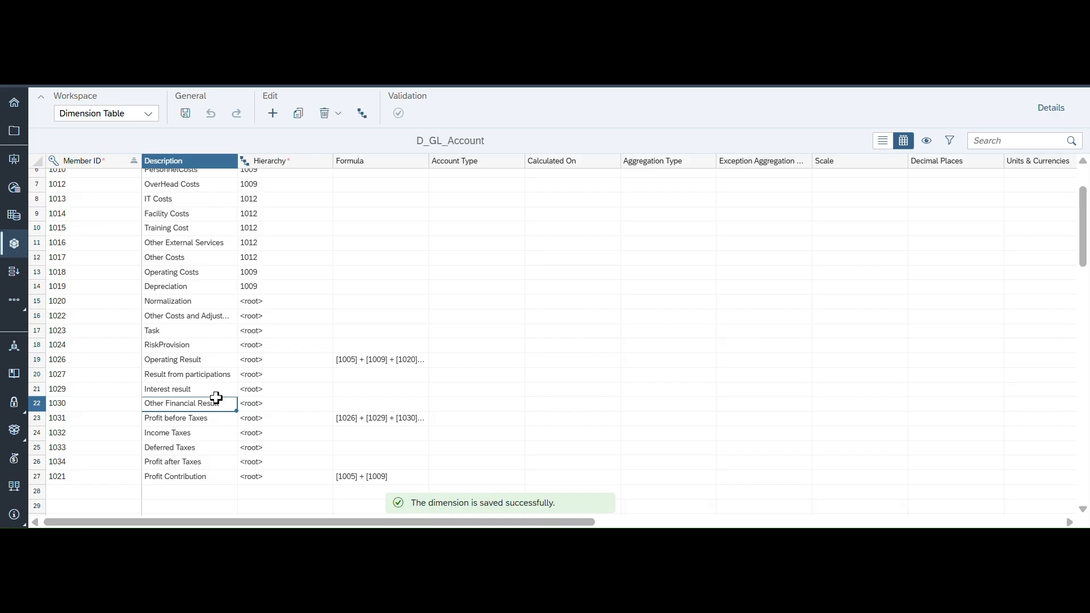
{"action": "left_click", "coordinate": [198, 420]}
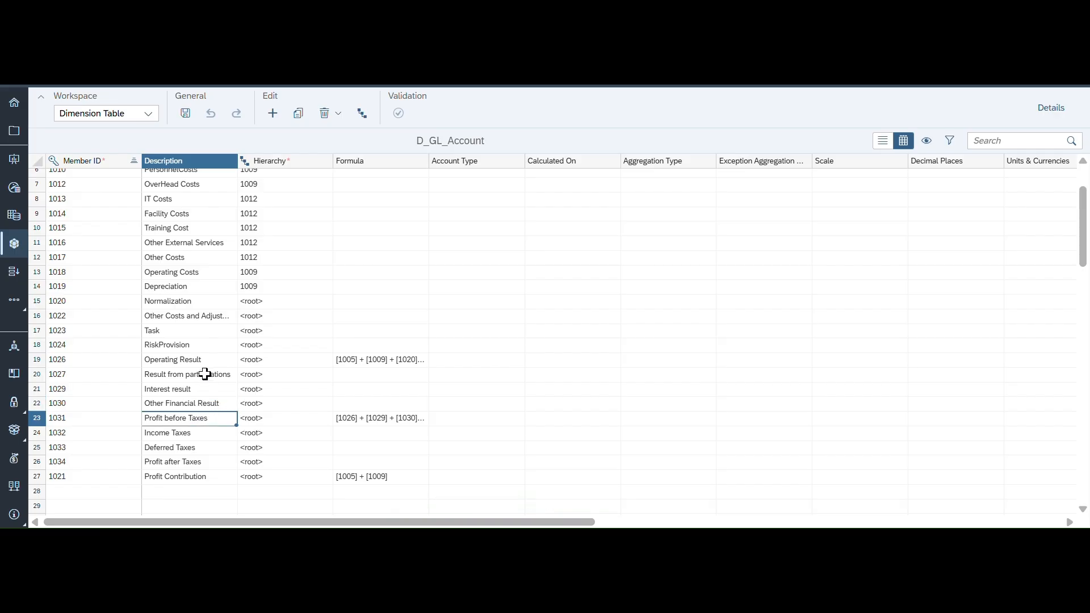
{"action": "left_click", "coordinate": [189, 361]}
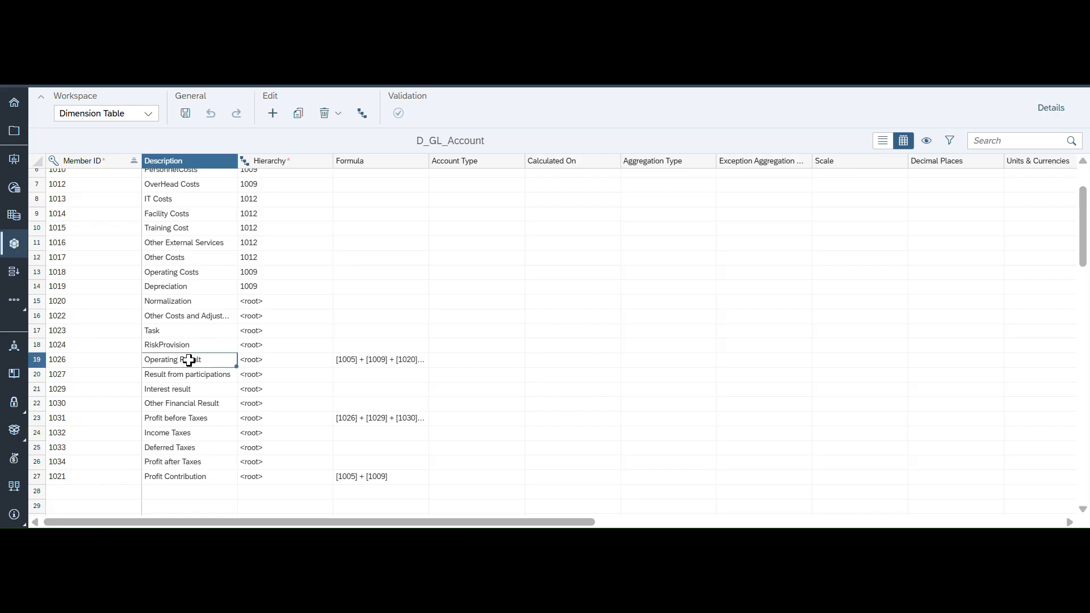
{"action": "left_click", "coordinate": [187, 436]}
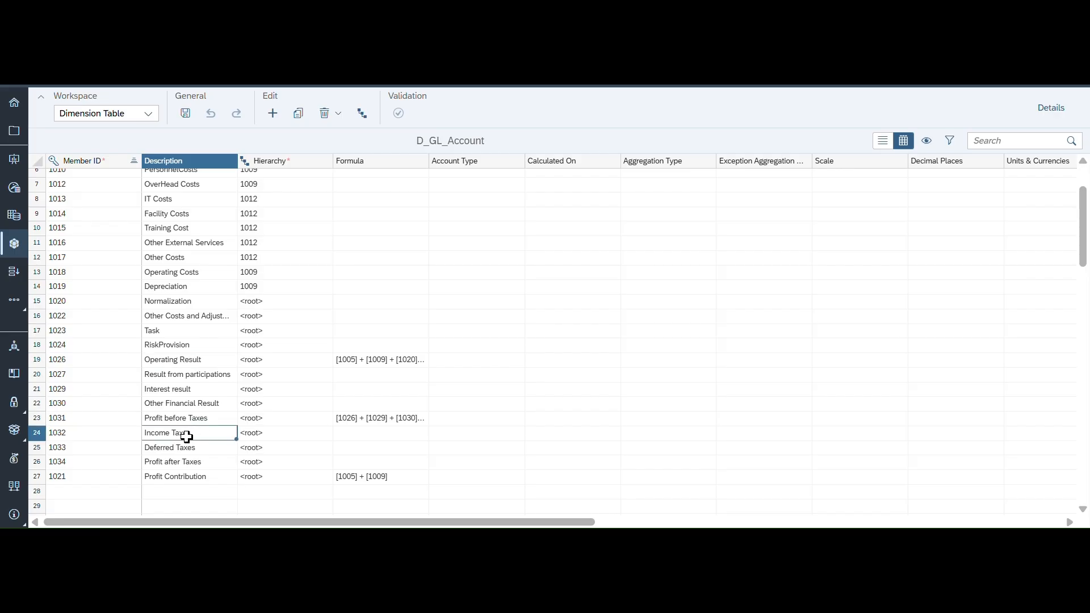
{"action": "left_click", "coordinate": [193, 450]}
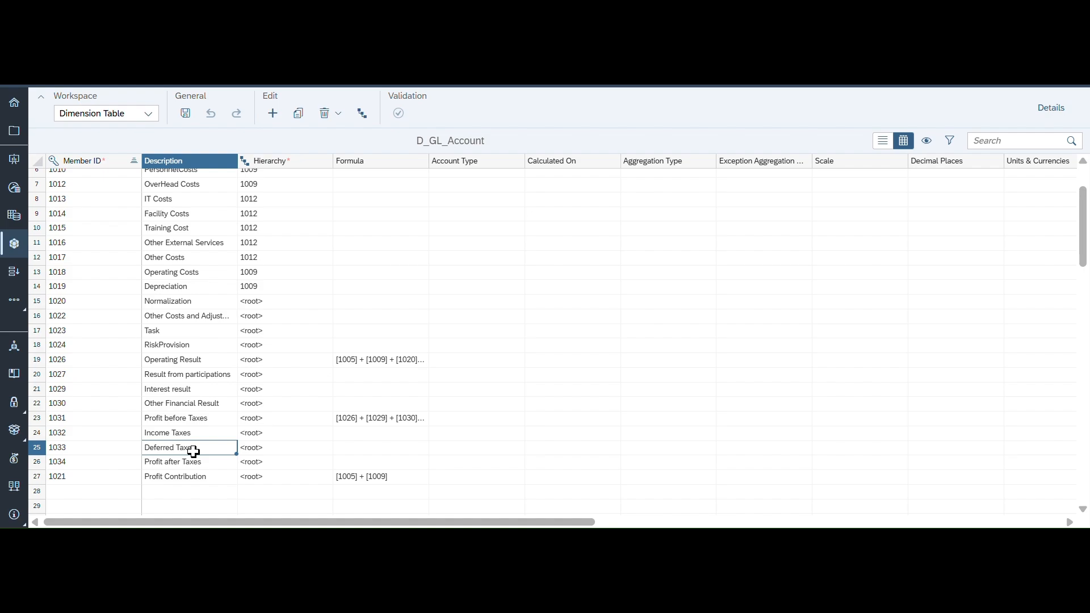
{"action": "left_click", "coordinate": [348, 420]}
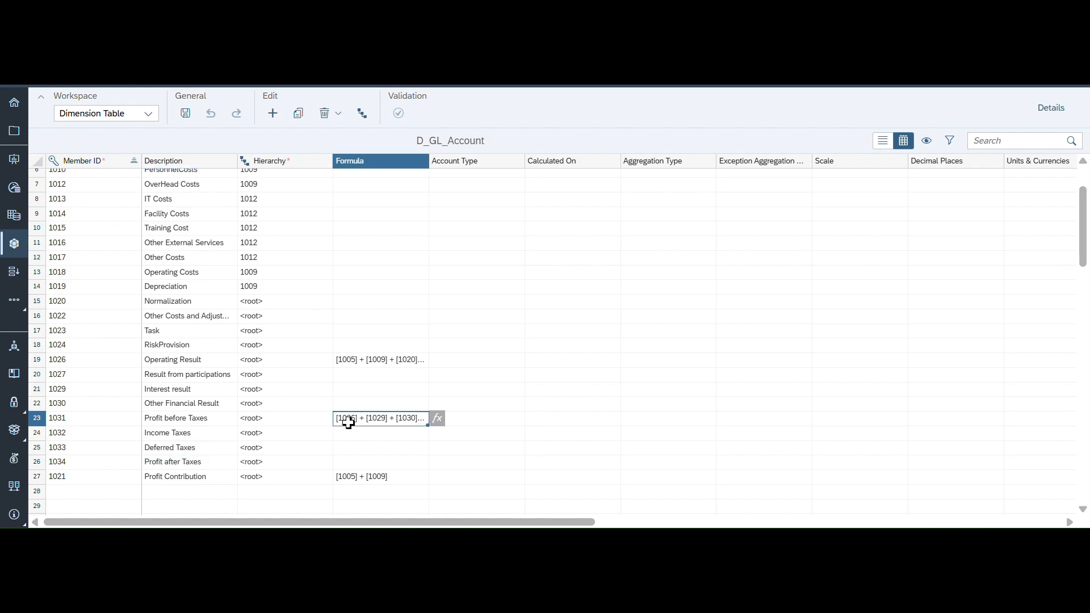
Step: Set the formula of member 1034 Profit after Taxes to [1031] + [1032] + [1033] and accept it
{"action": "left_click", "coordinate": [348, 462]}
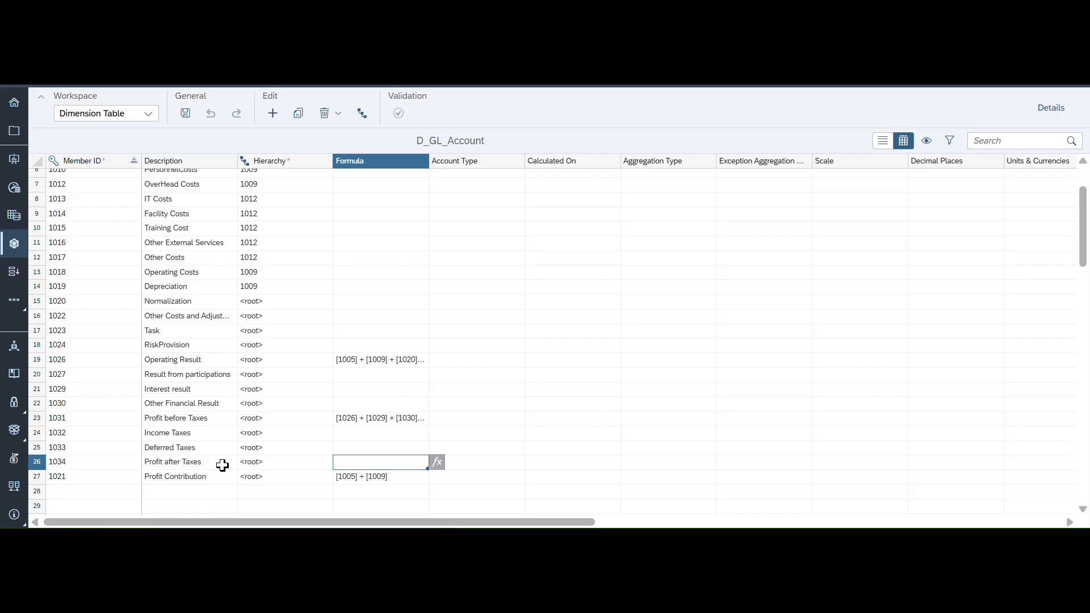
{"action": "left_click", "coordinate": [437, 464]}
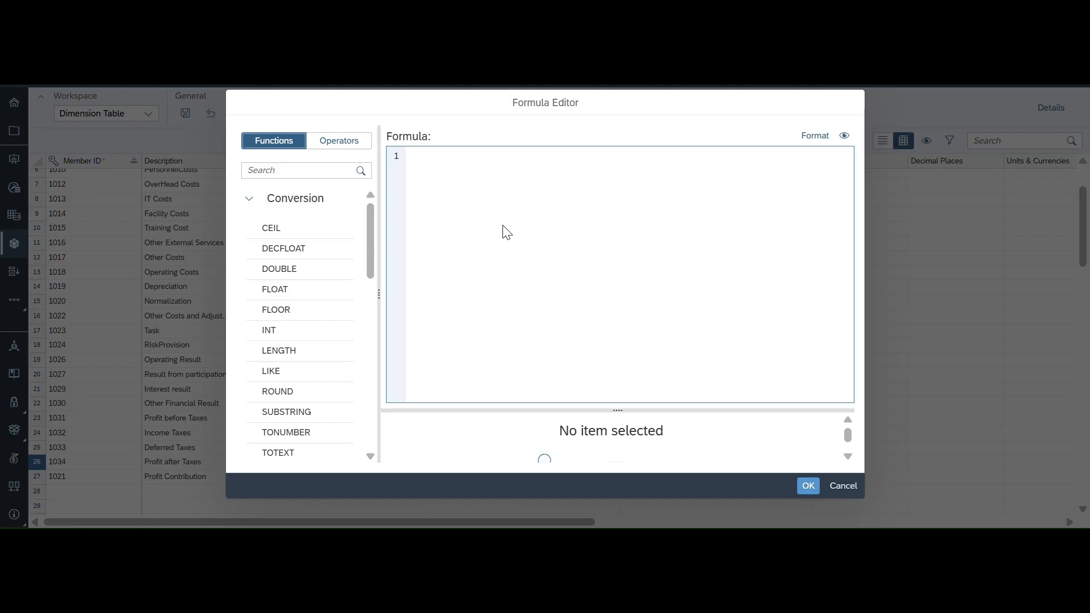
{"action": "left_click", "coordinate": [495, 186]}
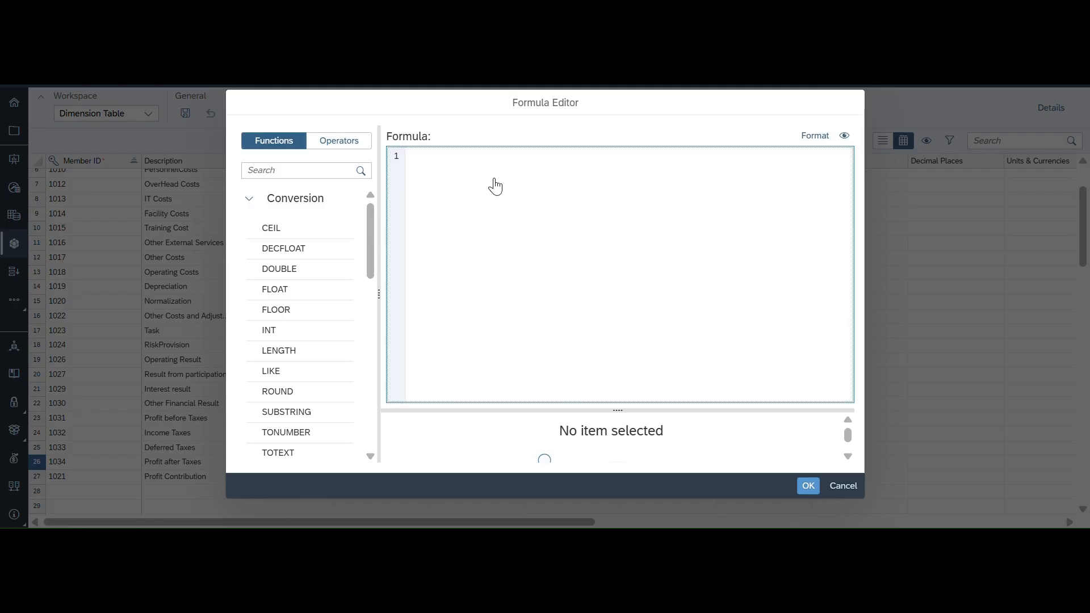
{"action": "type", "text": "pro"}
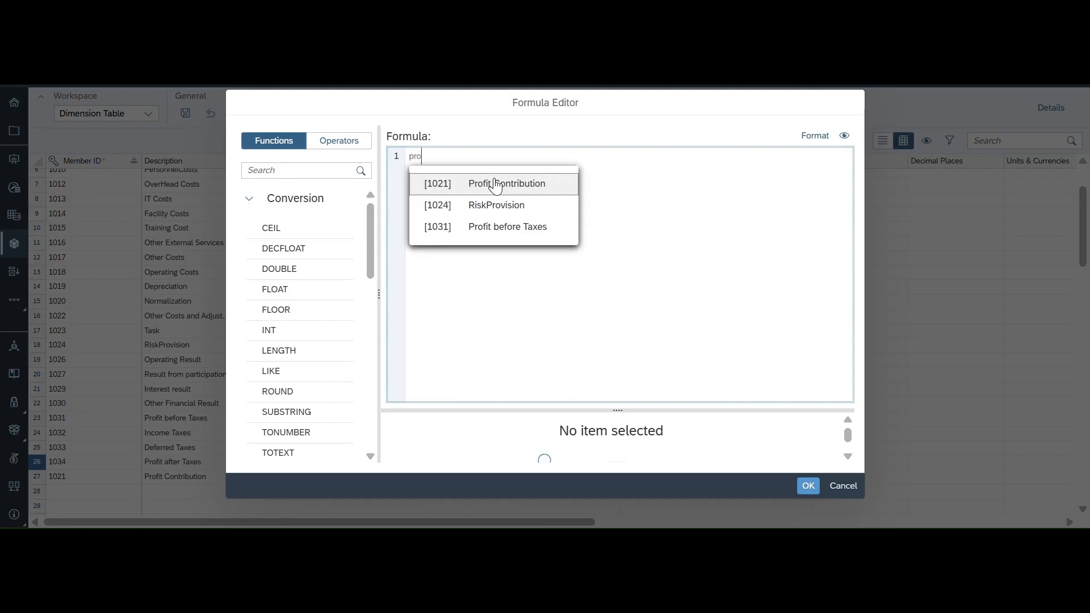
{"action": "left_click", "coordinate": [511, 230]}
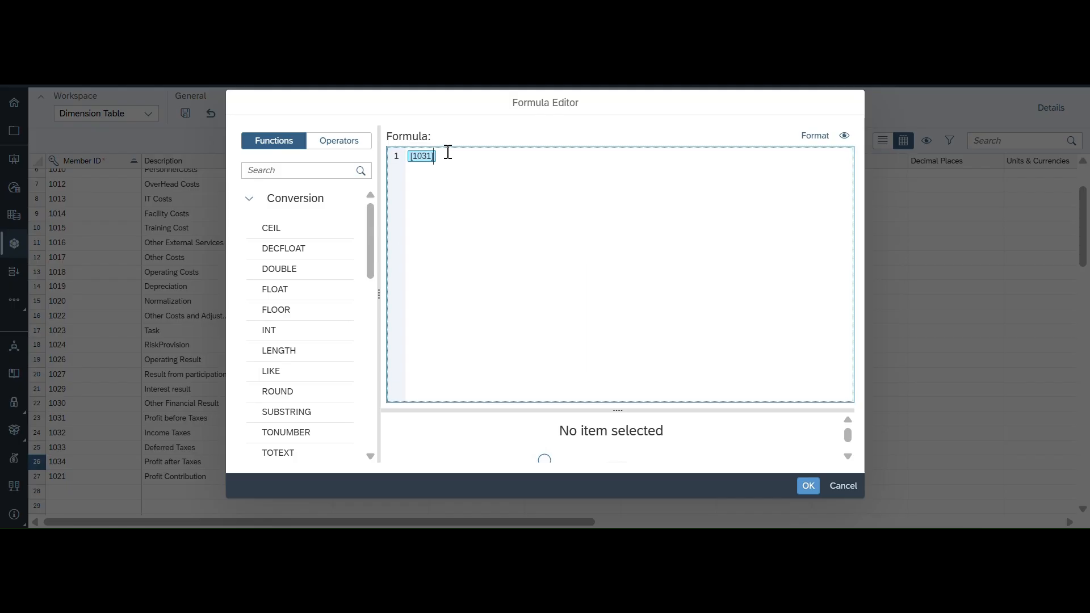
{"action": "type", "text": "+ in"}
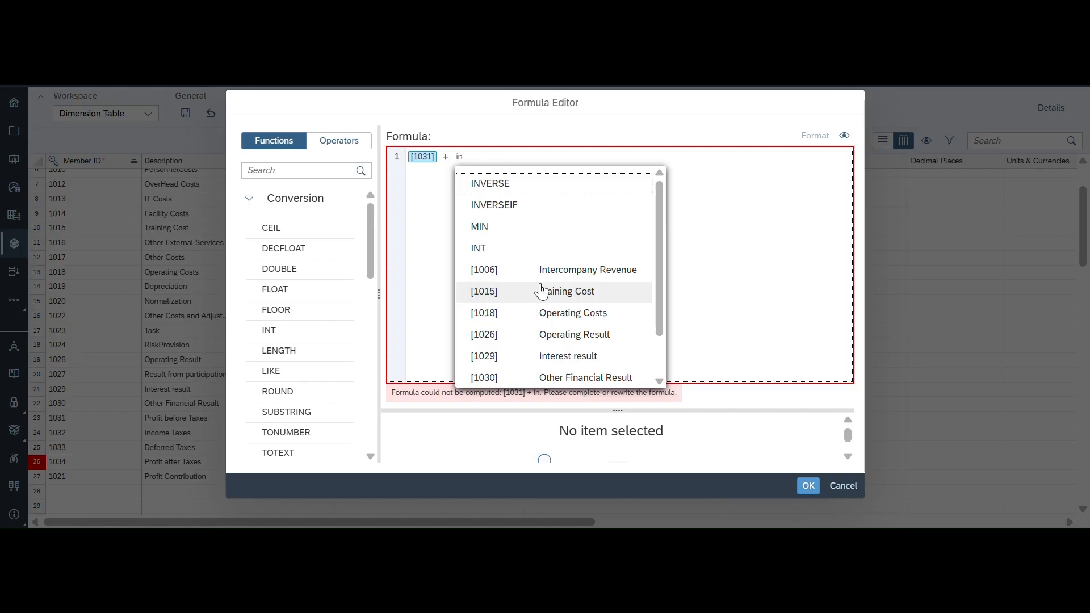
{"action": "type", "text": "c"}
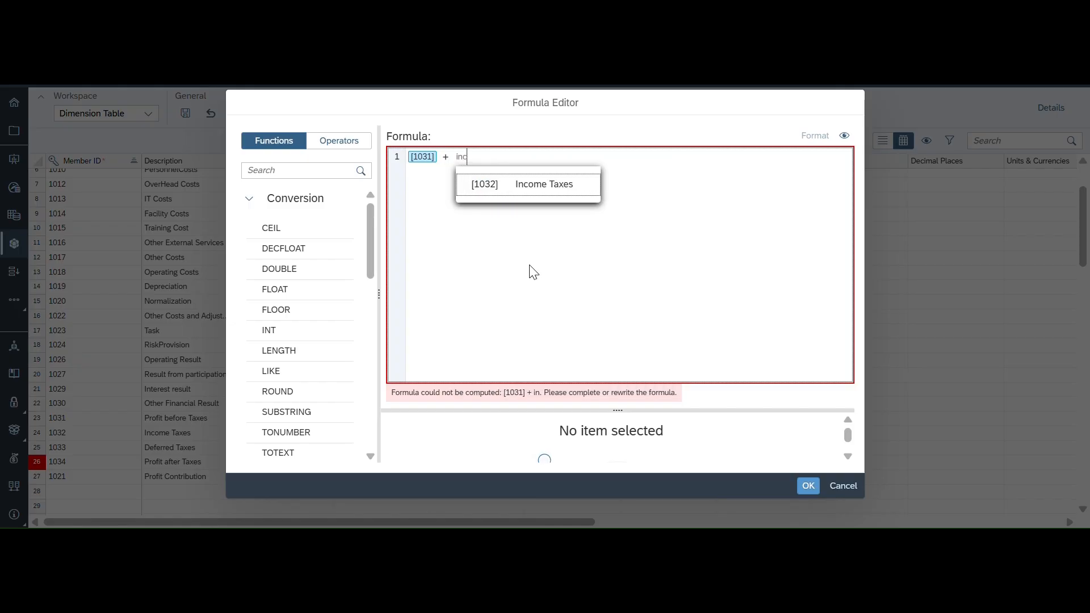
{"action": "left_click", "coordinate": [543, 185]}
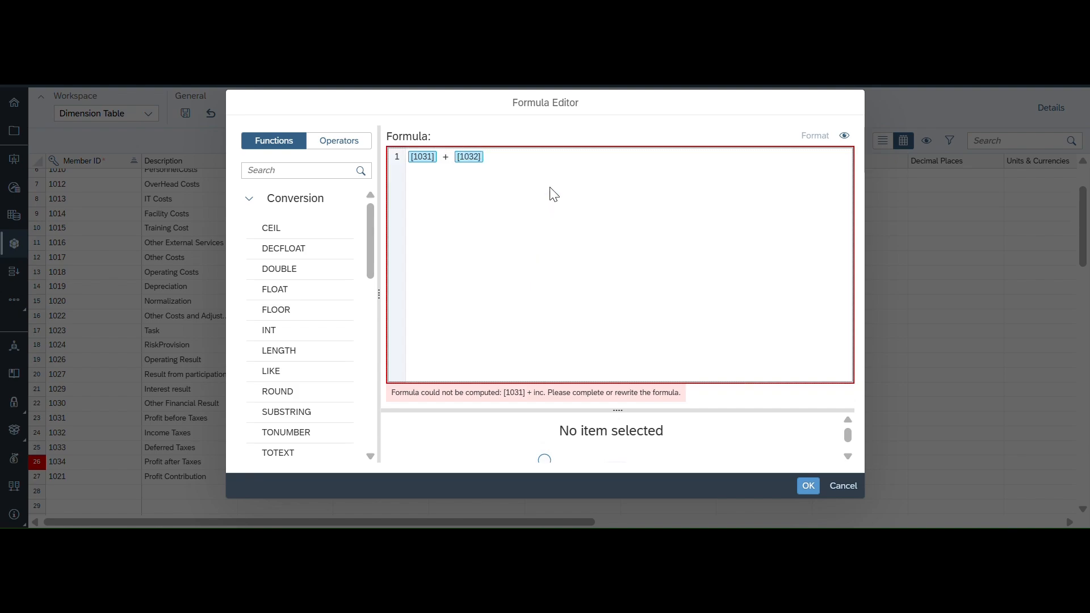
{"action": "type", "text": "+ "}
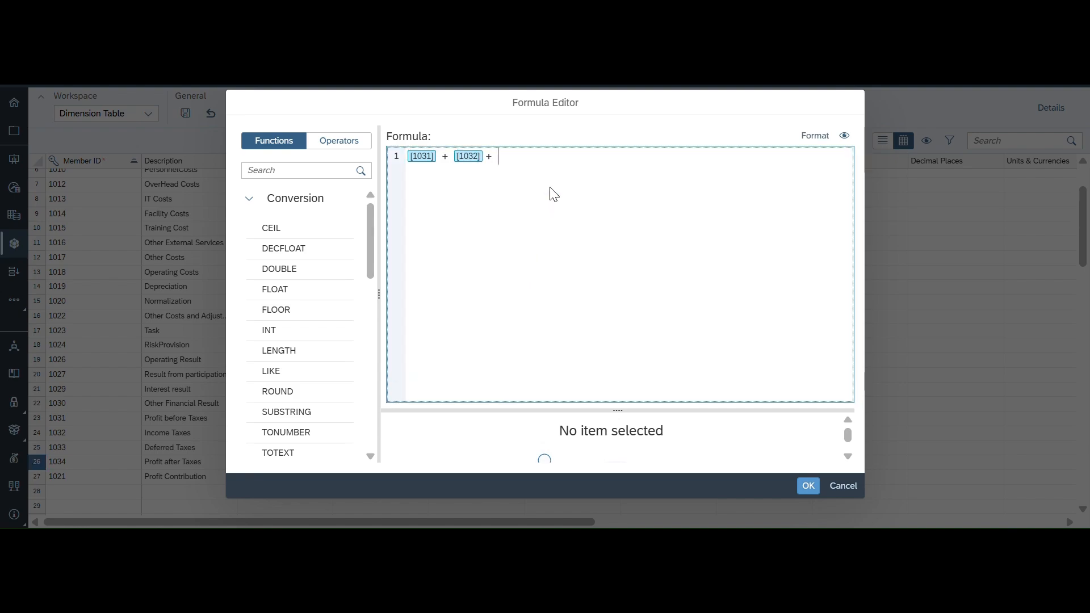
{"action": "type", "text": "de"}
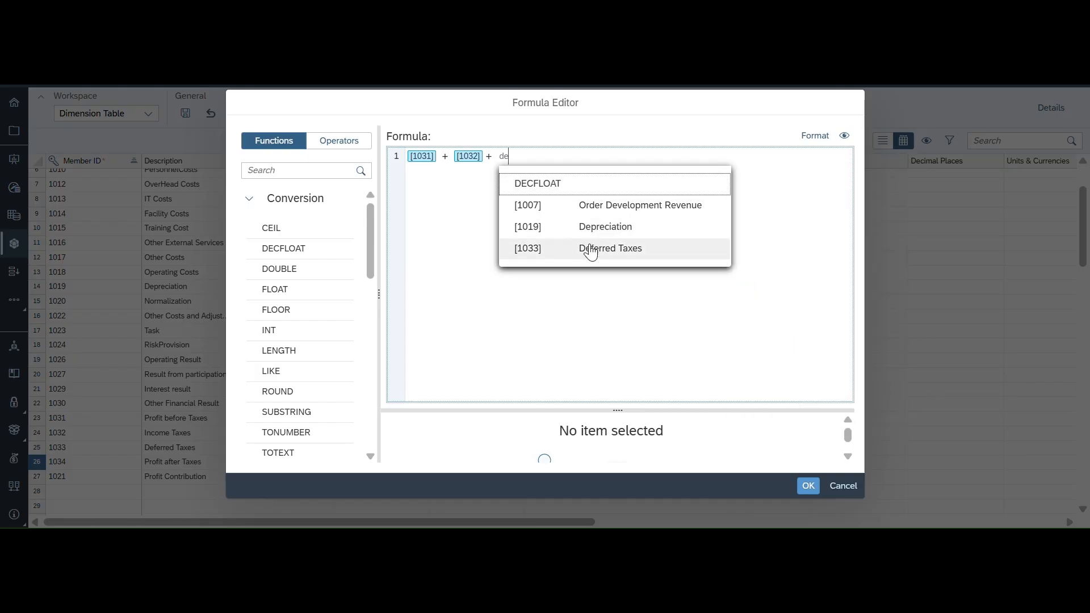
{"action": "left_click", "coordinate": [808, 487]}
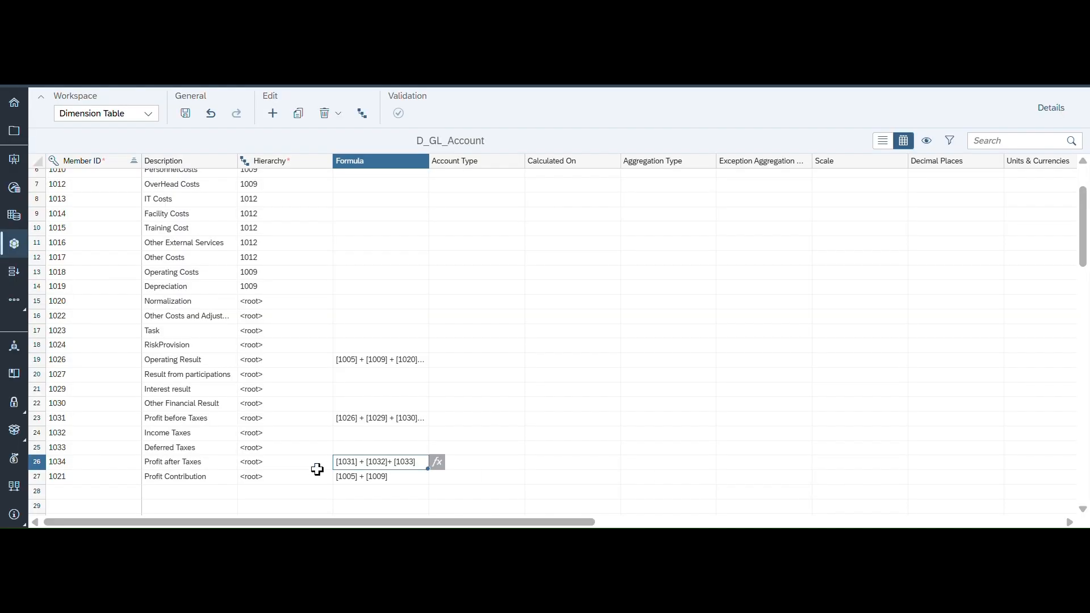
Step: Check the Profit after Taxes formula against members 1031, 1032 and 1033, and save the dimension
{"action": "left_click", "coordinate": [170, 463]}
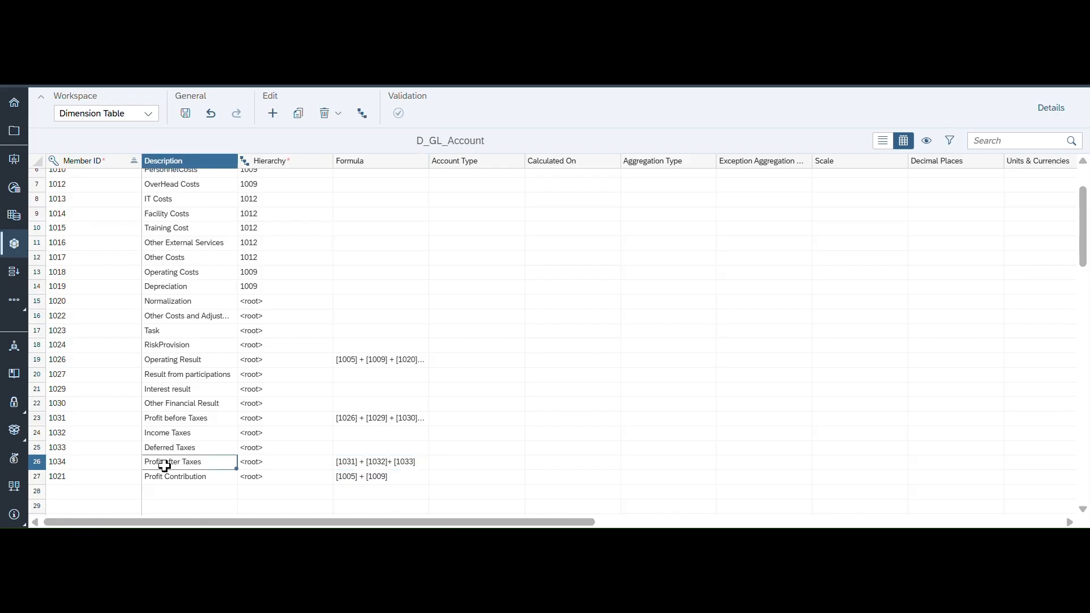
{"action": "left_click", "coordinate": [183, 433]}
{"action": "left_click", "coordinate": [181, 447]}
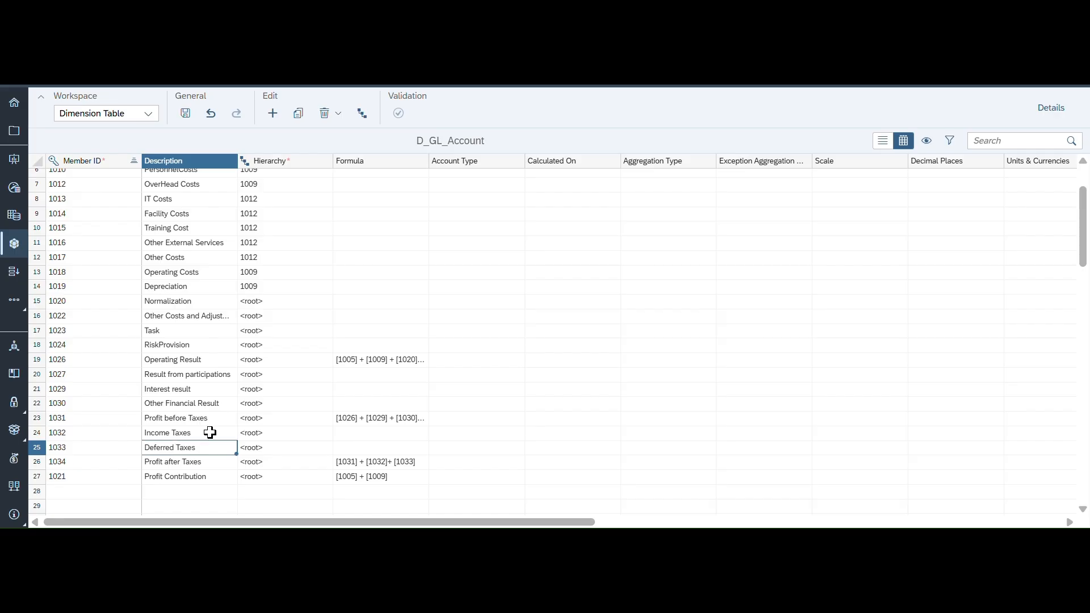
{"action": "left_click", "coordinate": [203, 416]}
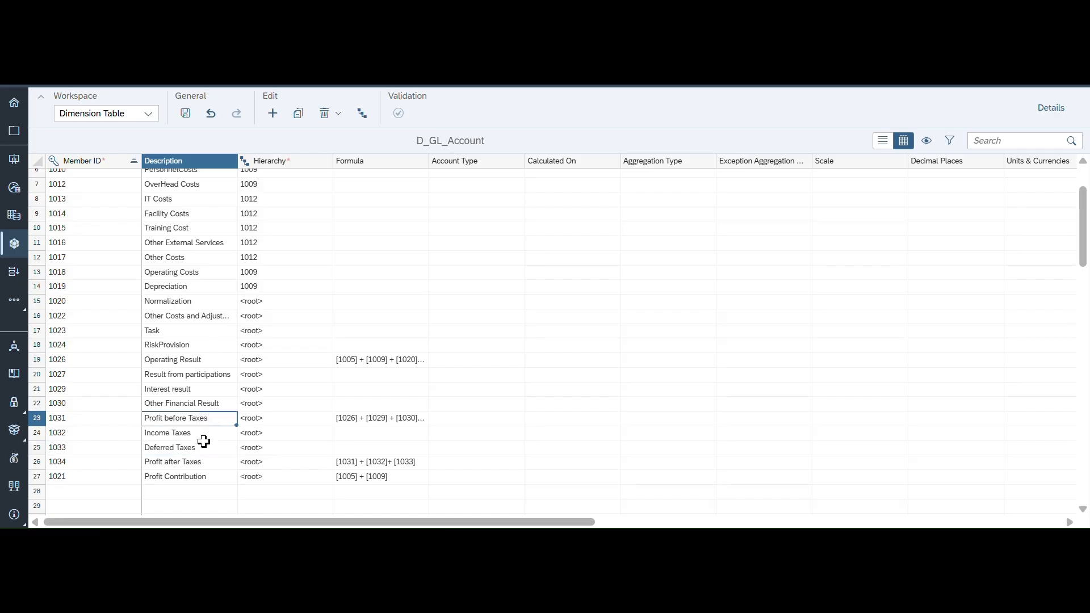
{"action": "left_click", "coordinate": [193, 464]}
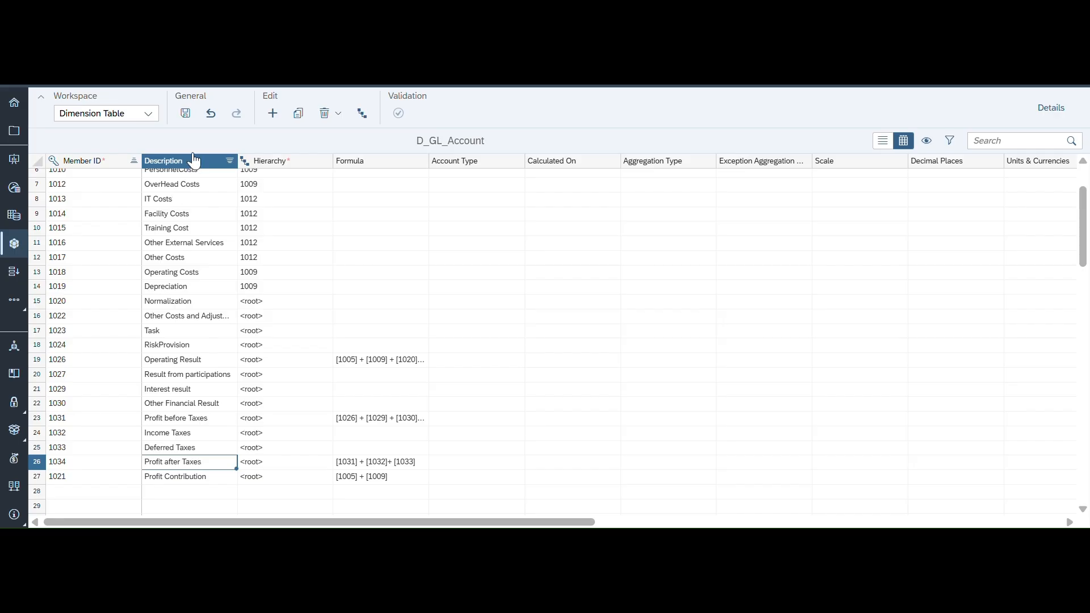
{"action": "left_click", "coordinate": [186, 115]}
Step: Clear the Hide value of member 1021 Profit Contribution and save the dimension
{"action": "scroll", "coordinate": [773, 312], "scroll_direction": "right", "scroll_amount": 5}
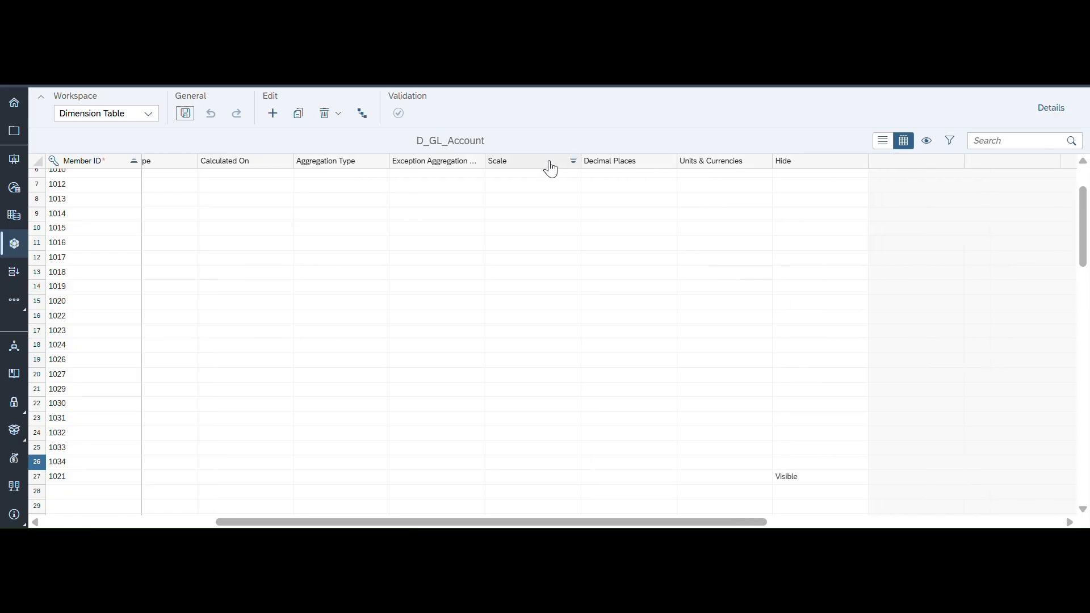
{"action": "scroll", "coordinate": [334, 230], "scroll_direction": "left", "scroll_amount": 3}
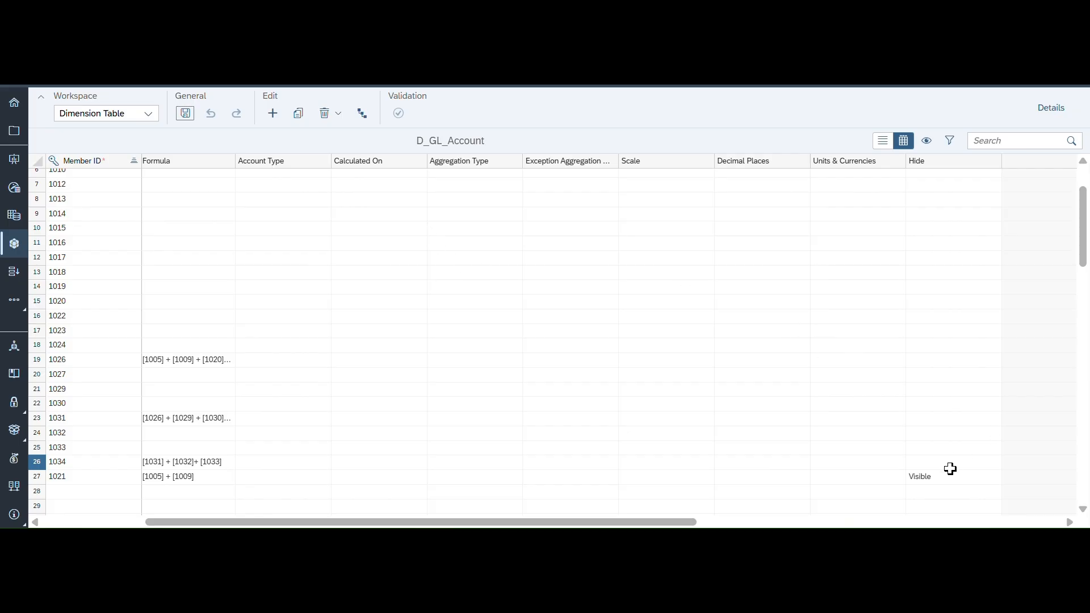
{"action": "left_click", "coordinate": [948, 476]}
{"action": "left_click", "coordinate": [1010, 478]}
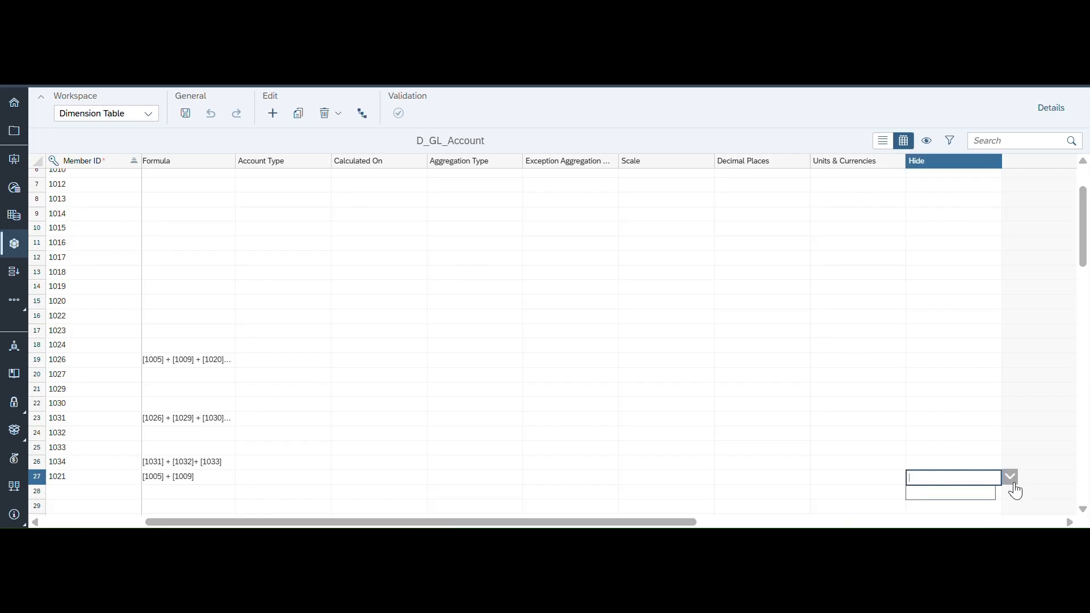
{"action": "left_click", "coordinate": [944, 419]}
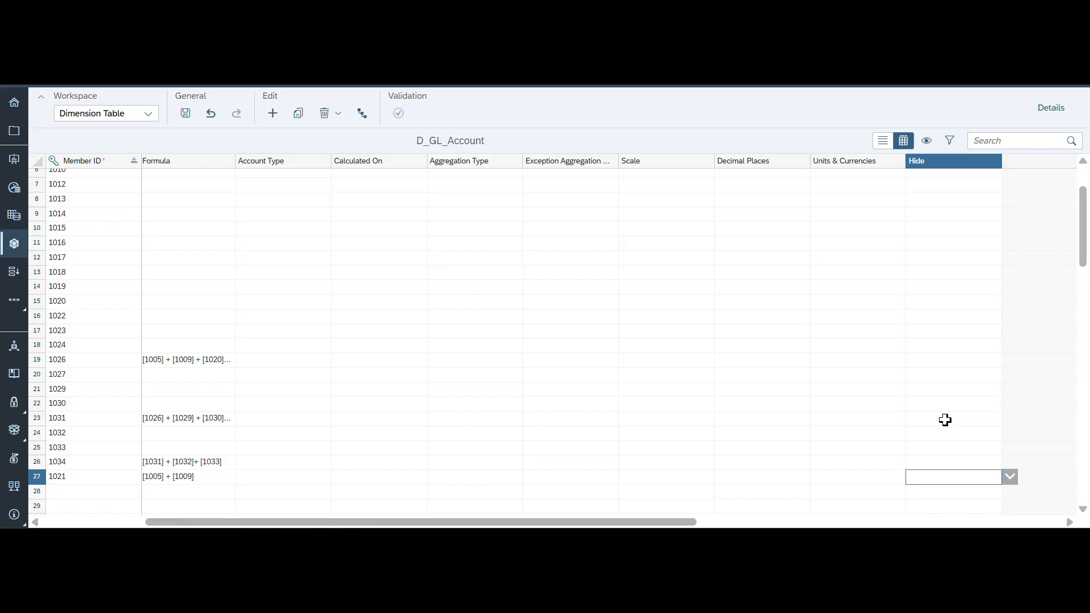
{"action": "scroll", "coordinate": [403, 374], "scroll_direction": "left", "scroll_amount": 3}
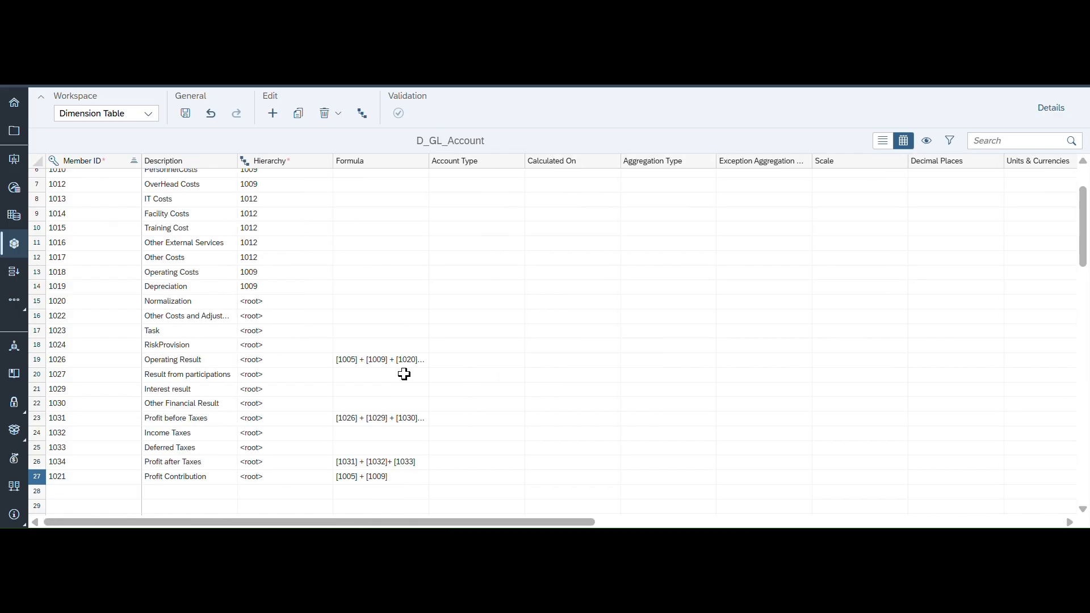
{"action": "left_click", "coordinate": [187, 114]}
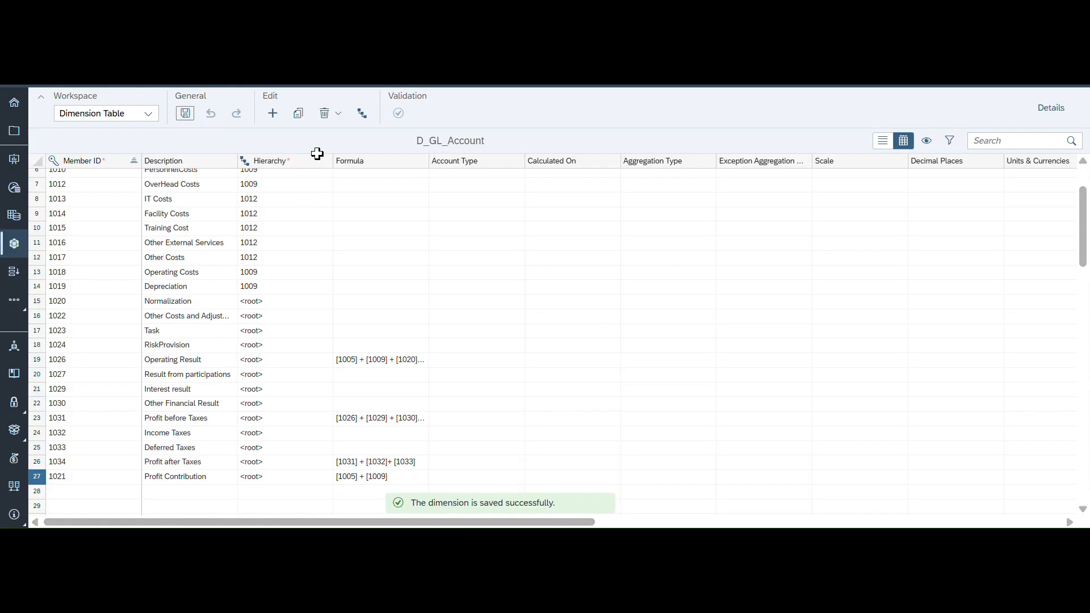
Step: Return to the Modeler start page, open the model AM_Scenario1 and dismiss the D_Company and D_Country warnings
{"action": "left_click", "coordinate": [15, 248]}
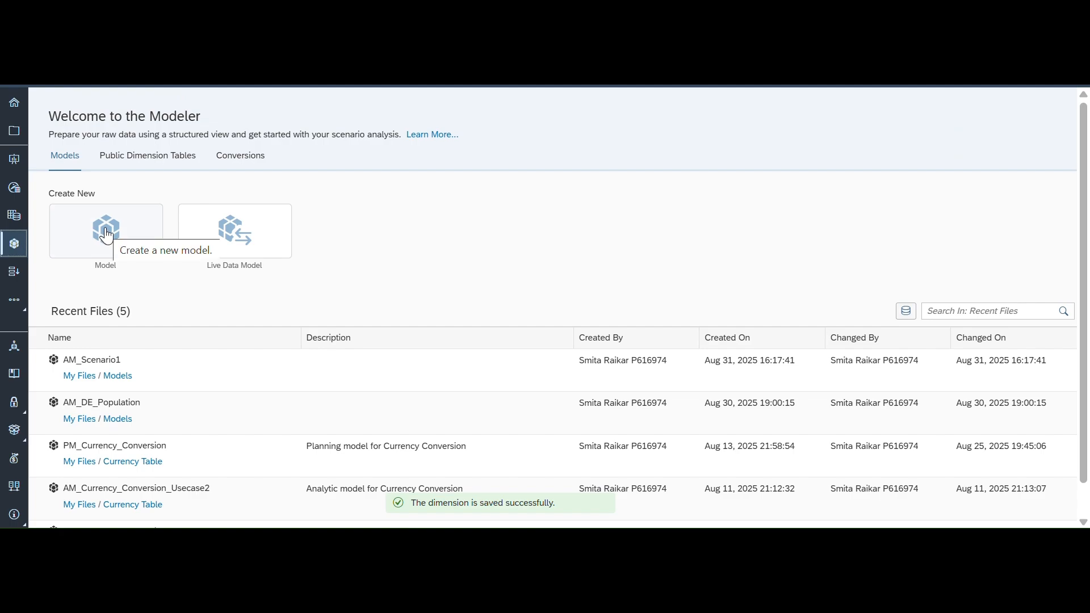
{"action": "left_click", "coordinate": [103, 364]}
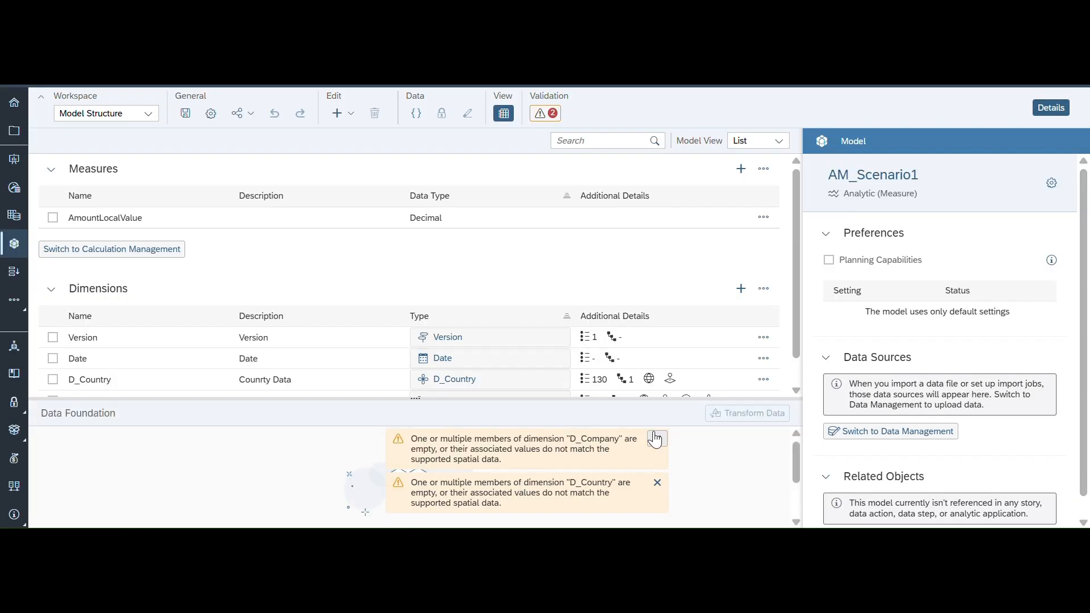
{"action": "left_click", "coordinate": [657, 439]}
{"action": "left_click", "coordinate": [657, 483]}
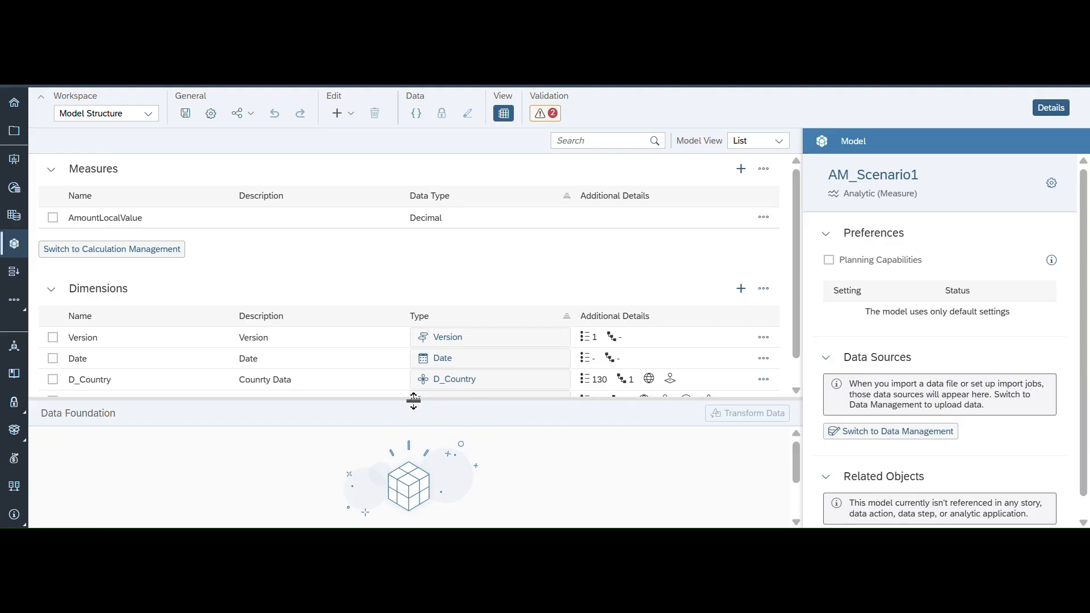
Step: Add the existing dimension table D_GL_Account to the model's dimensions and save the model
{"action": "scroll", "coordinate": [717, 278], "scroll_direction": "down", "scroll_amount": 1}
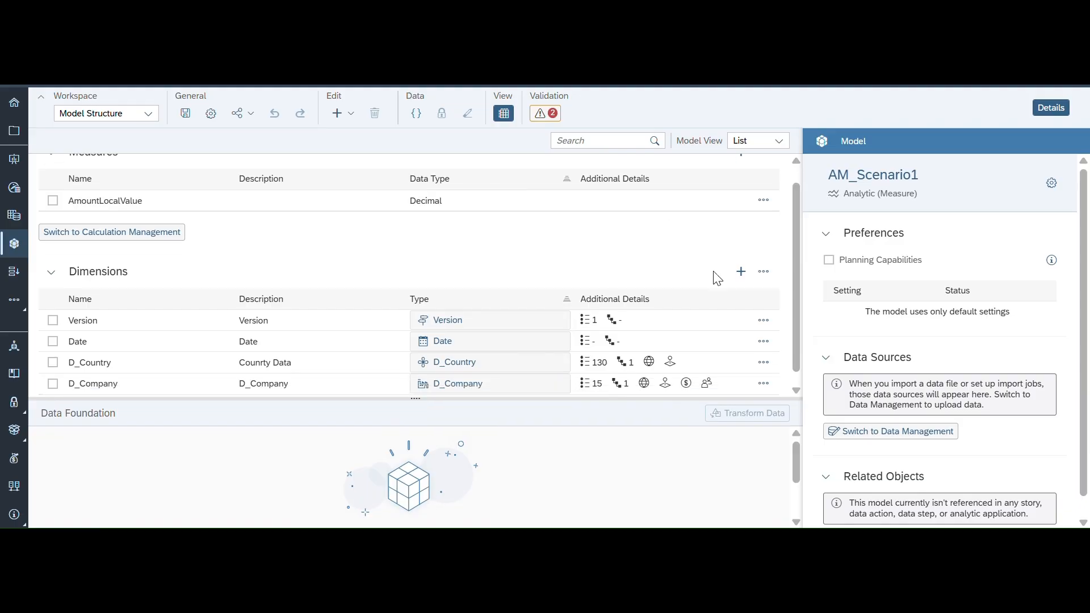
{"action": "left_click", "coordinate": [741, 260]}
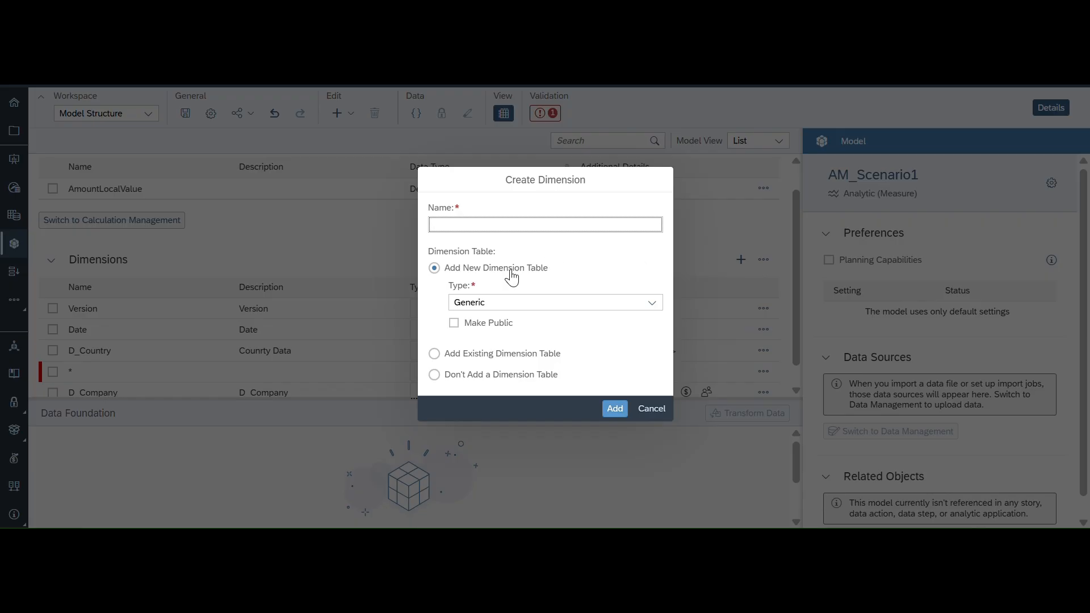
{"action": "left_click", "coordinate": [434, 354]}
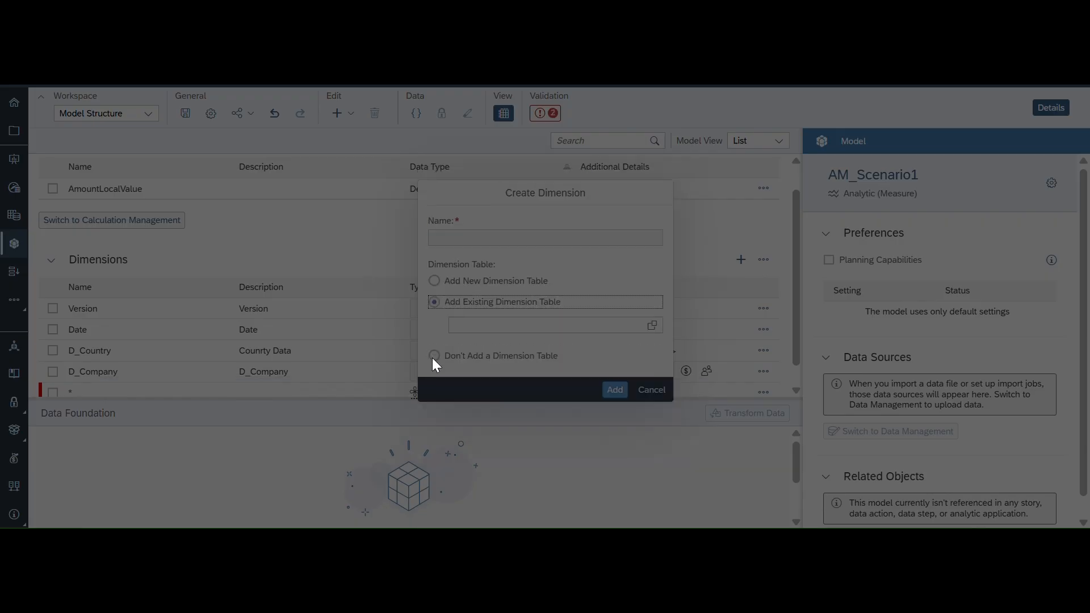
{"action": "left_click", "coordinate": [652, 328]}
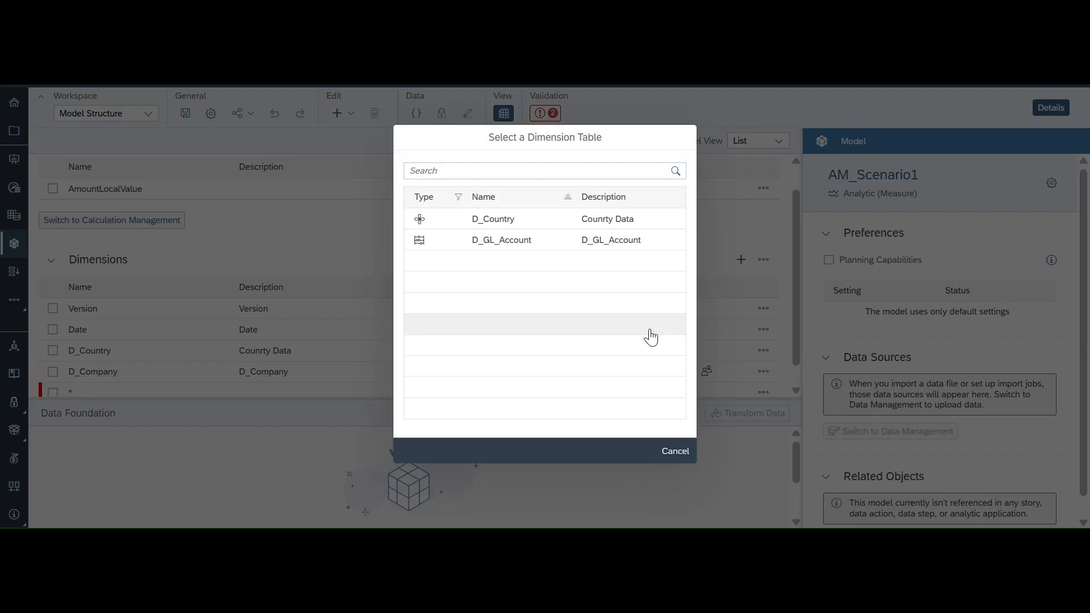
{"action": "left_click", "coordinate": [486, 249]}
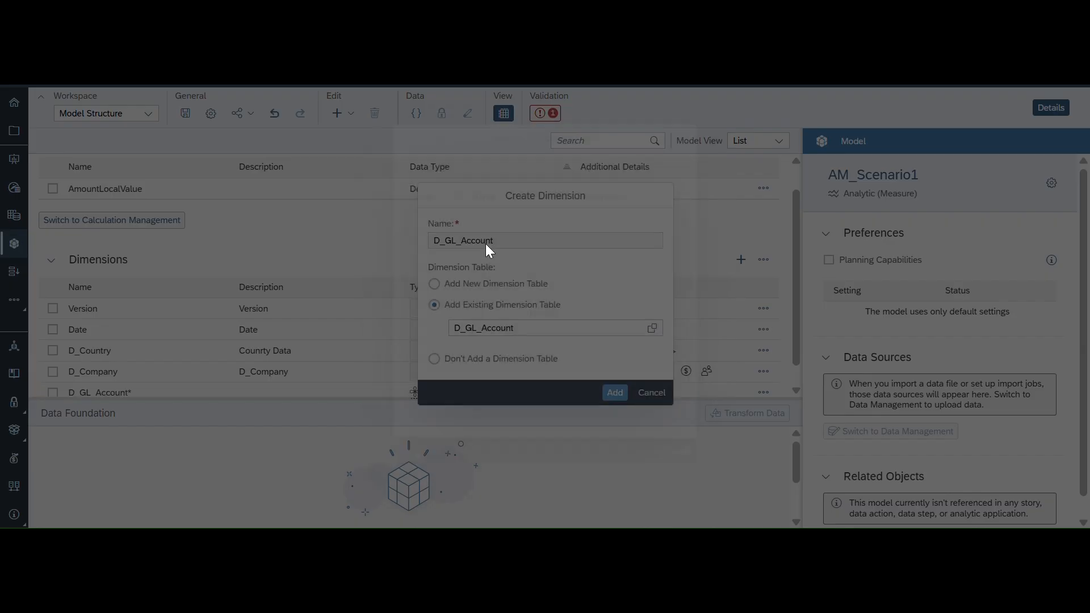
{"action": "left_click", "coordinate": [613, 392]}
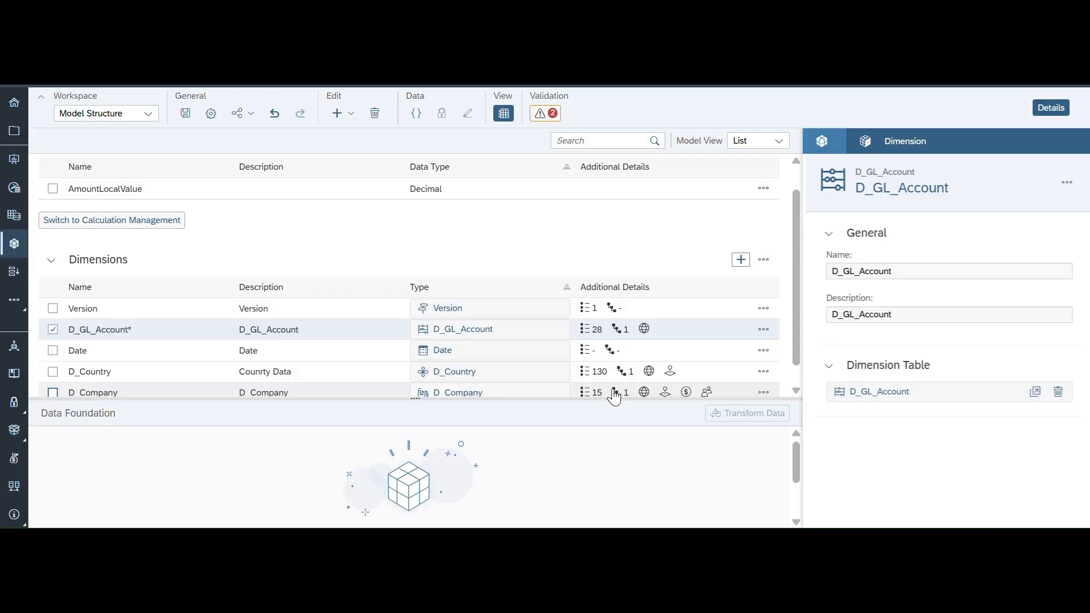
{"action": "scroll", "coordinate": [416, 367], "scroll_direction": "down", "scroll_amount": 1}
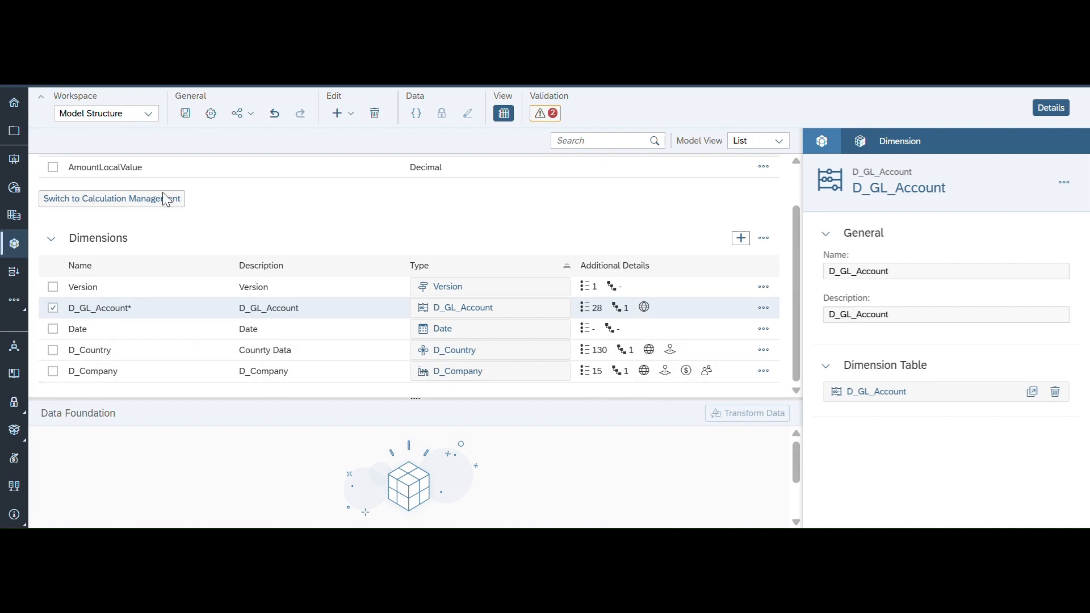
{"action": "left_click", "coordinate": [185, 119]}
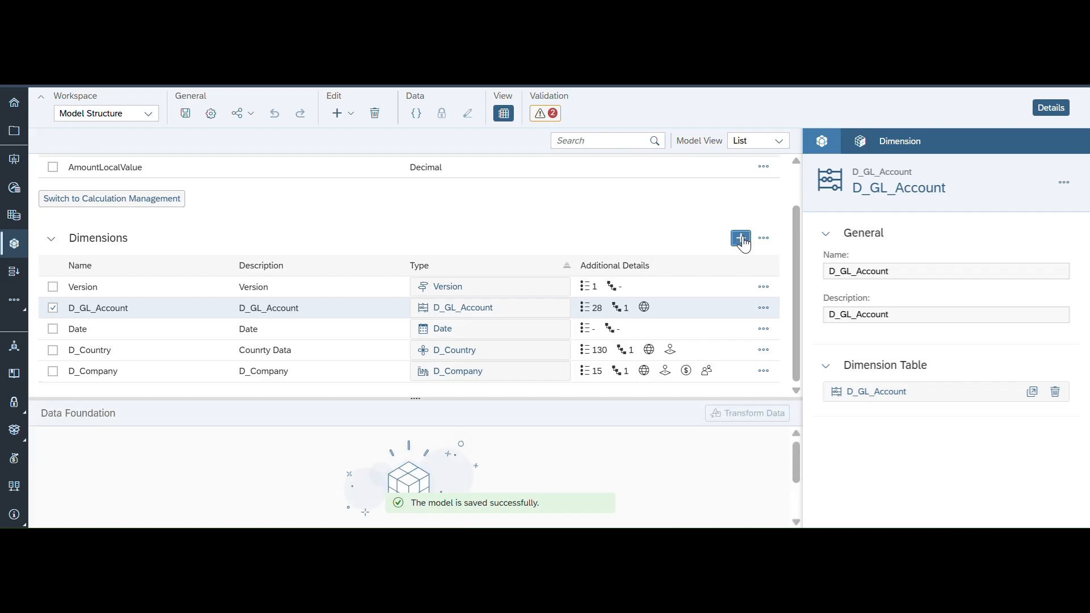
Step: Check which types are offered for a new dimension table, cancel without adding one and save the model
{"action": "left_click", "coordinate": [741, 238]}
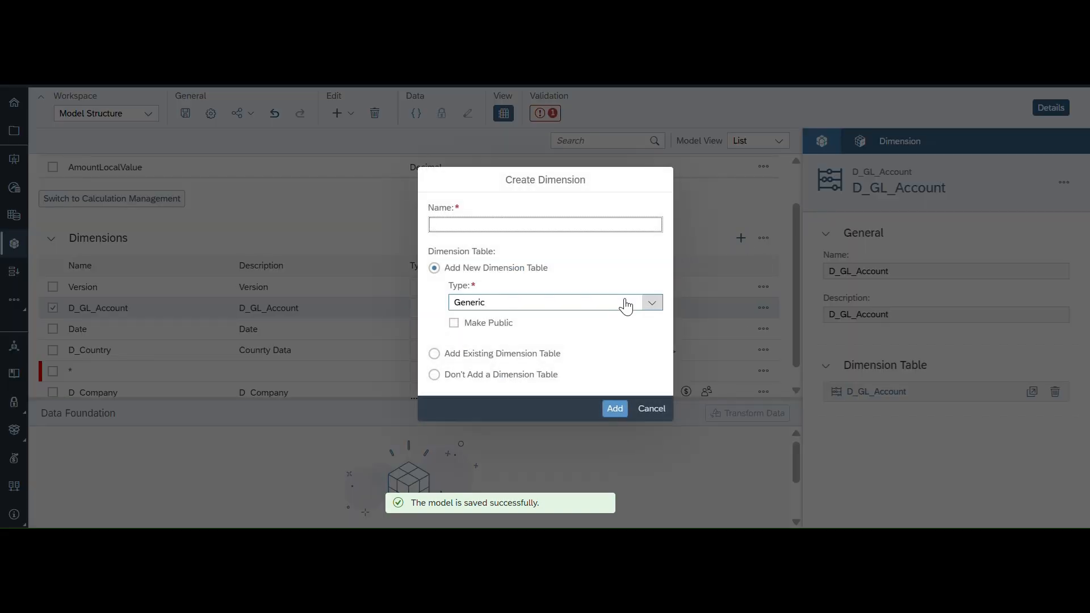
{"action": "left_click", "coordinate": [653, 304]}
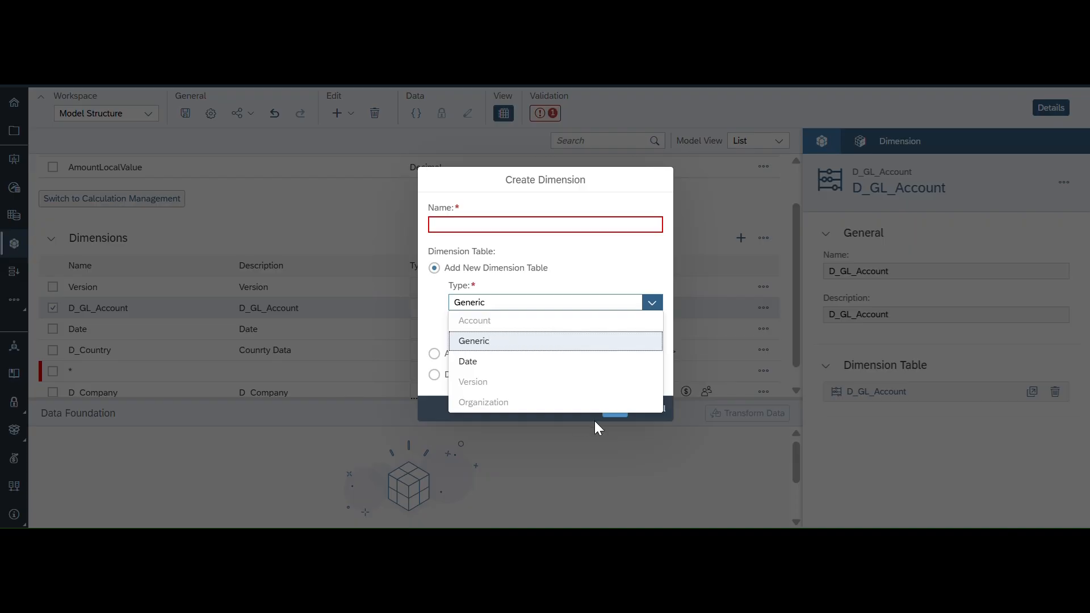
{"action": "left_click", "coordinate": [650, 445]}
{"action": "left_click", "coordinate": [653, 409]}
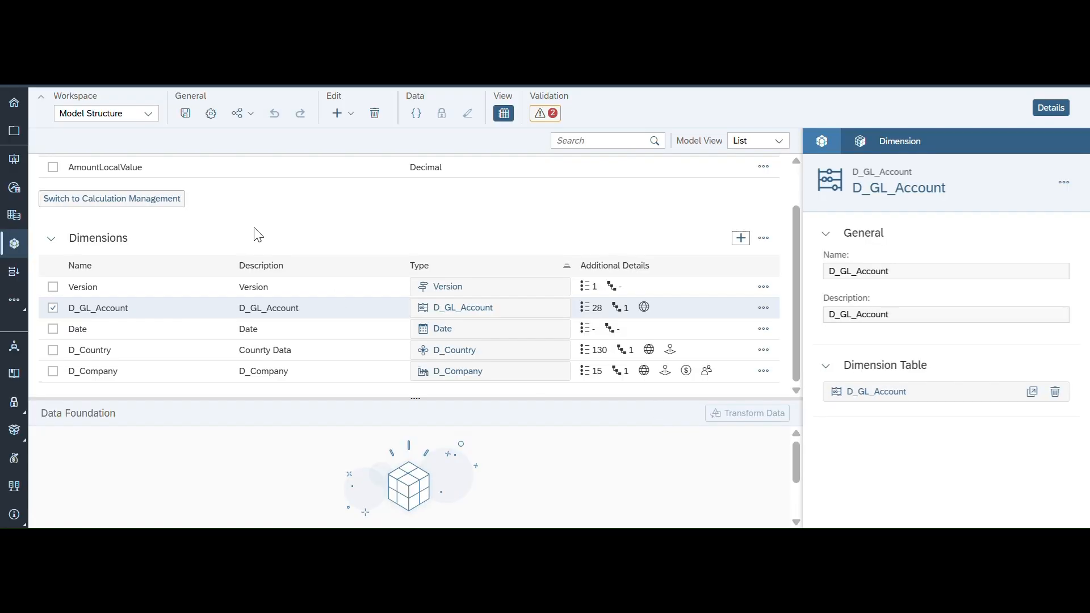
{"action": "left_click", "coordinate": [185, 112]}
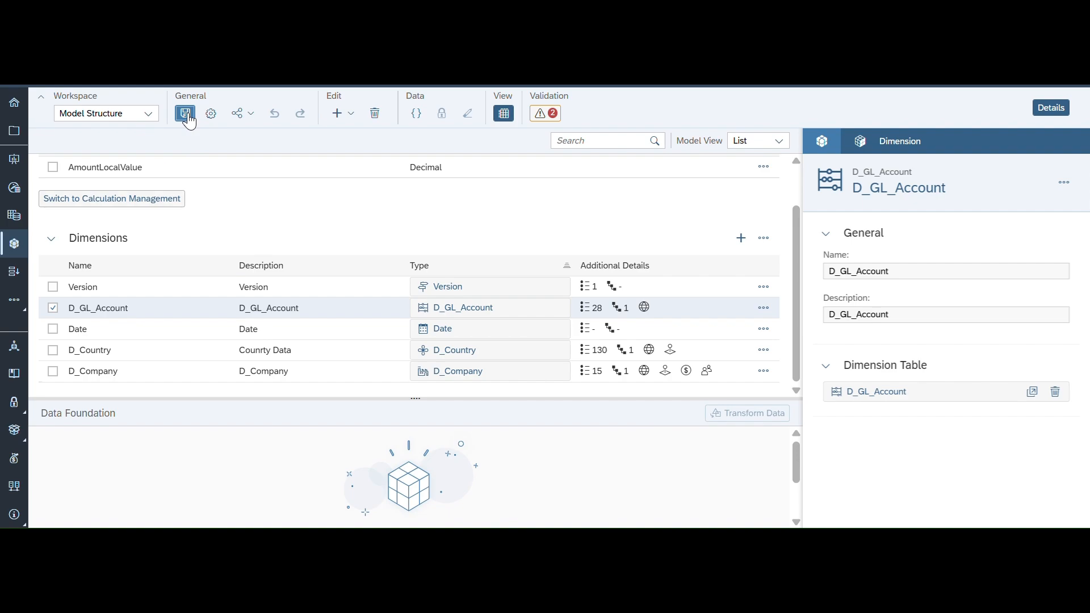